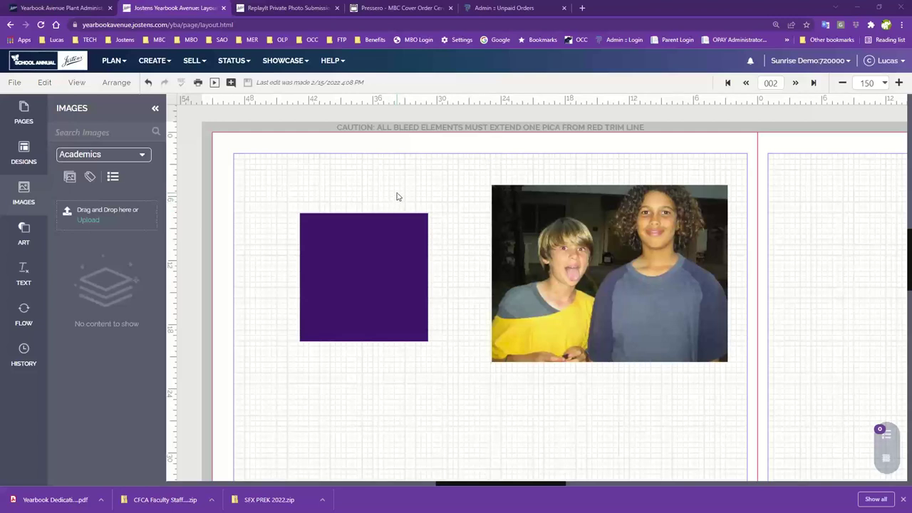
Move the purple square into the page's upper-left corner out to the bleed line, and shift the large two-person photo toward the page centre
left_click_drag(378, 284, 315, 167)
scroll(461, 214, "up", 3)
scroll(461, 214, "down", 1)
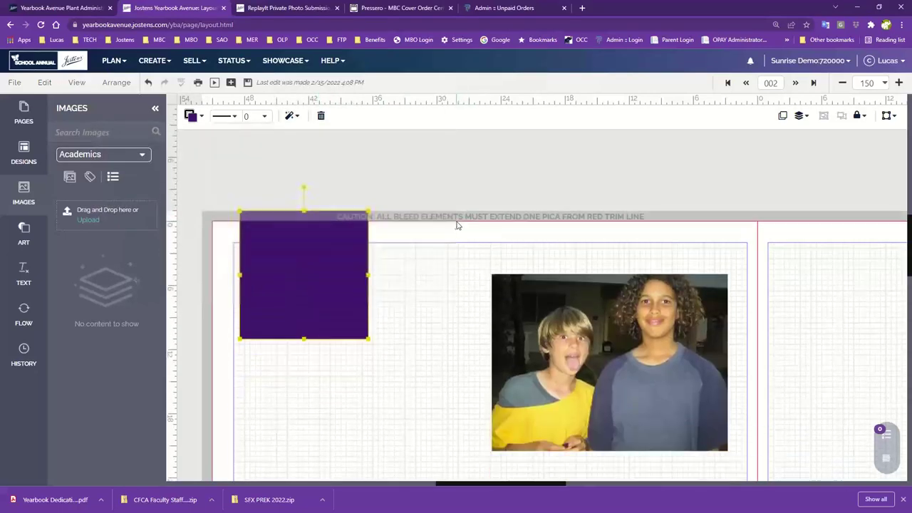
left_click_drag(322, 308, 282, 265)
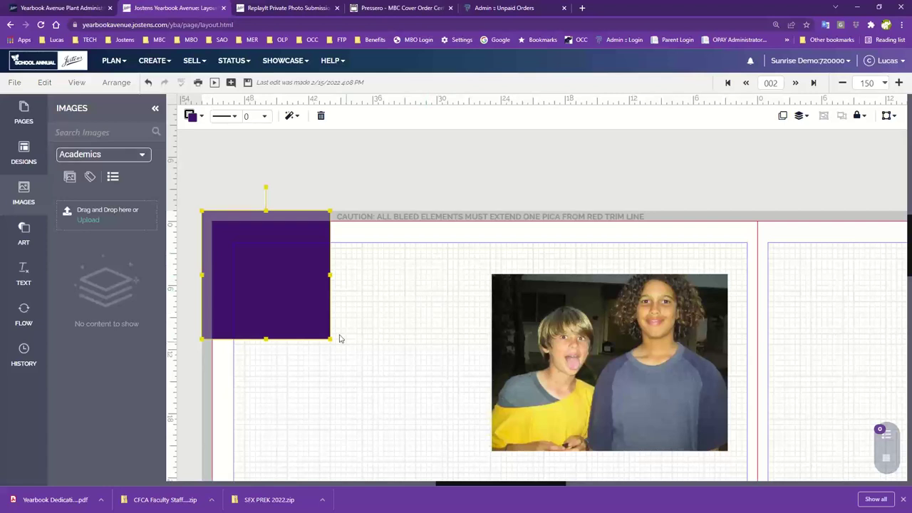
left_click_drag(291, 280, 202, 248)
left_click_drag(304, 258, 309, 271)
left_click_drag(644, 380, 556, 366)
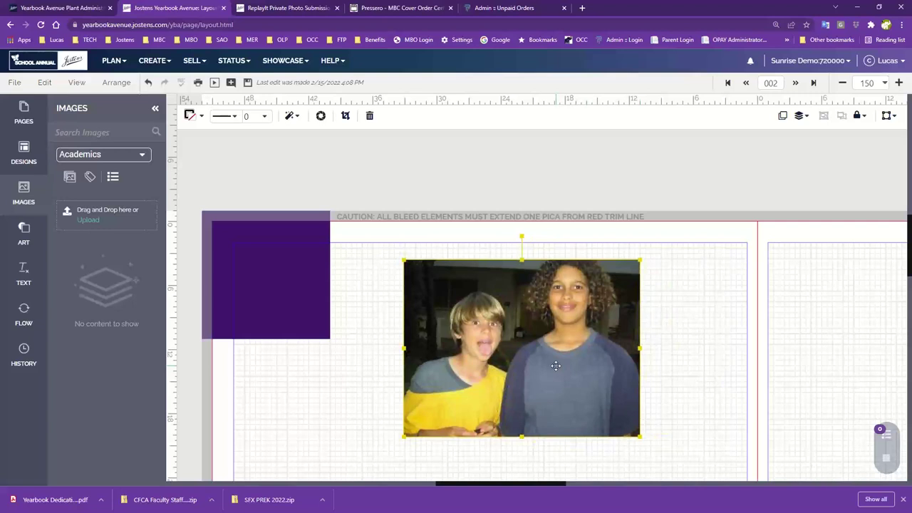
scroll(557, 367, "down", 2)
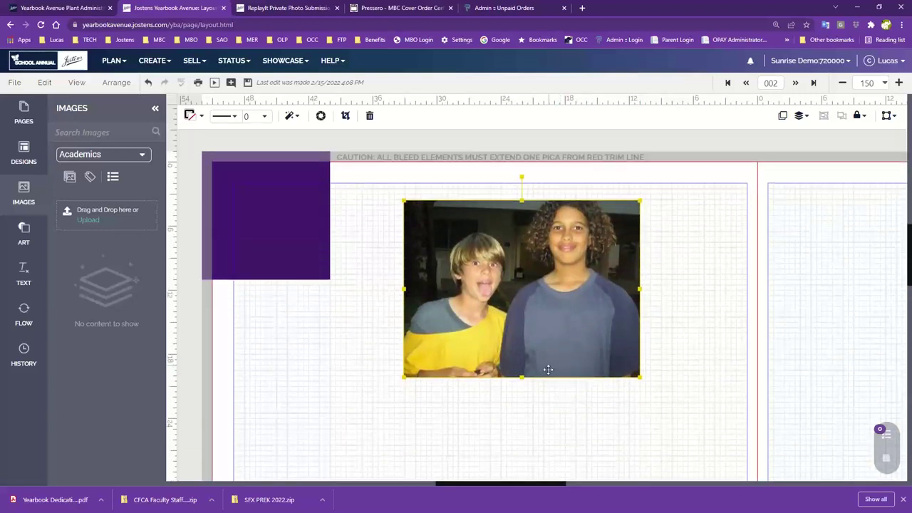
Switch the image library to the activity candids folder and browse its photos
left_click(20, 195)
left_click(20, 195)
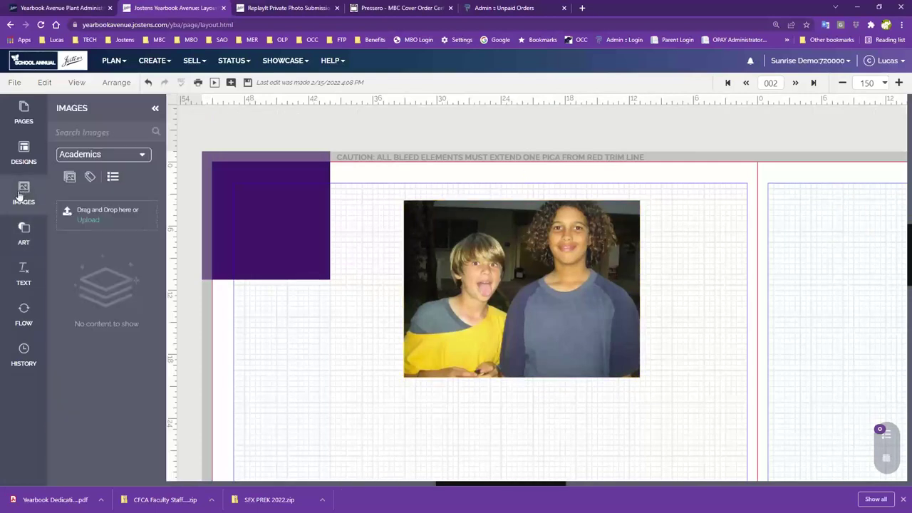
left_click(107, 157)
left_click(82, 206)
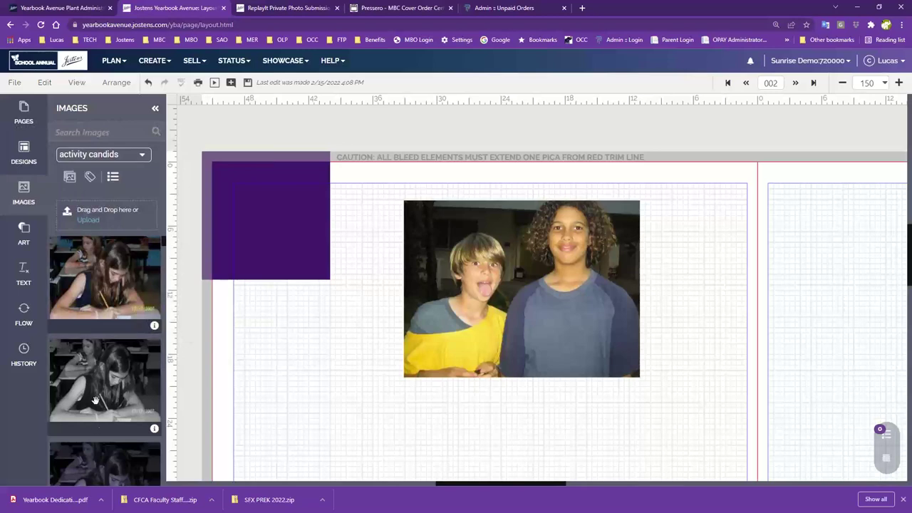
scroll(139, 313, "down", 5)
Place the four-children group photo and the playground ball photo below the existing elements, accepting the duplicate image use
left_click_drag(138, 348, 242, 403)
left_click_drag(95, 440, 419, 444)
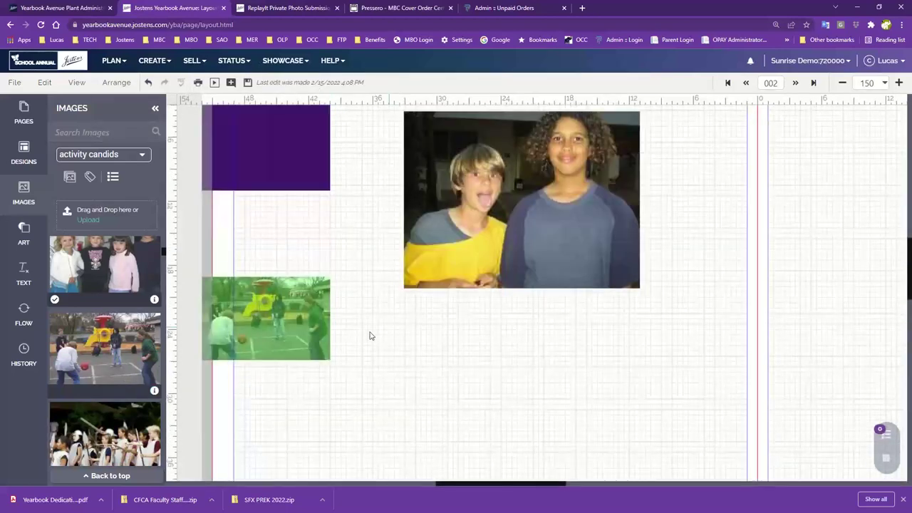
left_click_drag(305, 323, 505, 377)
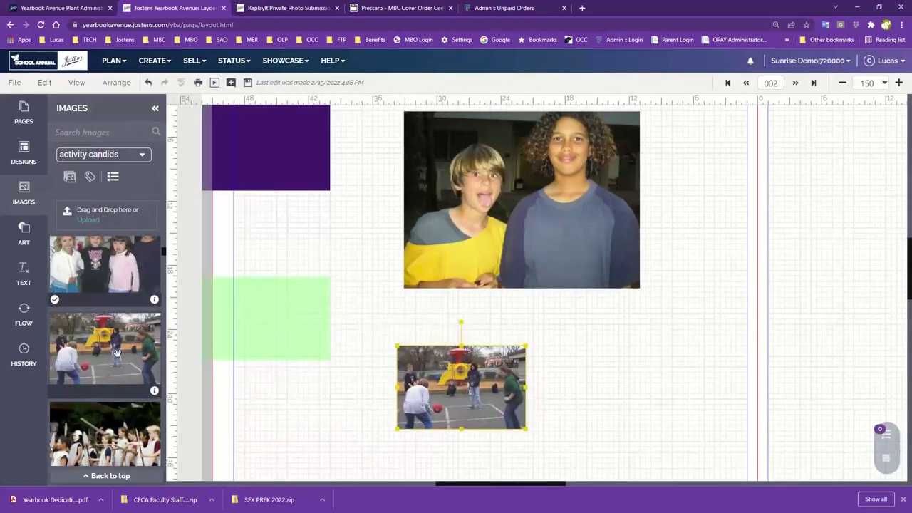
key("ctrl+z")
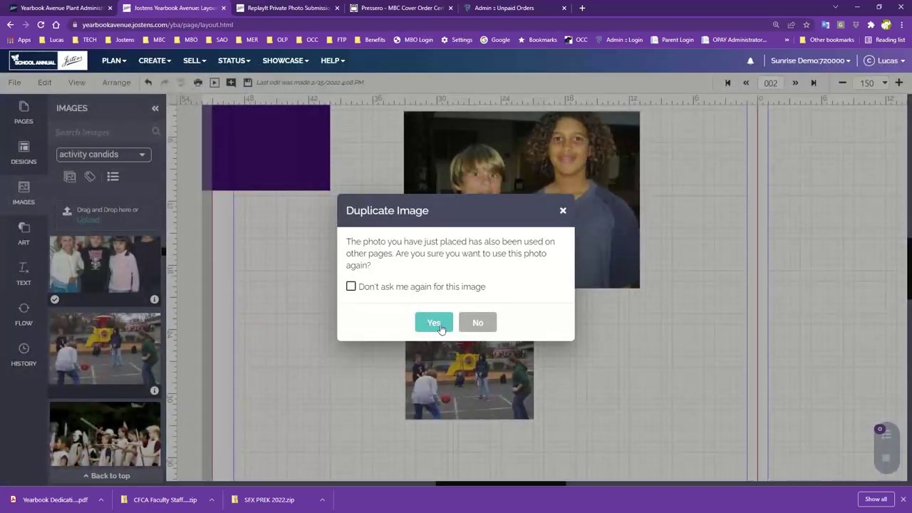
left_click(434, 335)
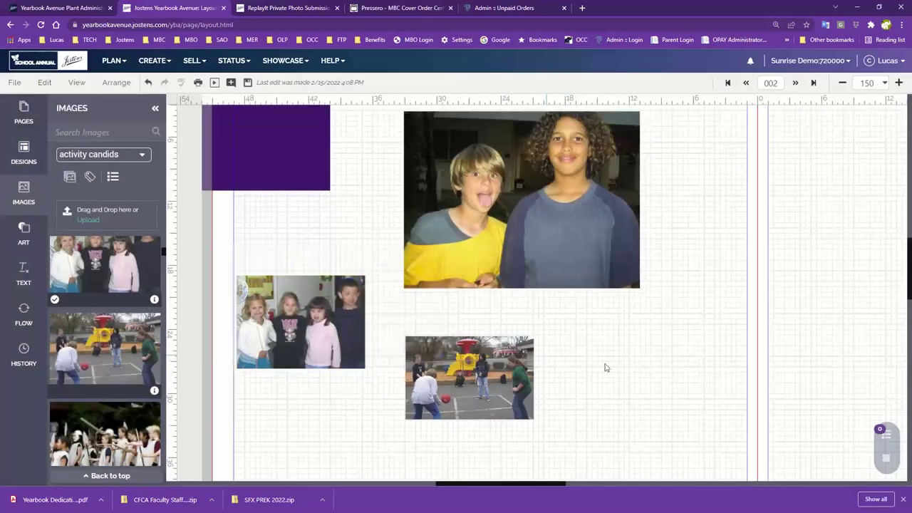
Move the large two-person photo to the page's outer side so its edge reaches the left bleed line
scroll(627, 399, "up", 3)
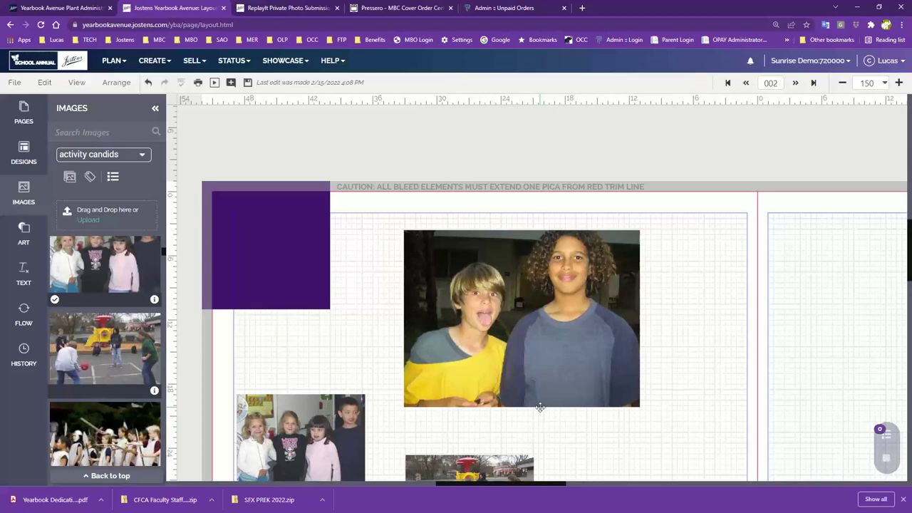
left_click(553, 337)
mouse_move(553, 338)
left_mouse_down()
mouse_move(574, 303)
mouse_move(570, 343)
mouse_move(558, 343)
left_mouse_up()
scroll(617, 356, "down", 1)
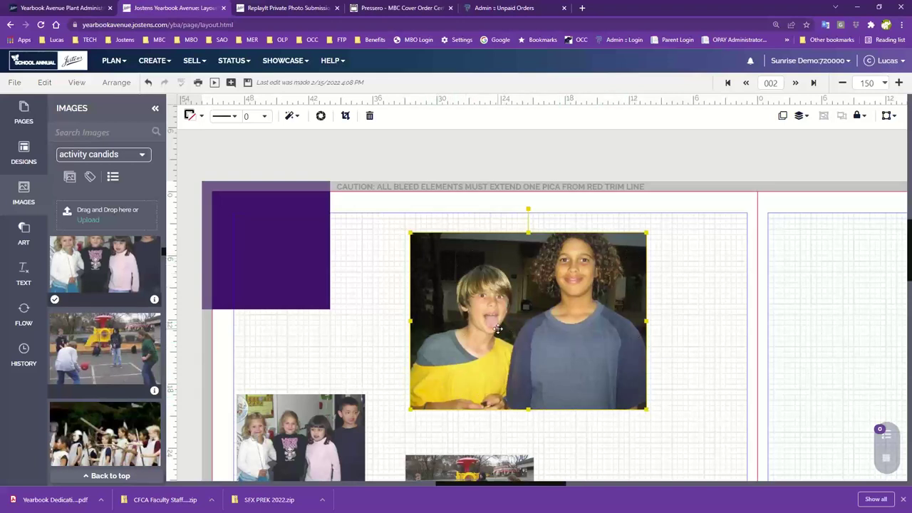
left_click_drag(529, 368, 322, 394)
Delete the four-children group photo together with its image frame
left_click(322, 425)
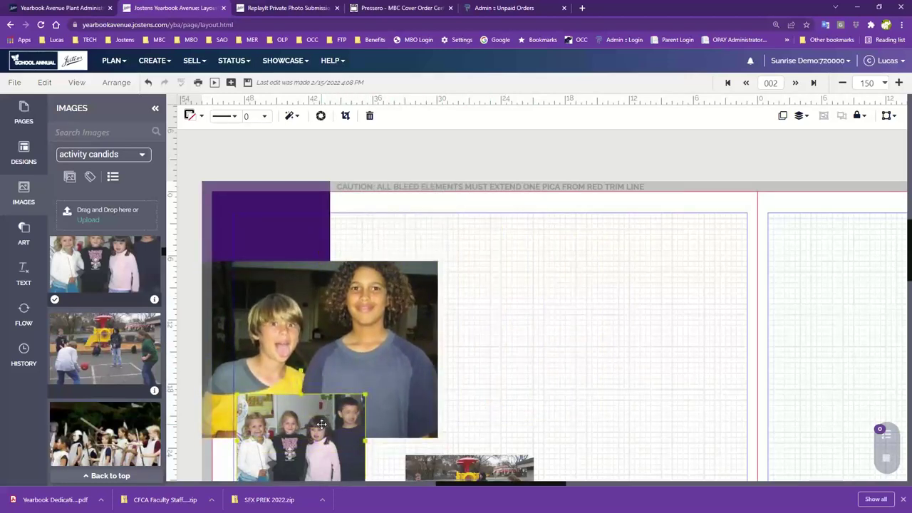
key("Delete")
key("Delete")
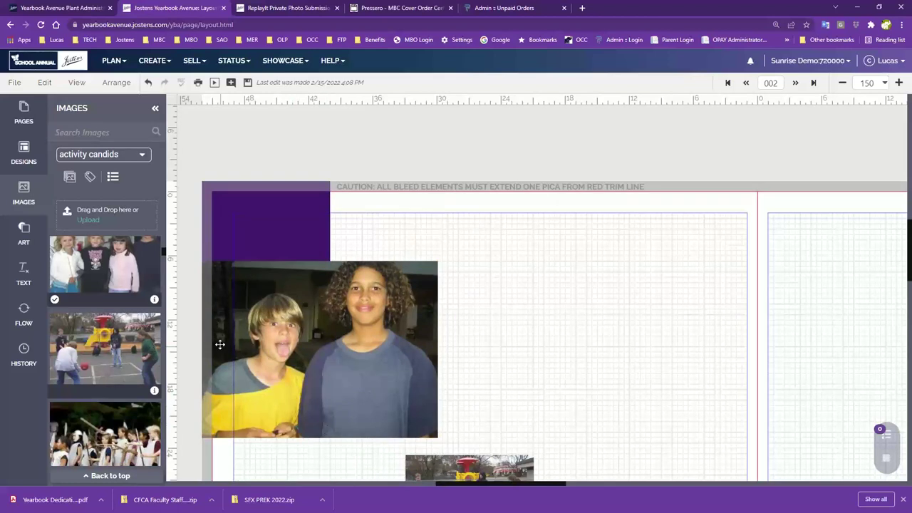
Move the large two-person photo across to the gutter line, then up until its top edge reaches the top bleed line
left_click_drag(272, 321, 272, 332)
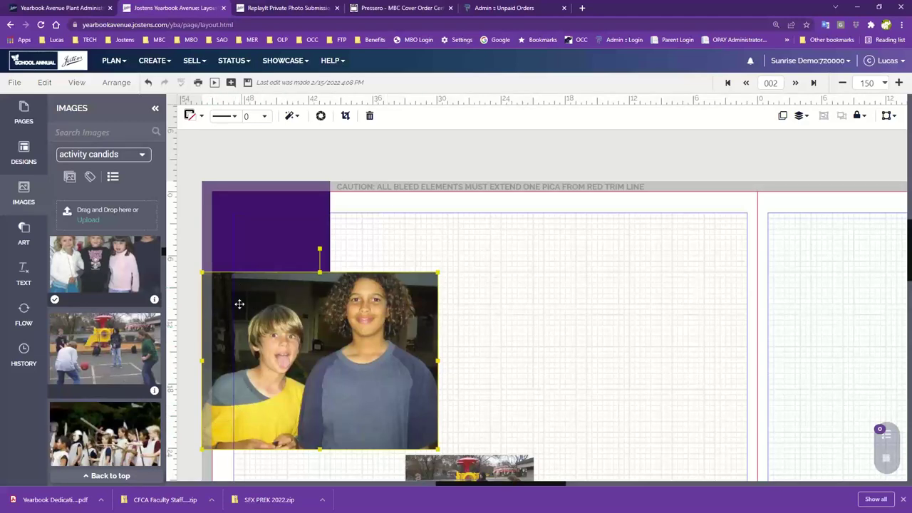
left_click_drag(336, 413, 655, 387)
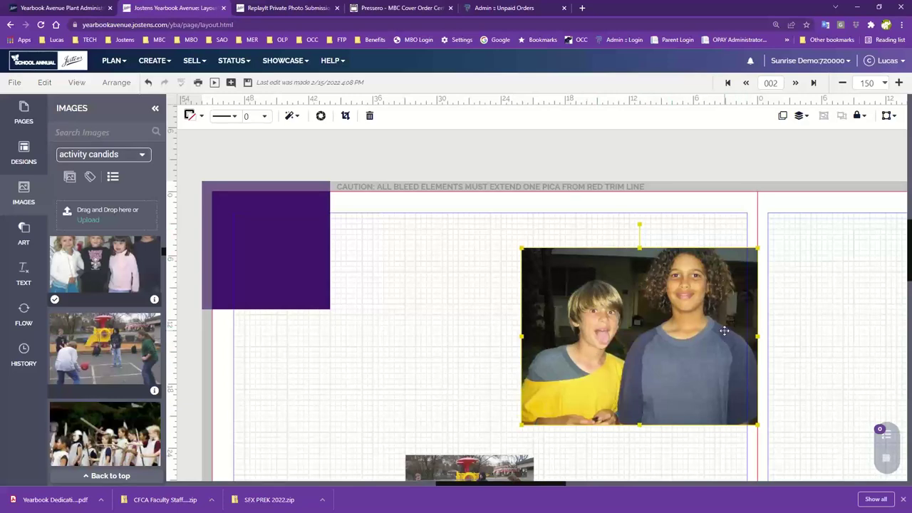
scroll(723, 329, "down", 1)
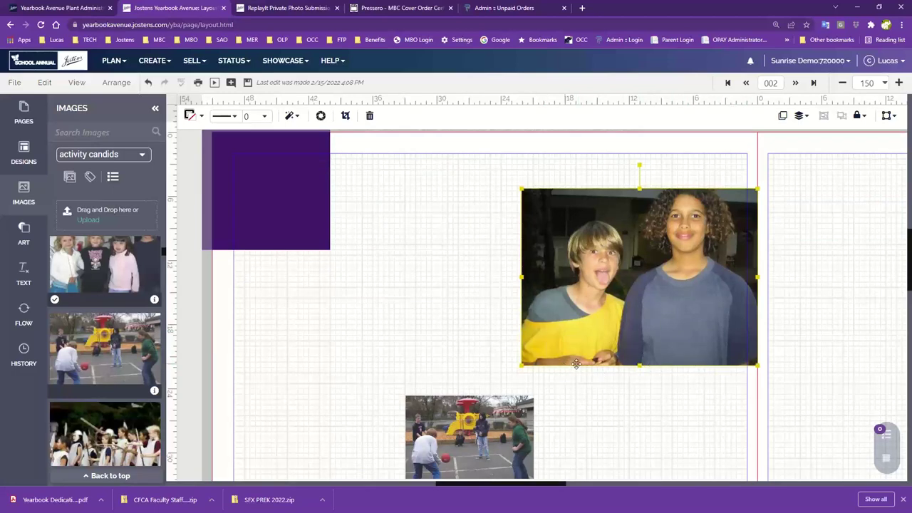
scroll(623, 418, "down", 2)
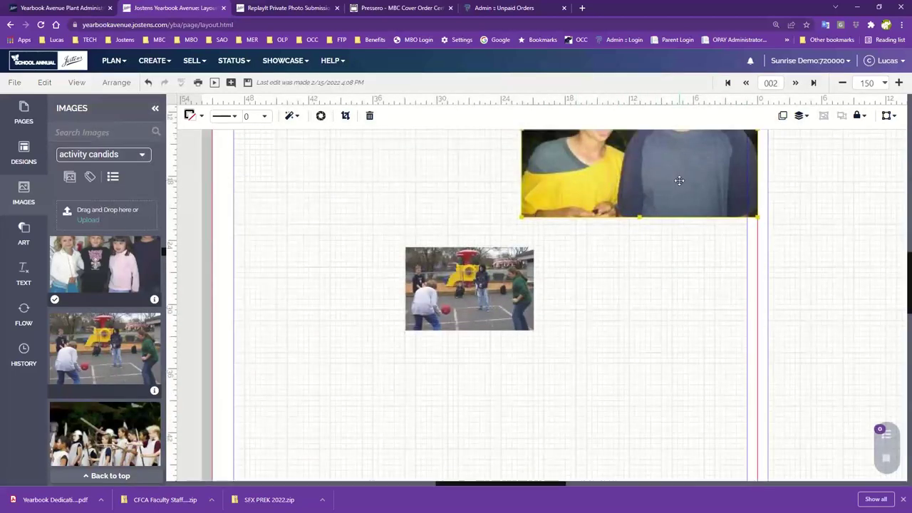
scroll(679, 181, "up", 4)
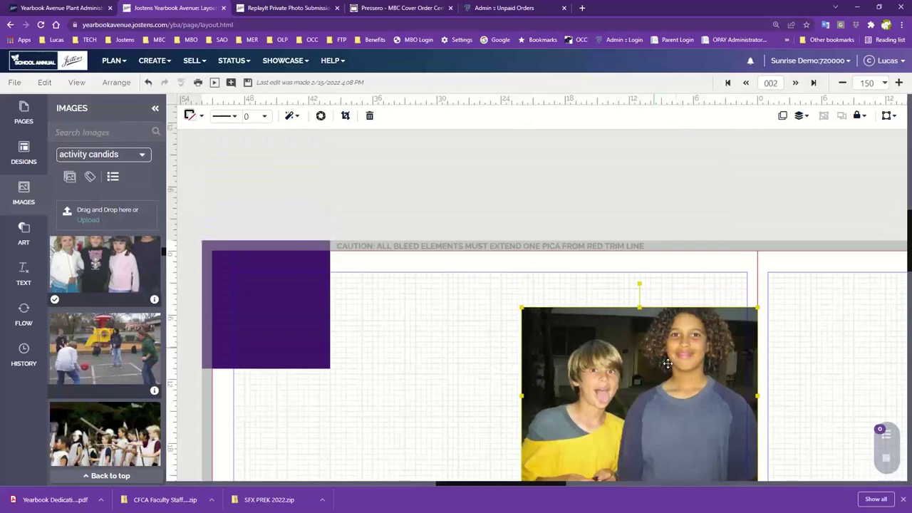
mouse_move(687, 430)
left_mouse_down()
mouse_move(654, 413)
mouse_move(643, 348)
left_mouse_up()
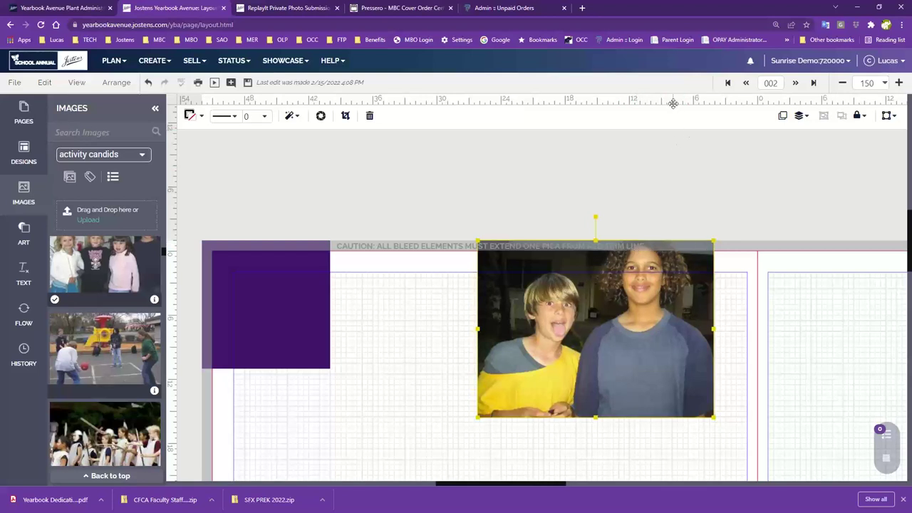
Place a horizontal ruler guide just inside the page's top trim line
left_click_drag(673, 103, 649, 261)
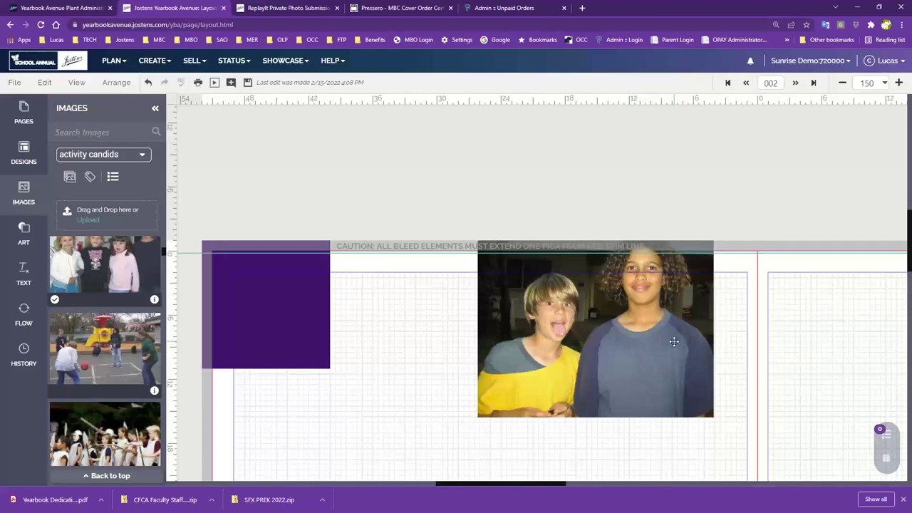
scroll(661, 344, "down", 2)
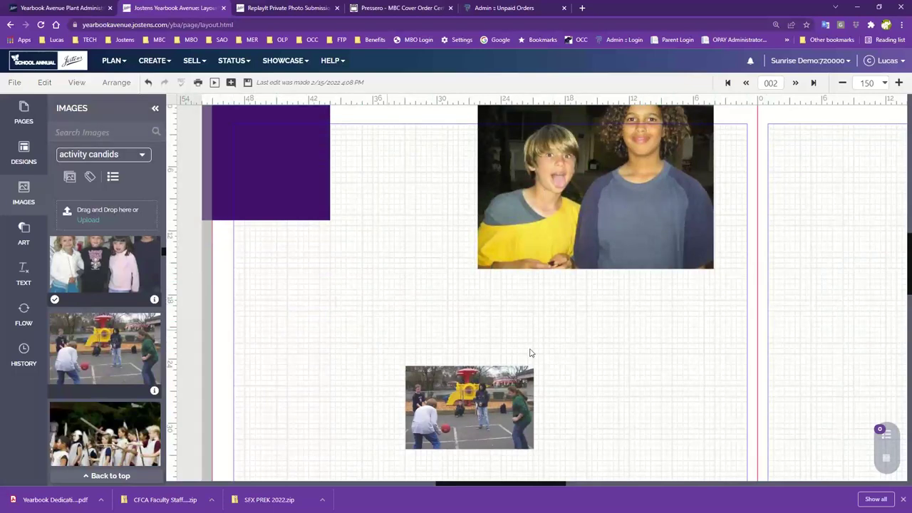
scroll(621, 337, "up", 1)
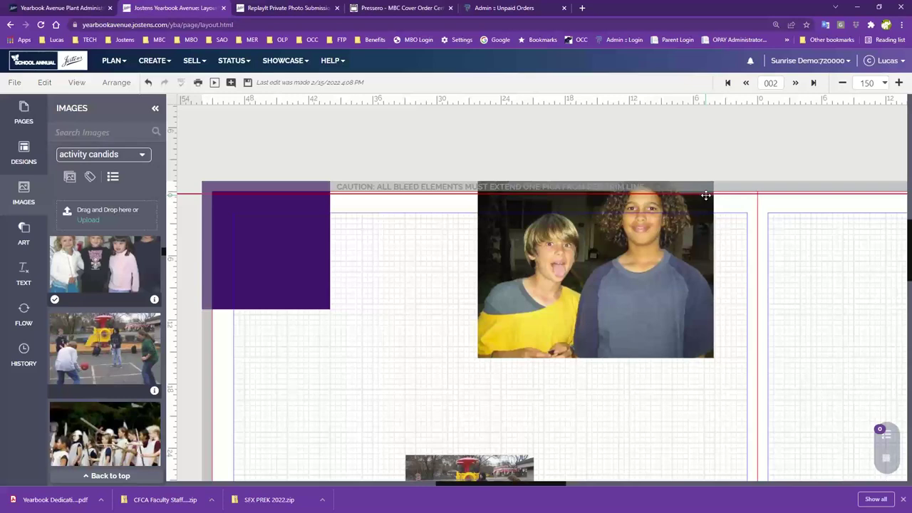
Delete the large two-person photo with its frame and the playground ball photo from the page
left_click_drag(706, 194, 548, 299)
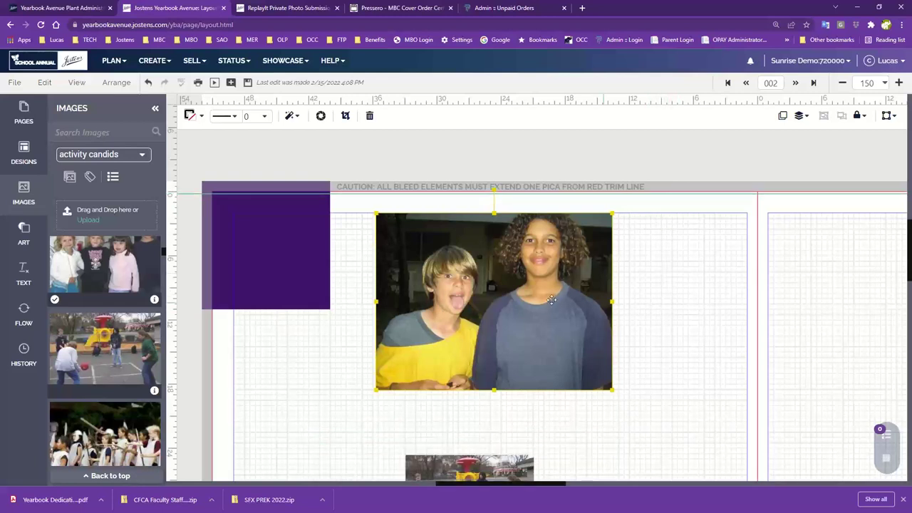
key("Delete")
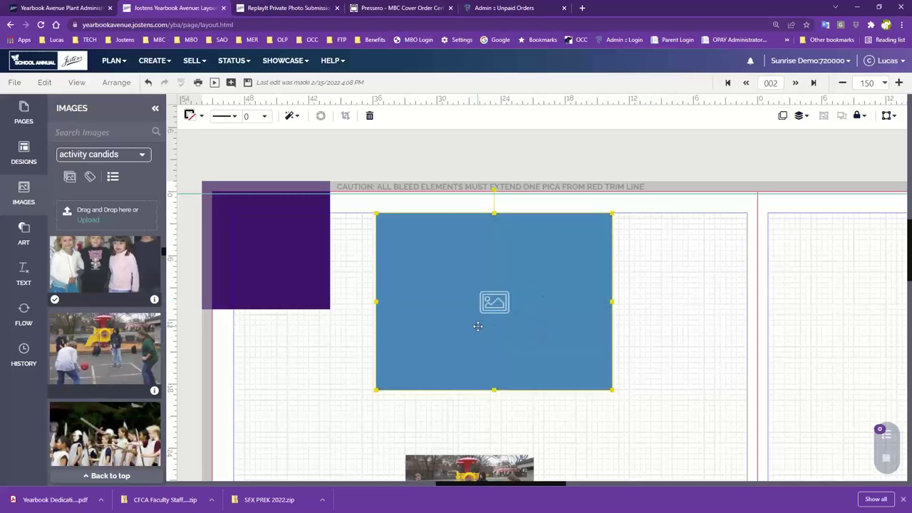
key("Delete")
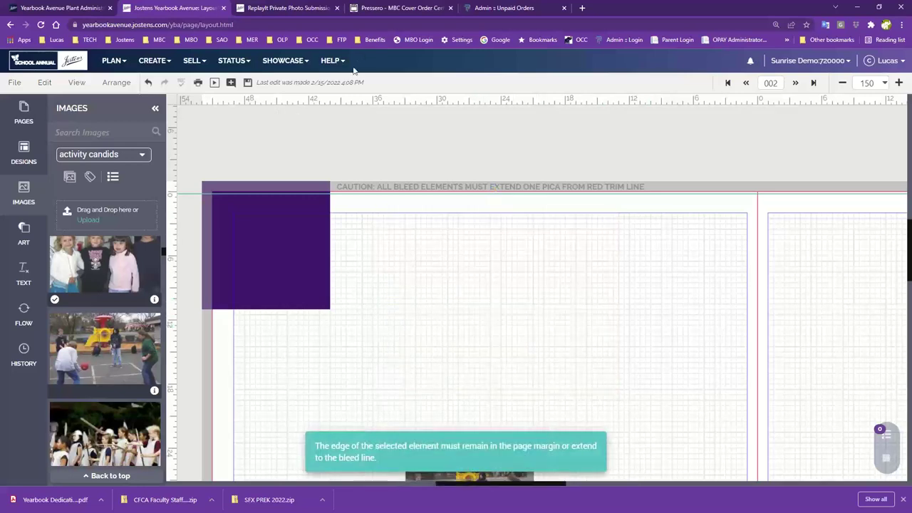
left_click(459, 480)
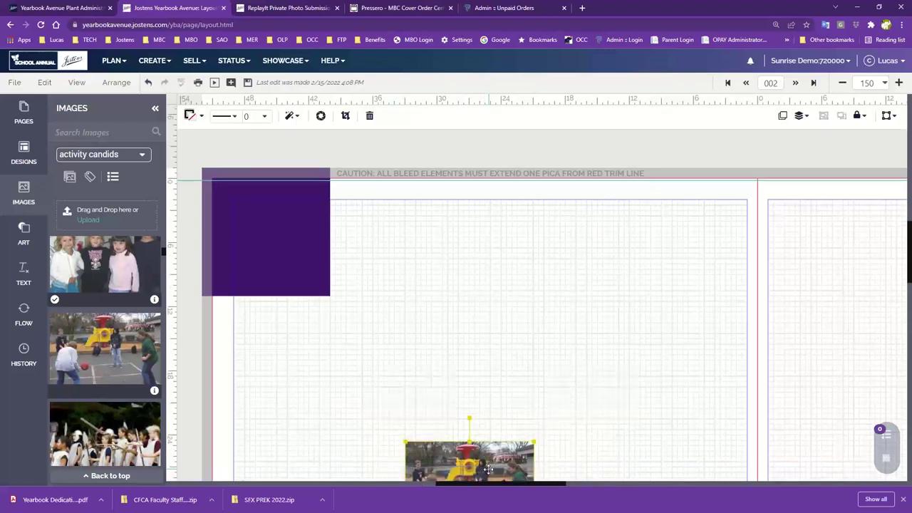
key("Delete")
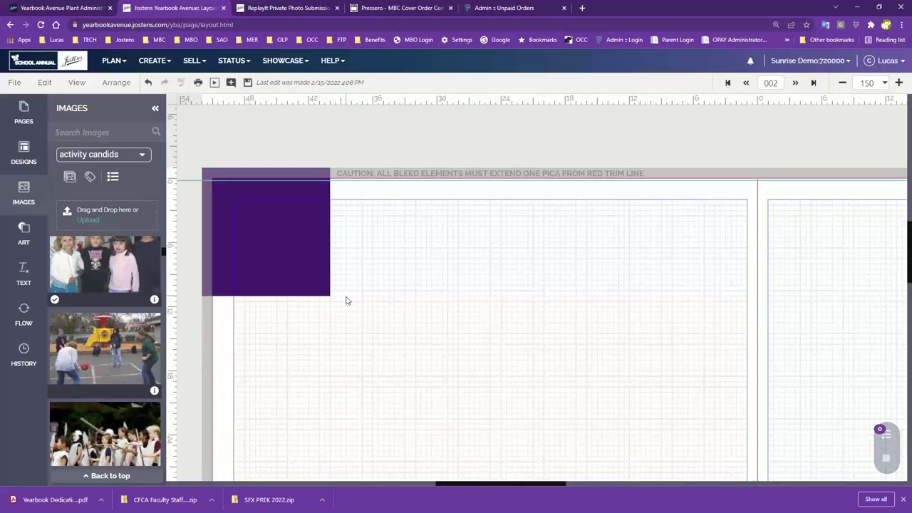
Enlarge the browser page and look over the layout's view and guide options
left_click(13, 83)
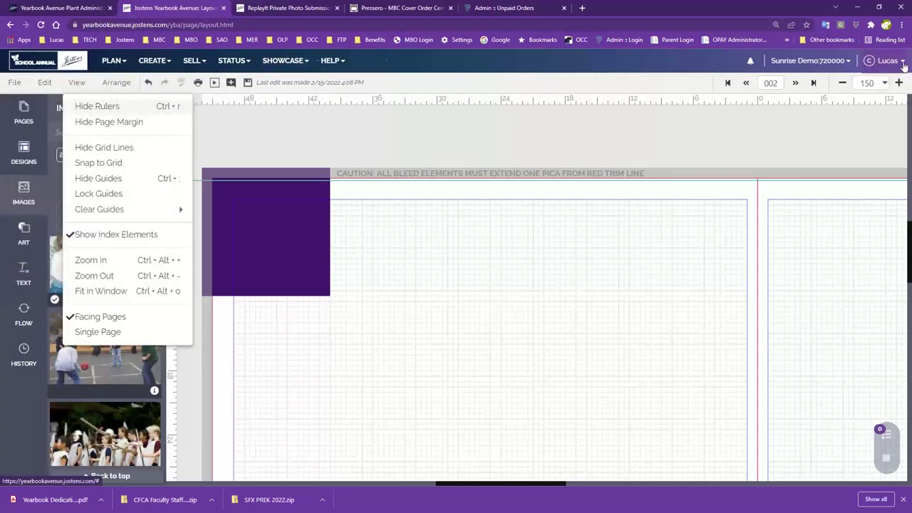
key("ctrl+plus")
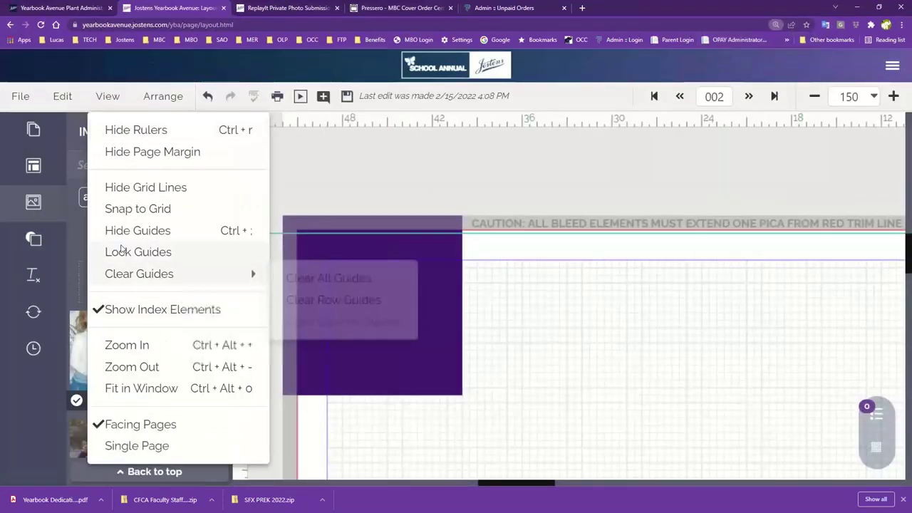
left_click(20, 97)
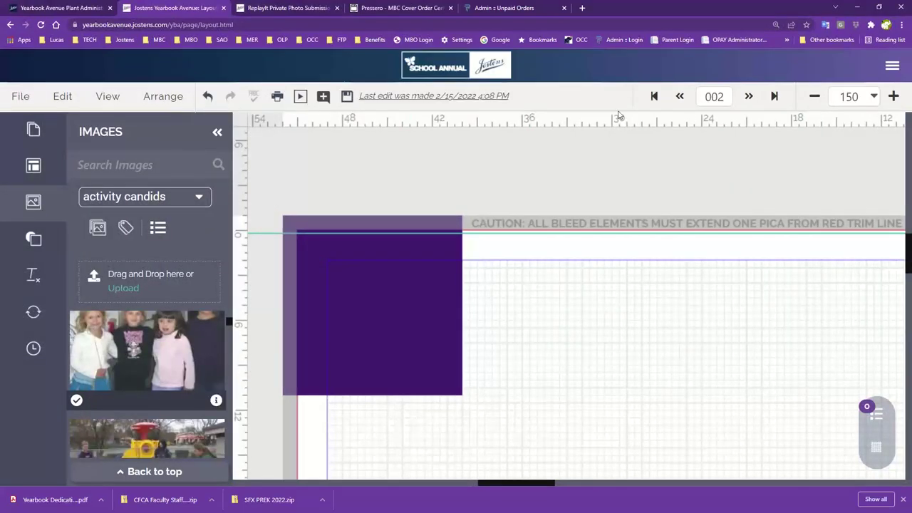
Try to view the page as a PDF, cancel the request to save changes, and show the file commands again
left_click(12, 102)
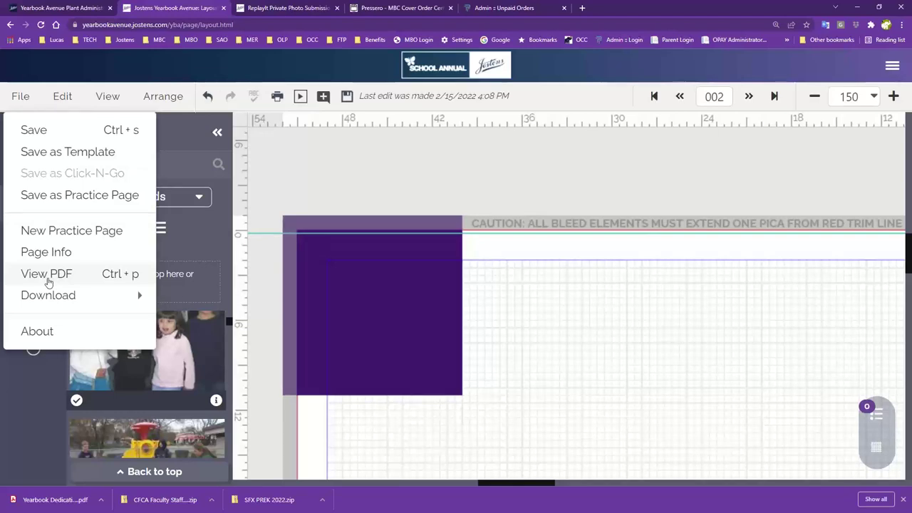
left_click(47, 280)
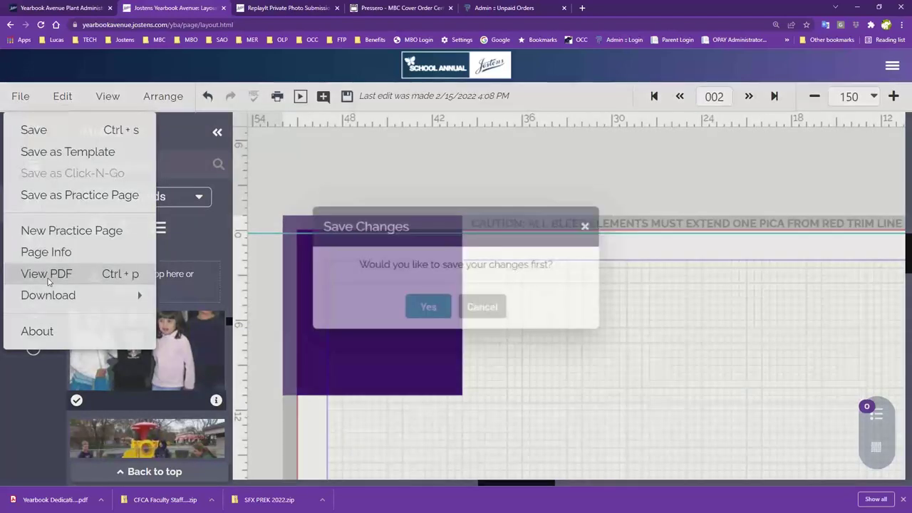
left_click(473, 312)
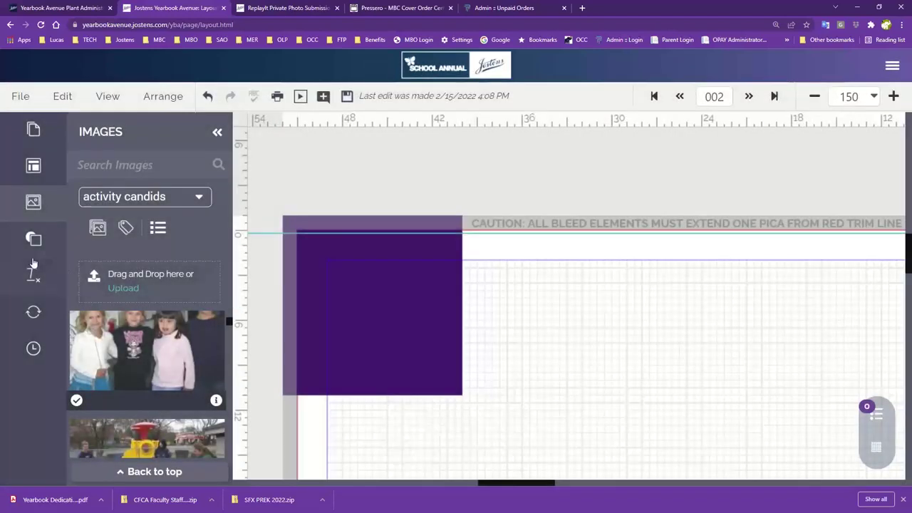
left_click(20, 95)
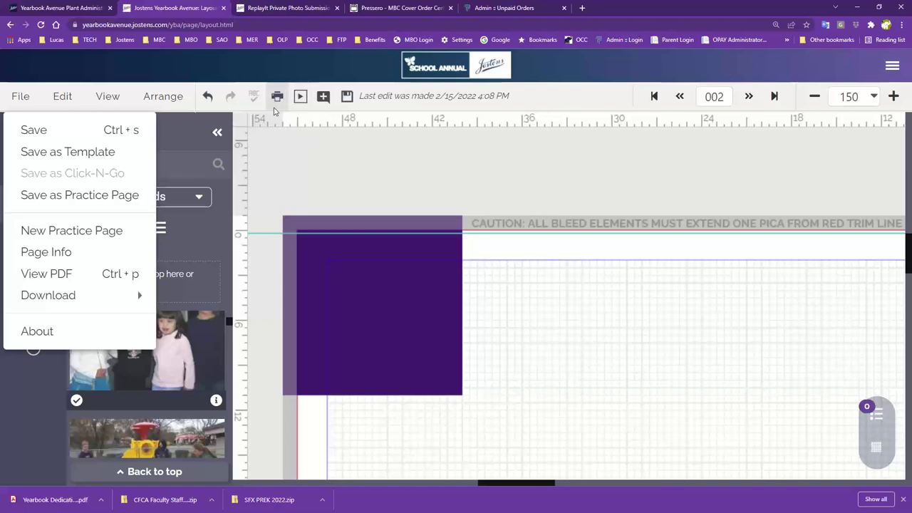
Look over the layout's editing commands and its arranging commands
left_click(63, 96)
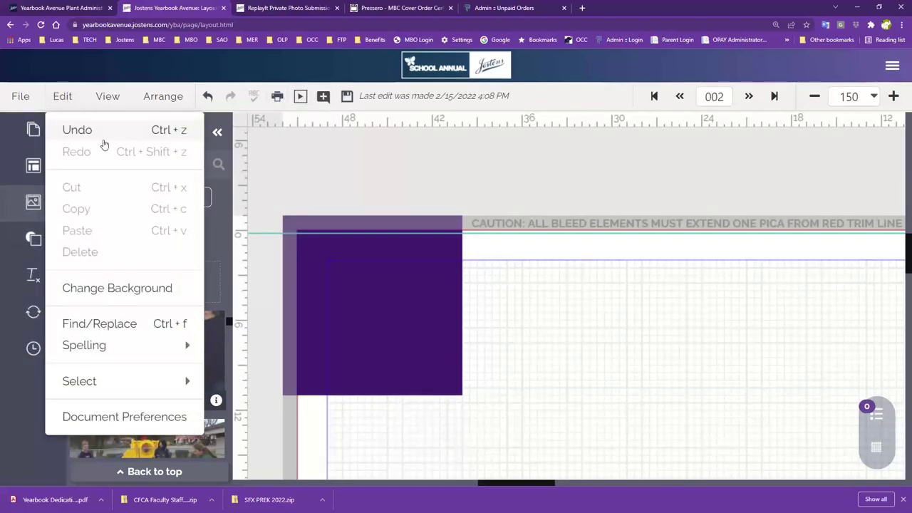
left_click(163, 96)
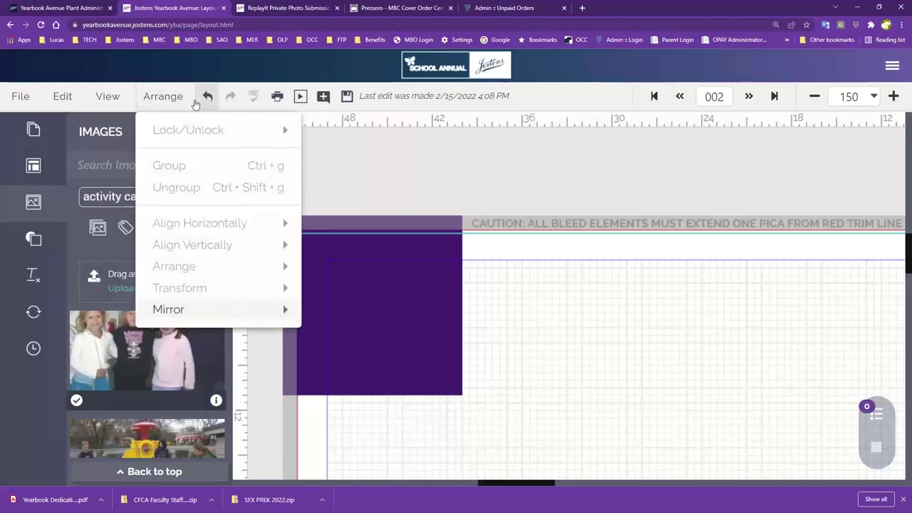
left_click(63, 95)
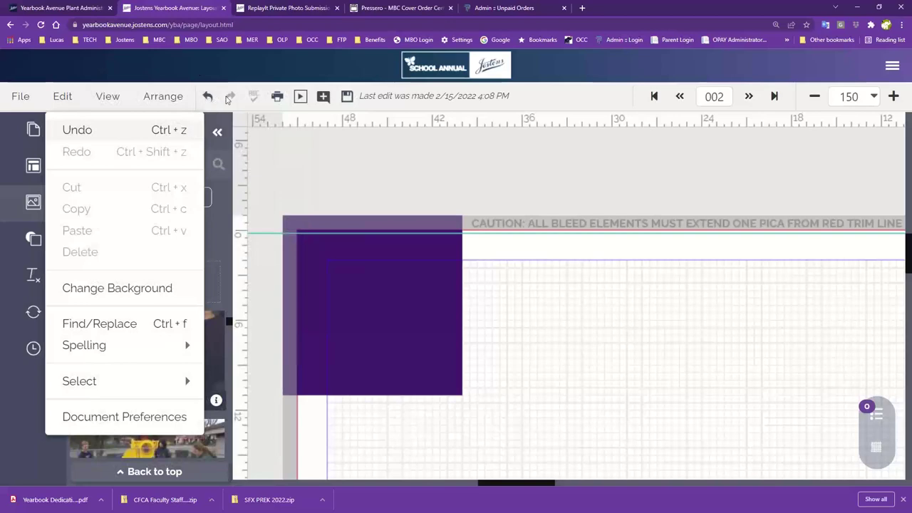
left_click(164, 97)
Show the Change Background settings, move the dialog aside to look at them, and close it without changes
left_click(63, 95)
left_click(87, 296)
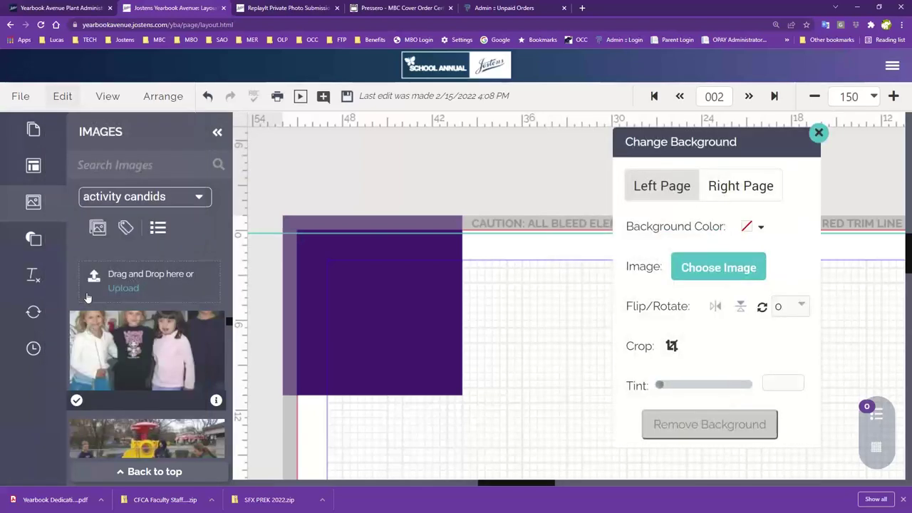
left_click_drag(730, 150, 833, 154)
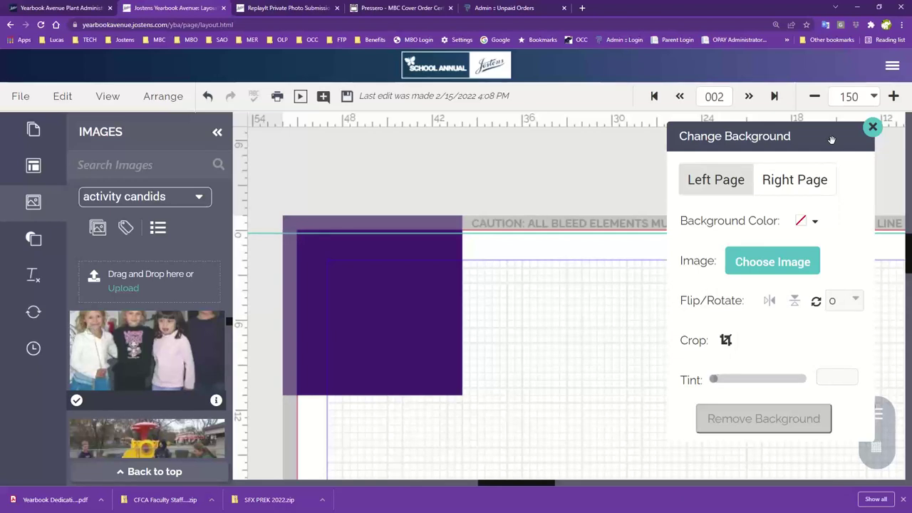
left_click(873, 128)
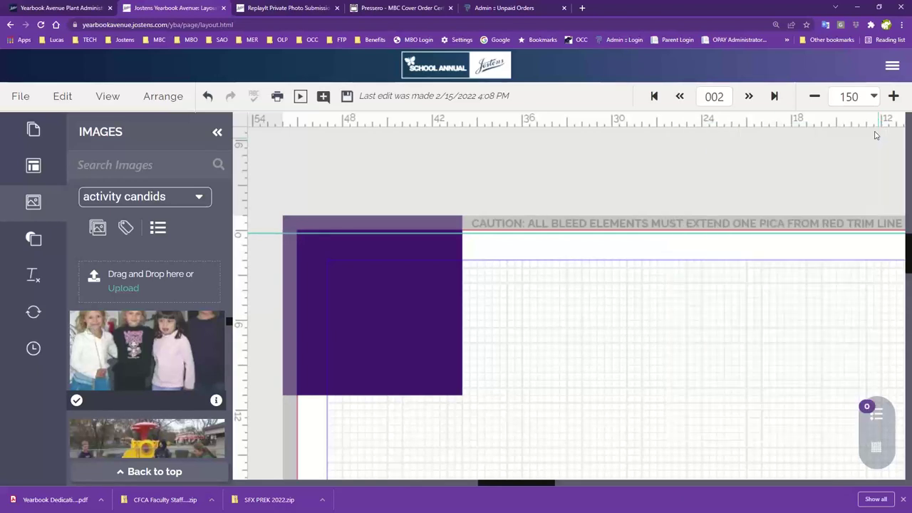
Examine the spelling options and the choices for selecting elements by type, lock state, color or font
left_click(63, 96)
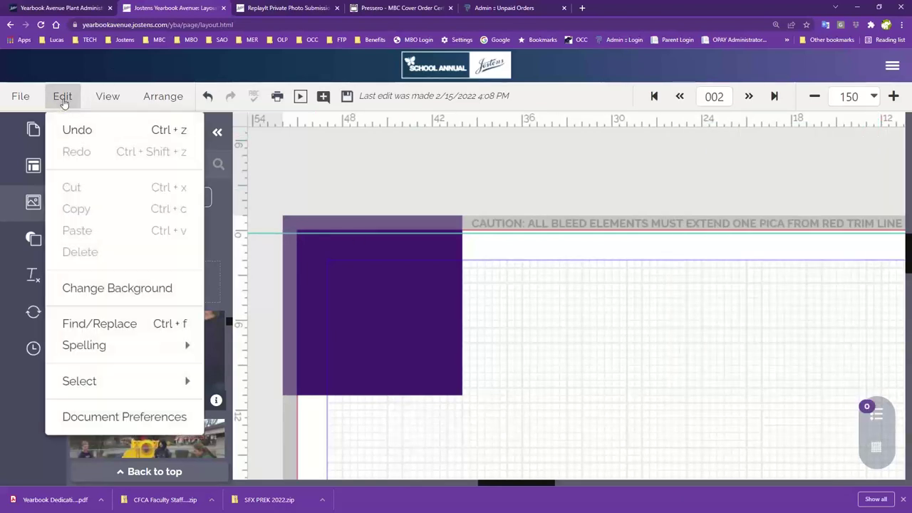
mouse_move(174, 375)
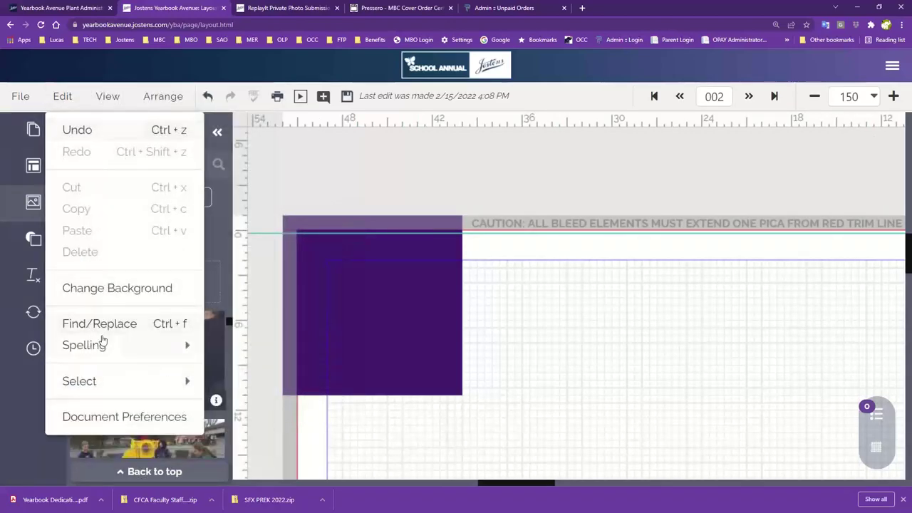
mouse_move(110, 356)
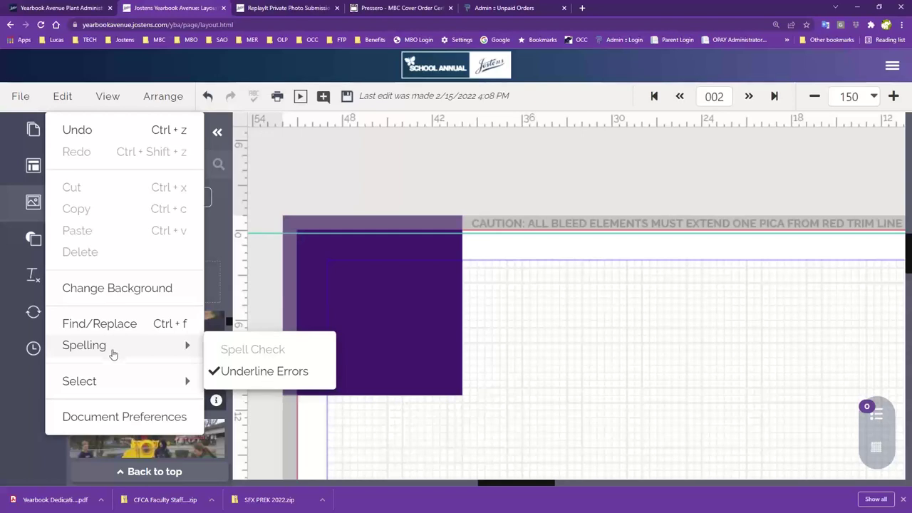
mouse_move(116, 382)
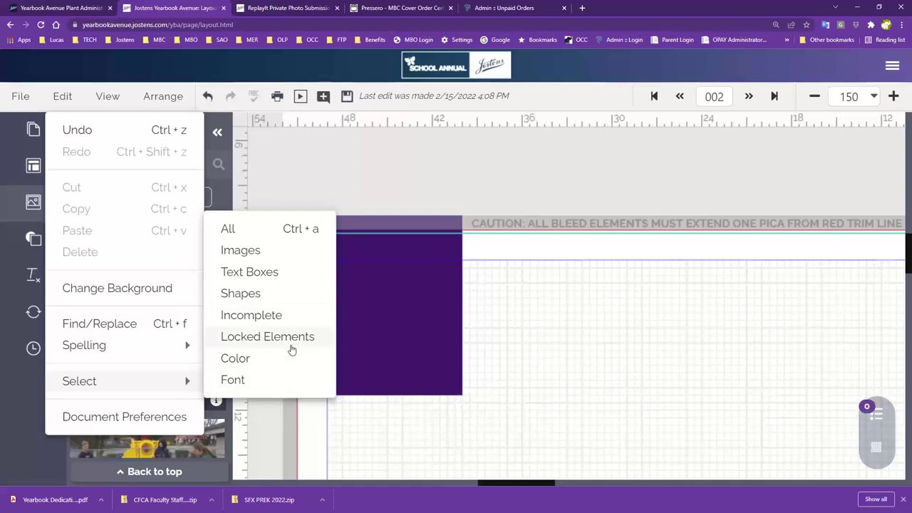
Examine the display options for rulers, page margin, grid lines and guides
left_click(107, 96)
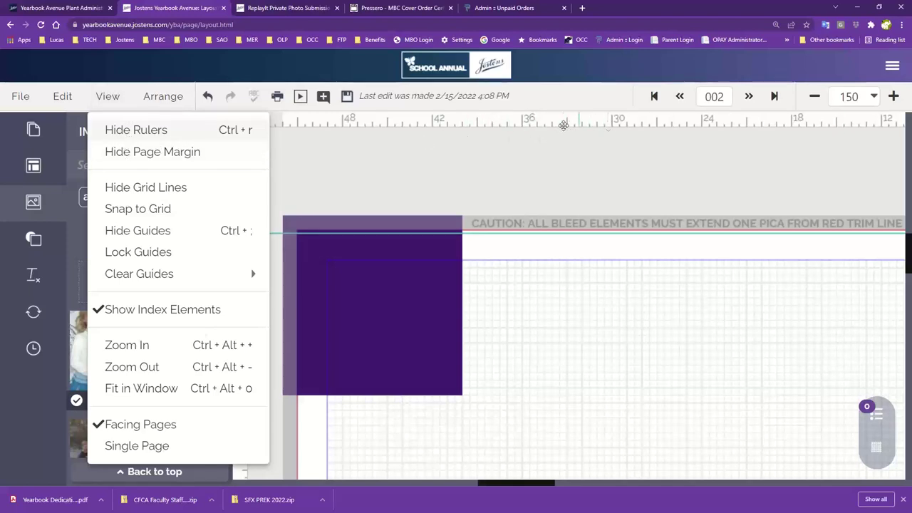
left_click_drag(570, 124, 526, 234)
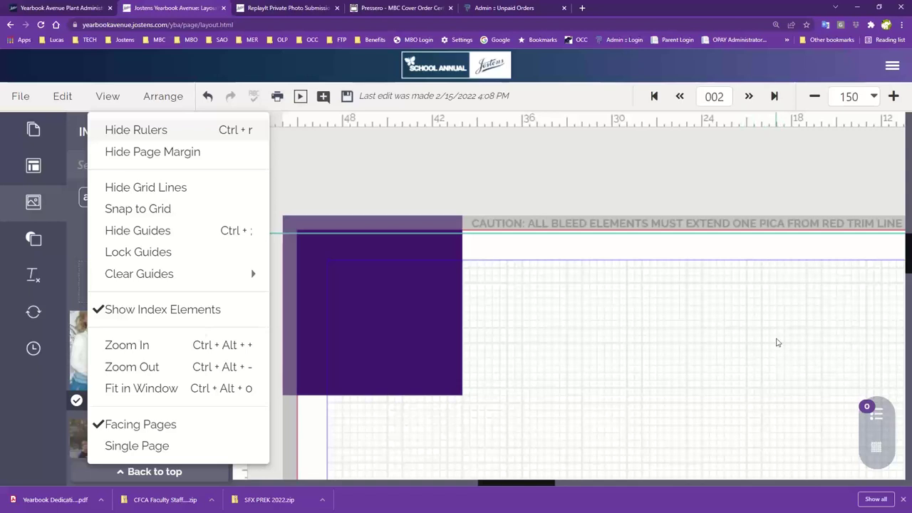
left_click(876, 451)
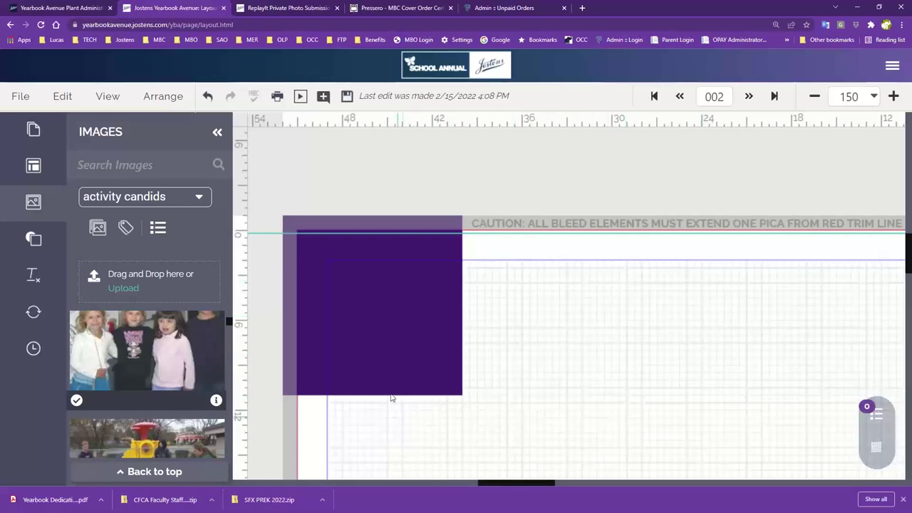
Move the purple square from the bleed corner to just inside the page margin and deselect it
left_click_drag(389, 356, 433, 399)
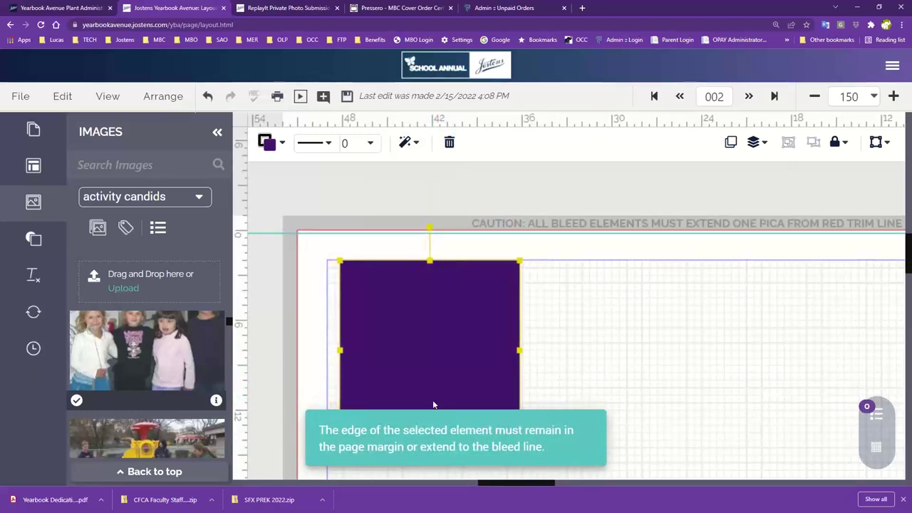
left_click(675, 417)
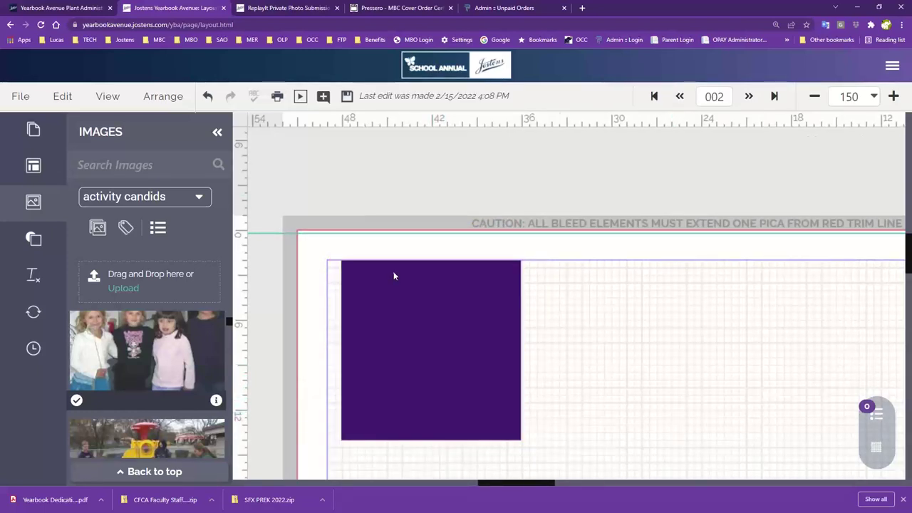
Check the guide options and place two horizontal ruler guides across the purple square
left_click(105, 103)
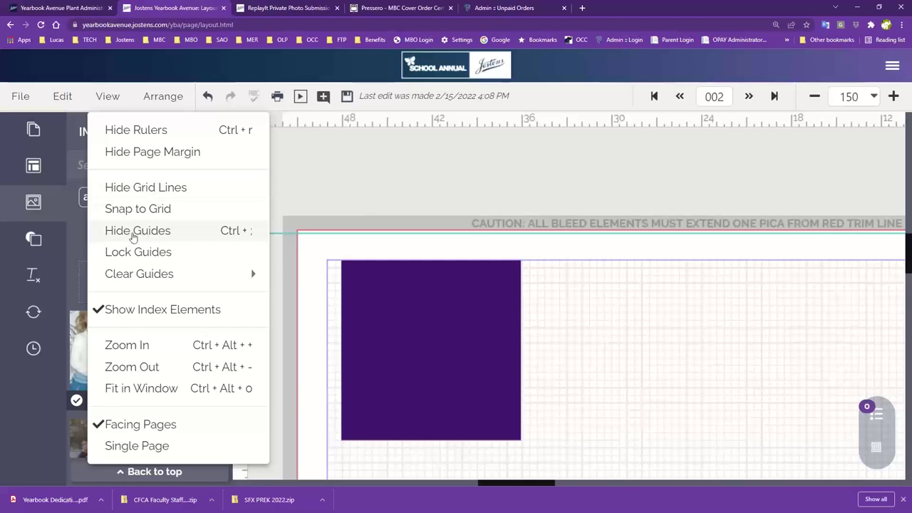
mouse_move(139, 274)
left_click(478, 158)
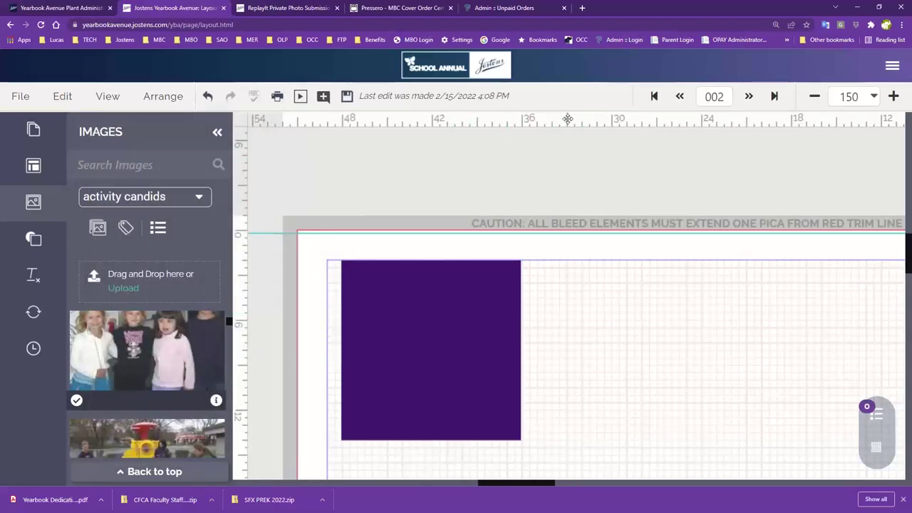
left_click_drag(563, 120, 564, 310)
left_click_drag(567, 119, 570, 360)
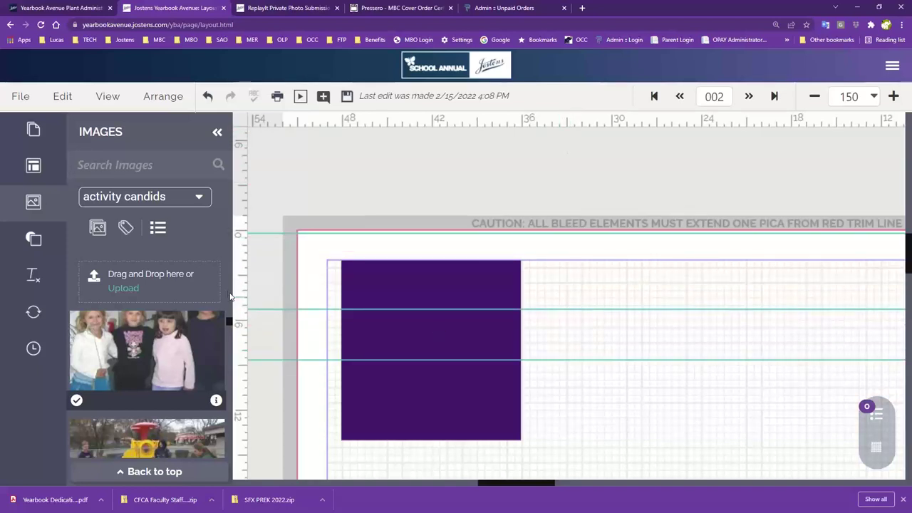
Place three vertical ruler guides beside the purple square and move the square's right edge against the nearest one
left_click_drag(239, 270, 491, 297)
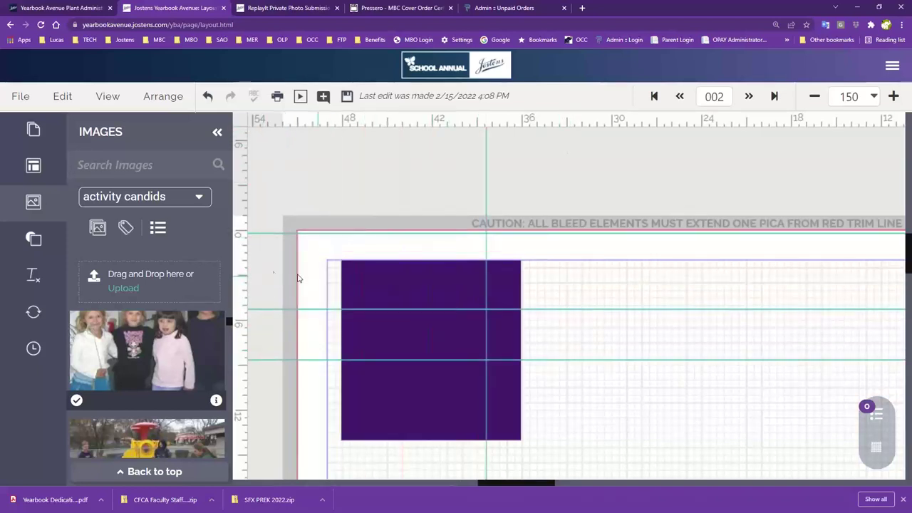
left_click_drag(241, 265, 569, 329)
left_click_drag(488, 200, 746, 226)
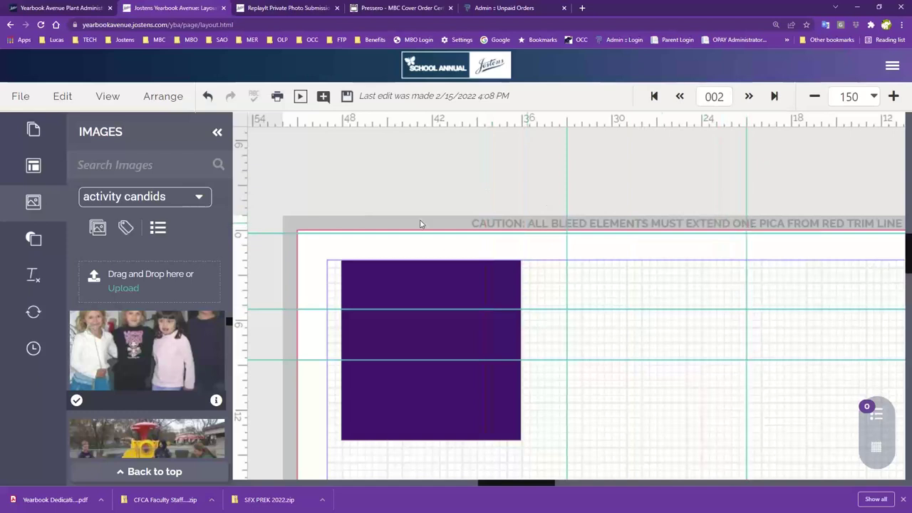
left_click_drag(243, 220, 562, 273)
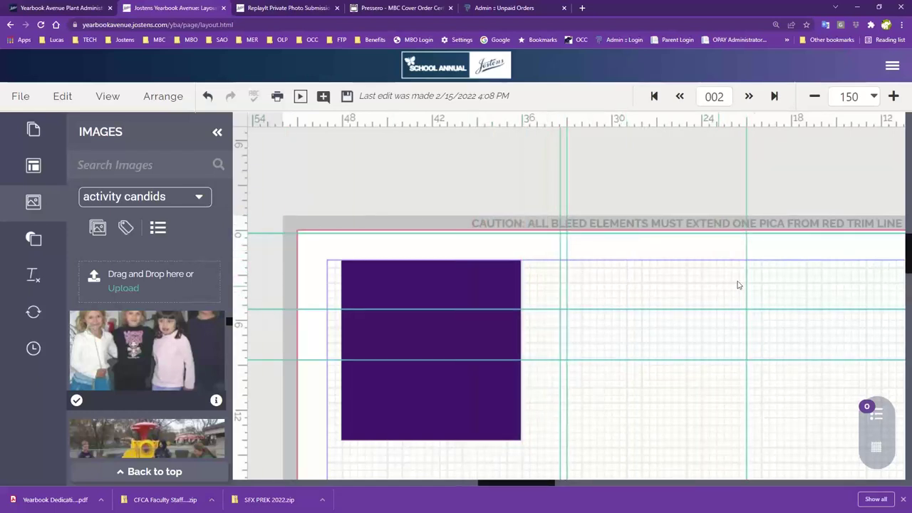
left_click_drag(470, 296, 517, 298)
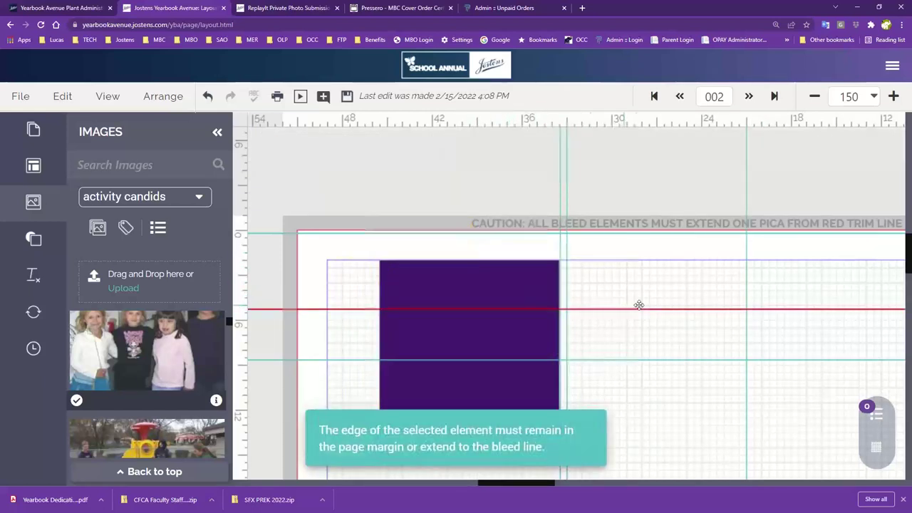
Clear all guides from the layout
left_click(108, 96)
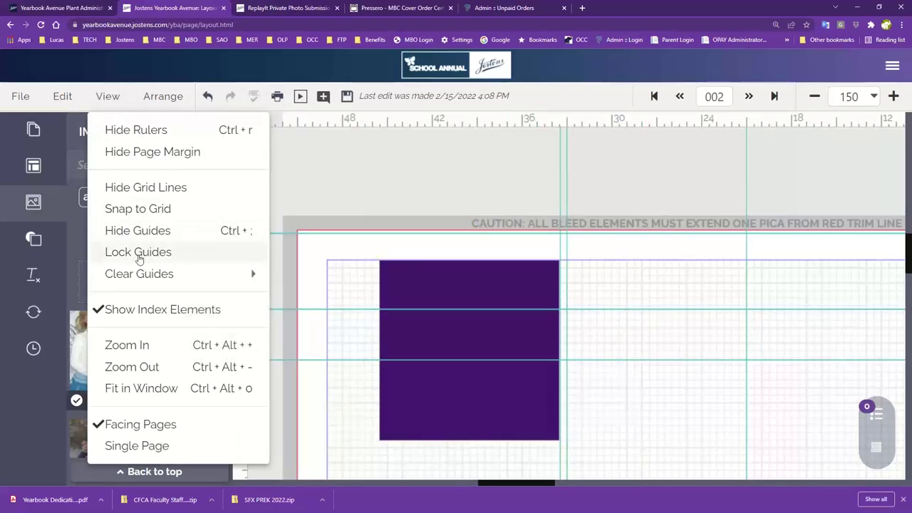
mouse_move(139, 278)
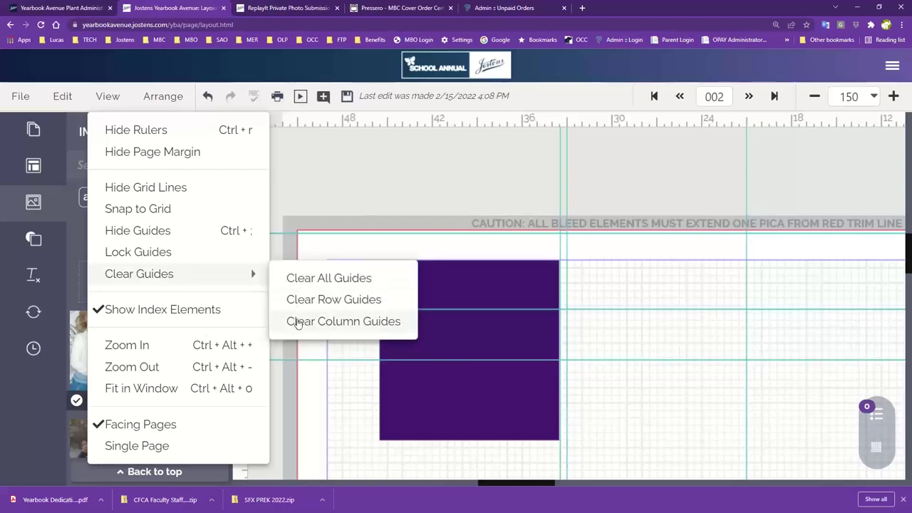
left_click(302, 284)
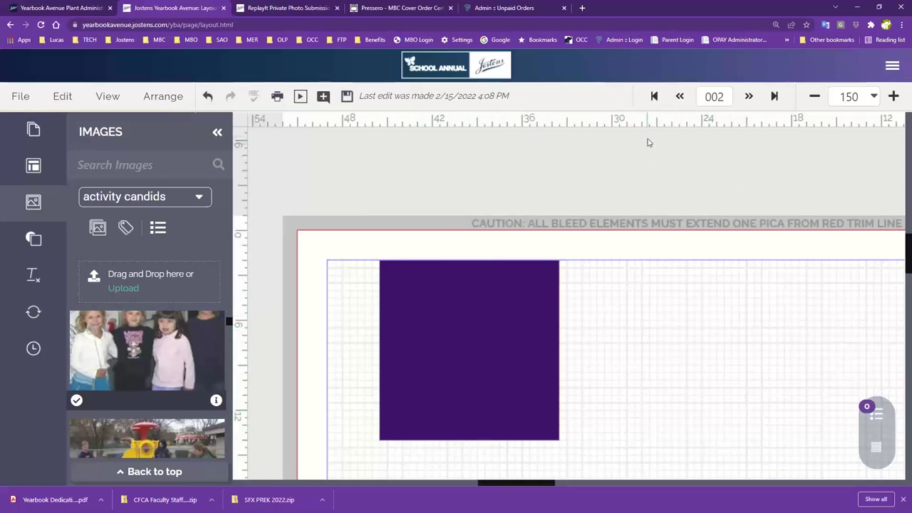
Place a horizontal guide through the middle of the purple square and a vertical guide just left of it
left_click_drag(650, 129, 649, 350)
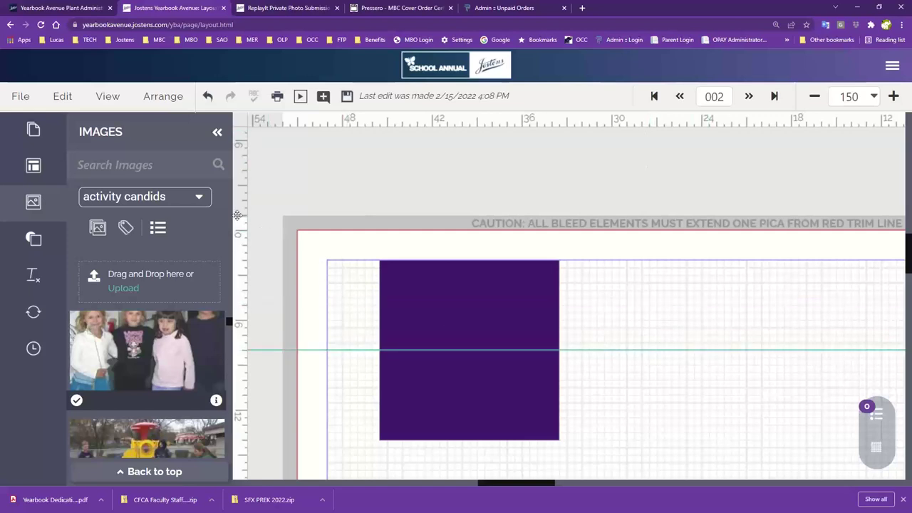
left_click_drag(240, 215, 363, 235)
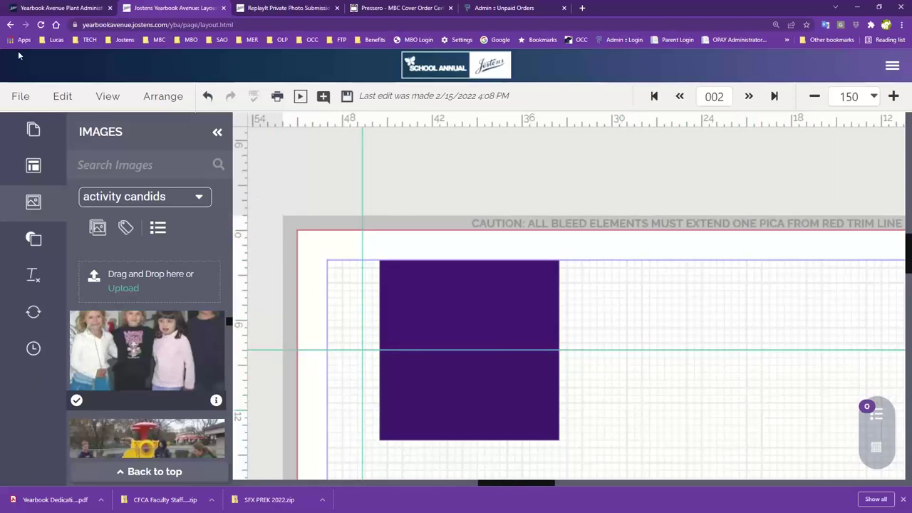
Set the zoom to Fit (45%) so the whole two-page spread is shown
left_click(108, 95)
mouse_move(208, 285)
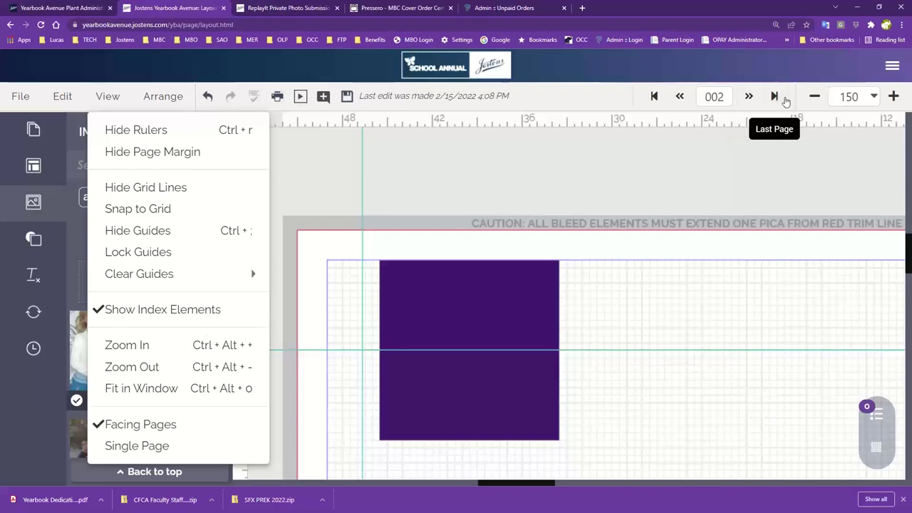
left_click(874, 98)
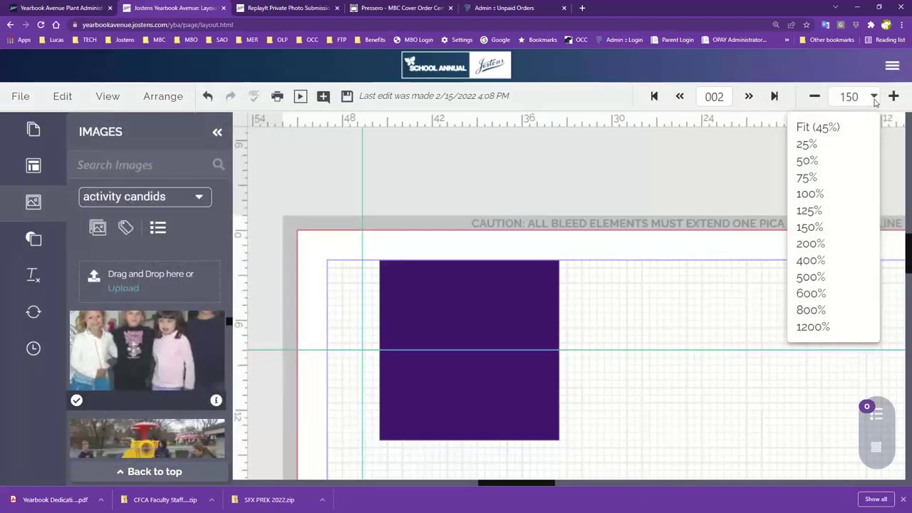
left_click(805, 127)
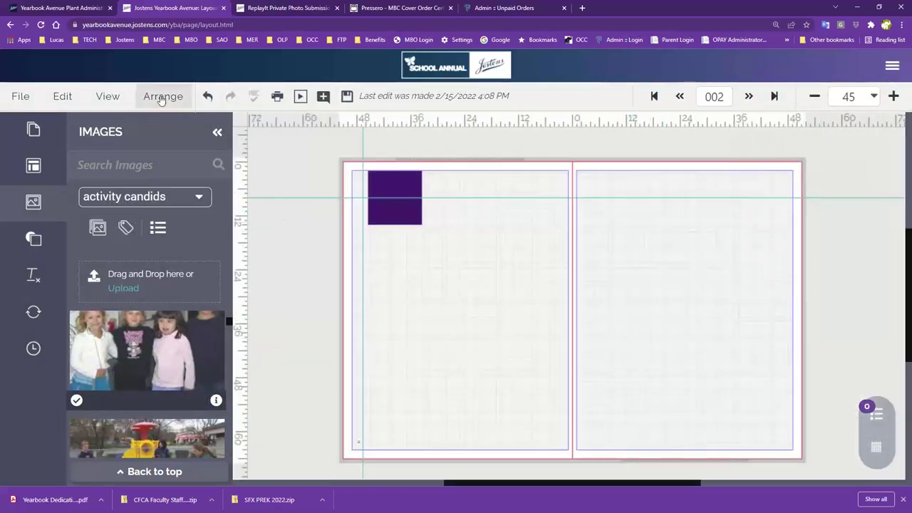
Switch the layout from facing pages to single-page display, saving the page changes
left_click(103, 97)
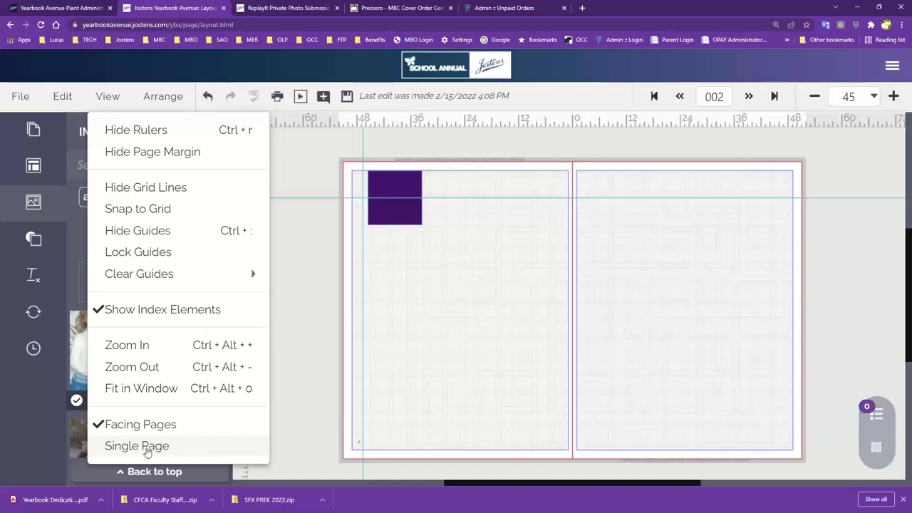
left_click(210, 449)
left_click(403, 316)
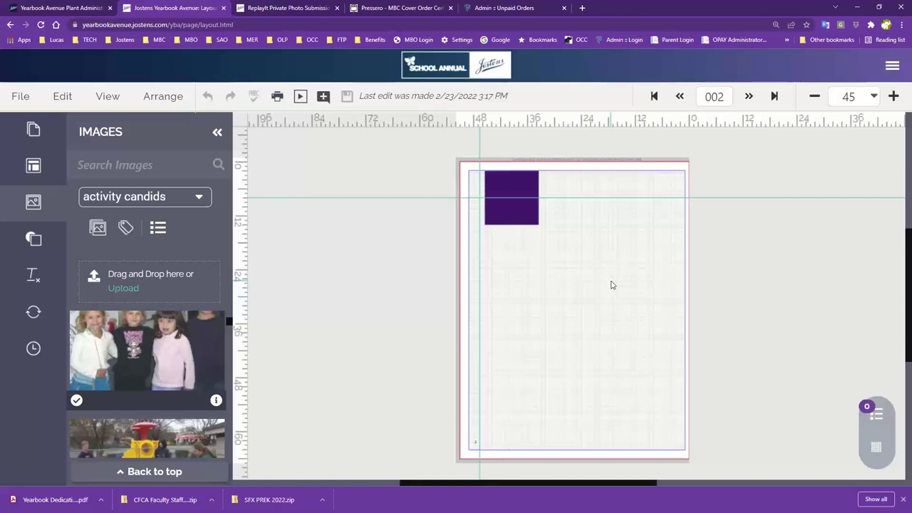
left_click(102, 95)
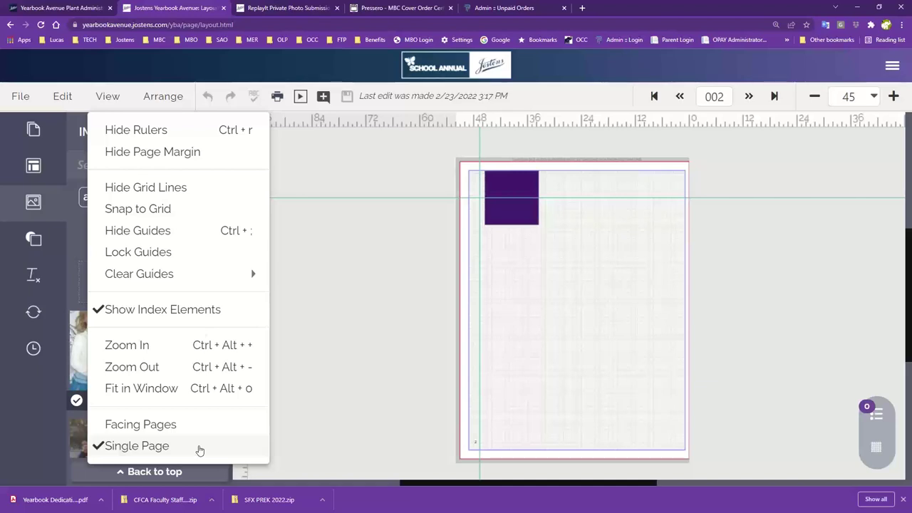
left_click(346, 256)
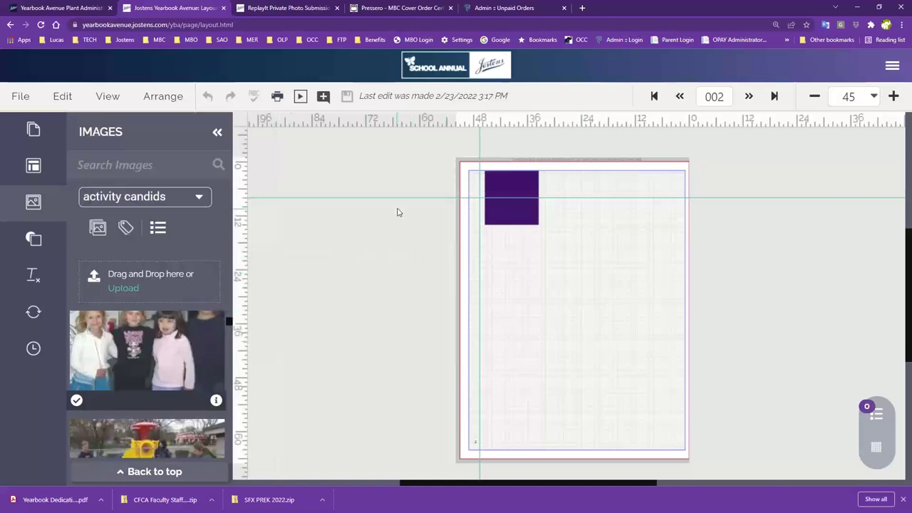
left_click(168, 100)
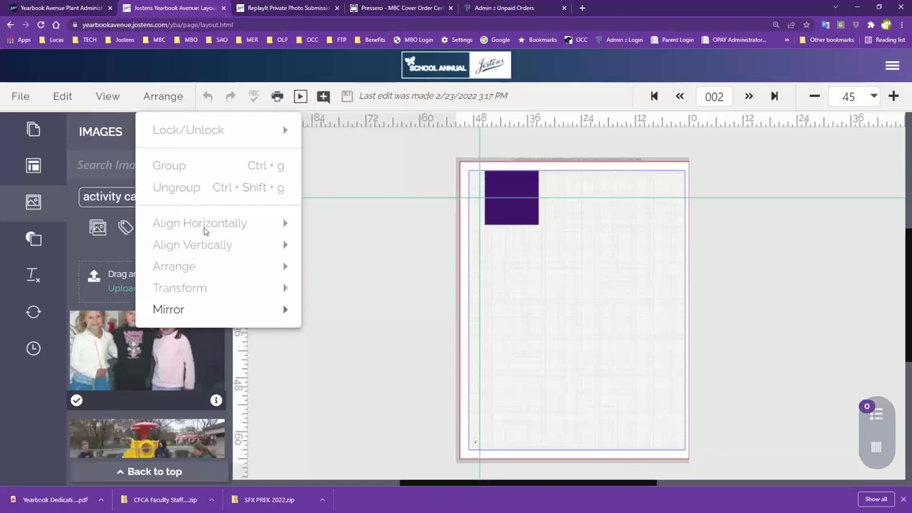
Move the purple square lower on the page and paste two copies of it, forming a staggered column of three squares
left_click(502, 211)
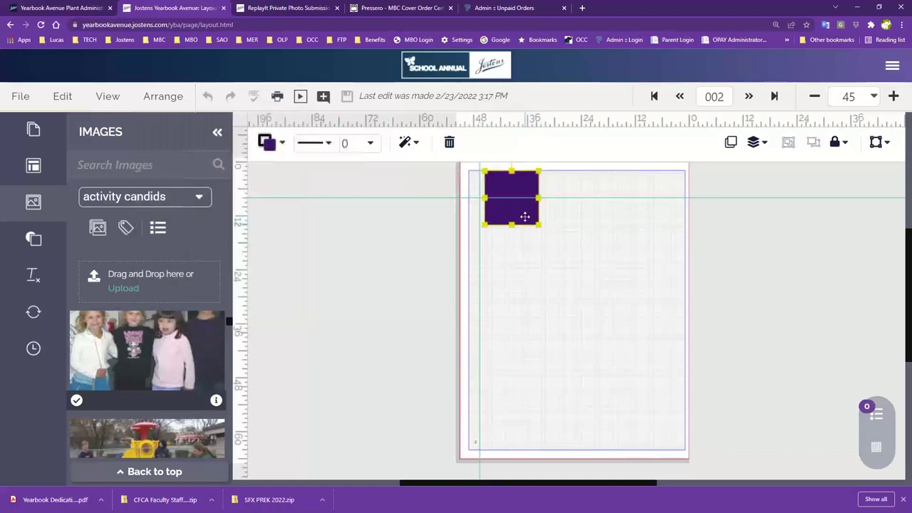
left_click_drag(525, 215, 550, 346)
key("ctrl+c")
key("ctrl+v")
key("ctrl+v")
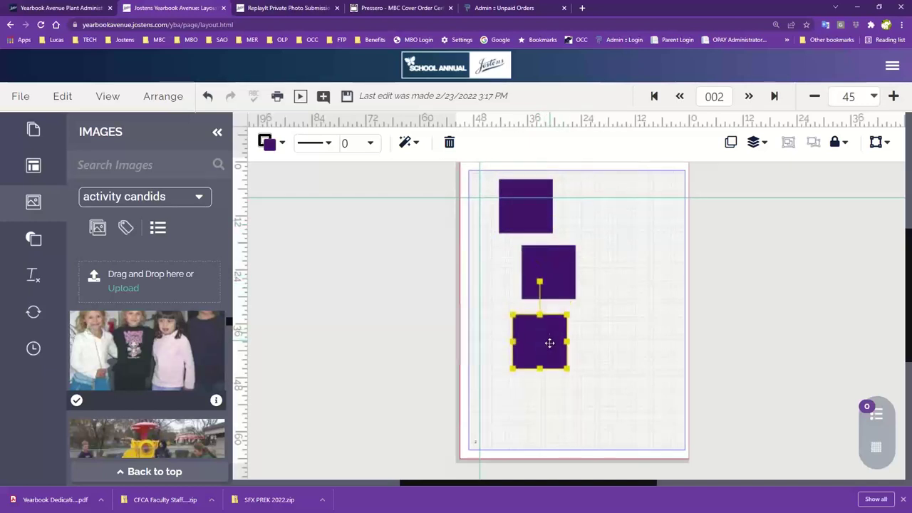
Move the horizontal guide off the page to the ruler and the vertical guide out beyond the page's left edge
left_click(615, 300)
left_click_drag(596, 198, 591, 123)
left_click_drag(478, 180, 406, 187)
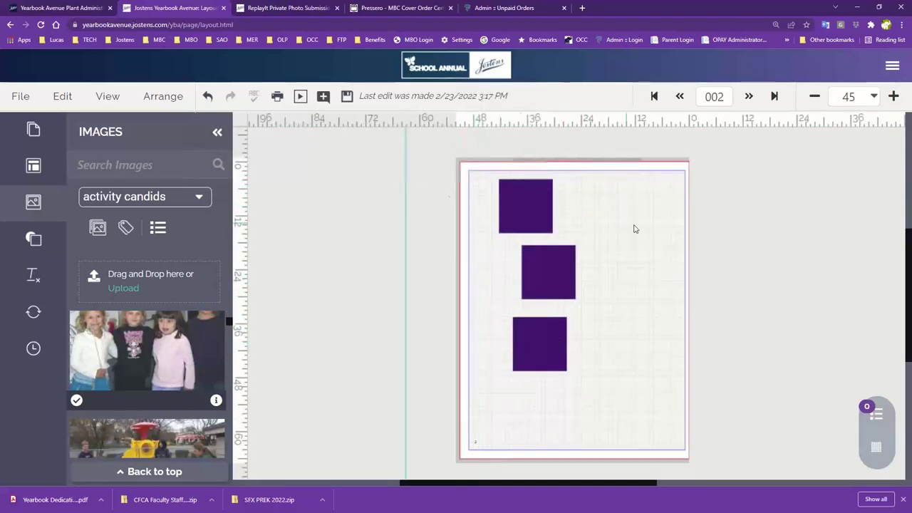
Select all three purple squares and align them horizontally to the left
left_click_drag(576, 192, 554, 344)
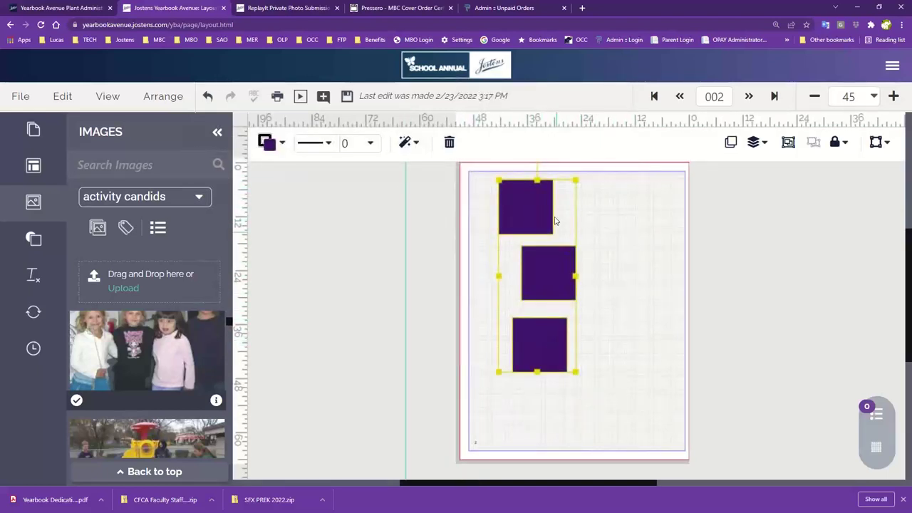
left_click(600, 213)
left_click_drag(568, 196, 529, 324)
left_click(163, 96)
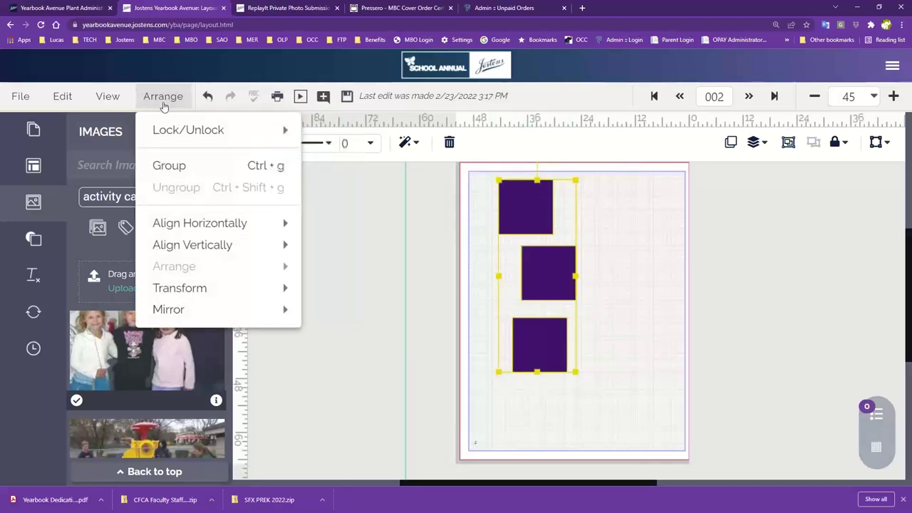
mouse_move(192, 224)
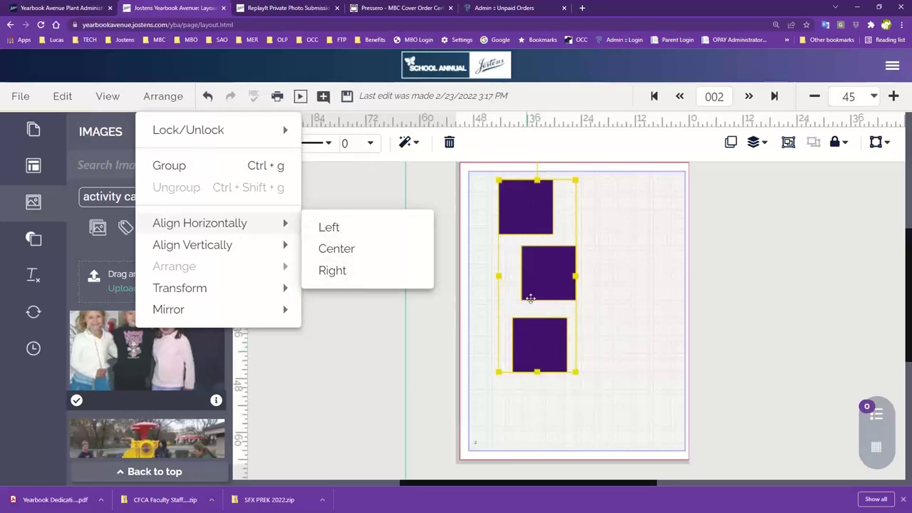
mouse_move(220, 235)
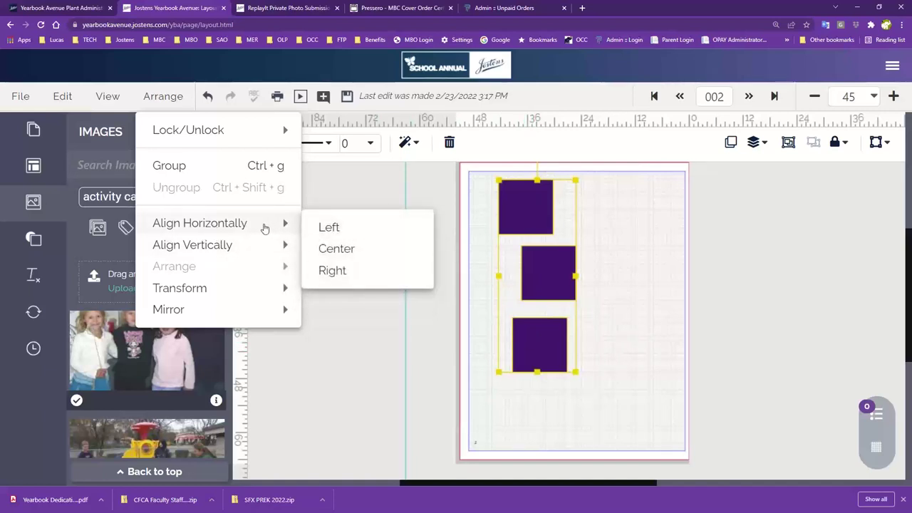
left_click(757, 144)
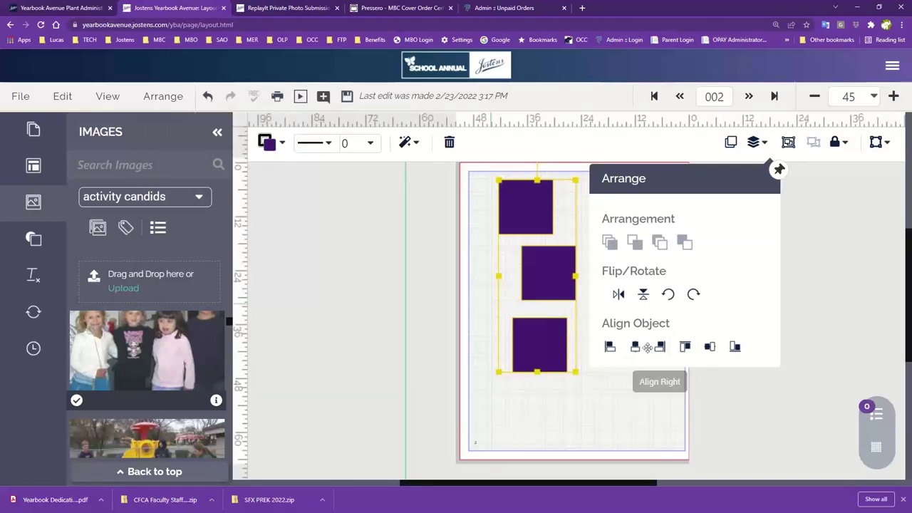
left_click(107, 96)
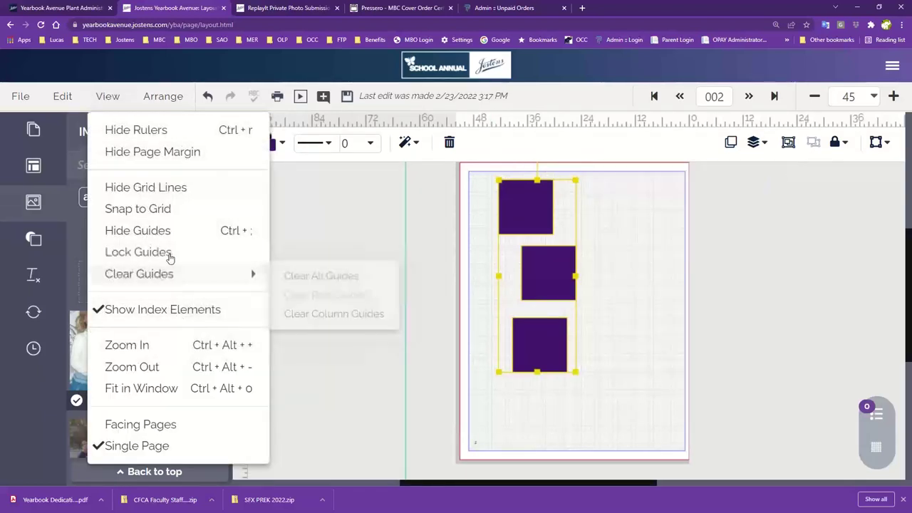
left_click(163, 96)
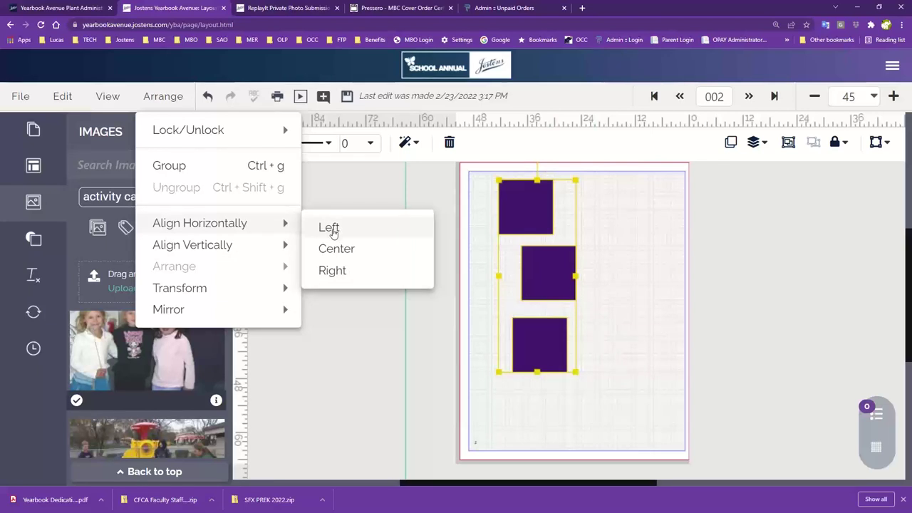
left_click(333, 230)
left_click(624, 280)
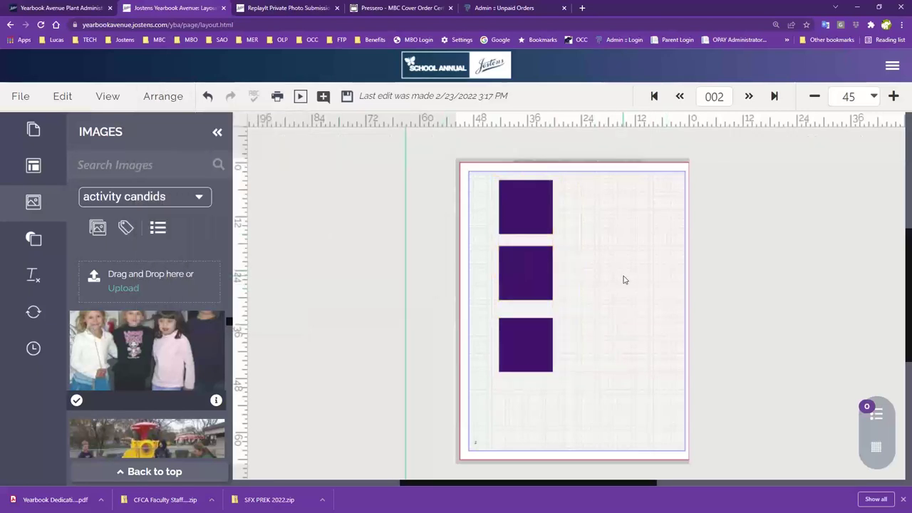
Rearrange the three squares into an uneven row near the page's upper edge and align them vertically to the top
left_click_drag(511, 266, 584, 227)
left_click_drag(527, 336, 654, 215)
left_click(497, 288)
left_click_drag(497, 287, 679, 174)
left_click(143, 104)
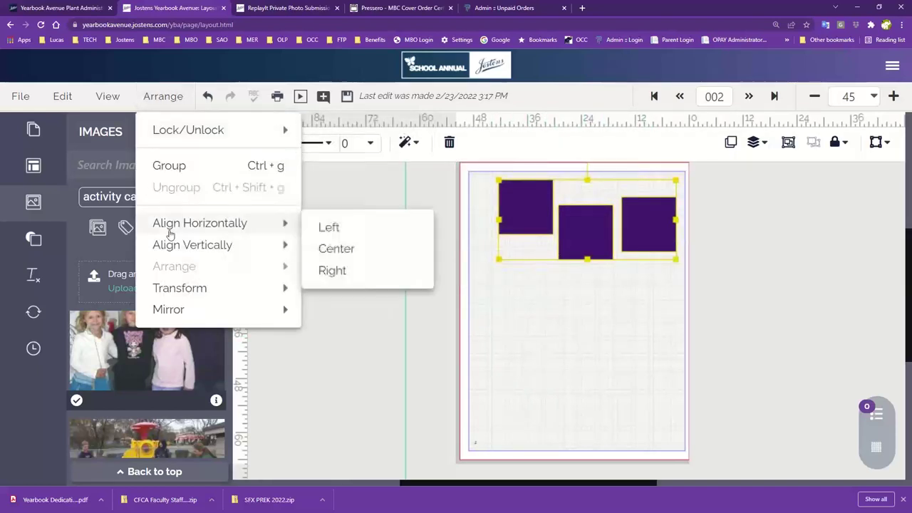
mouse_move(169, 244)
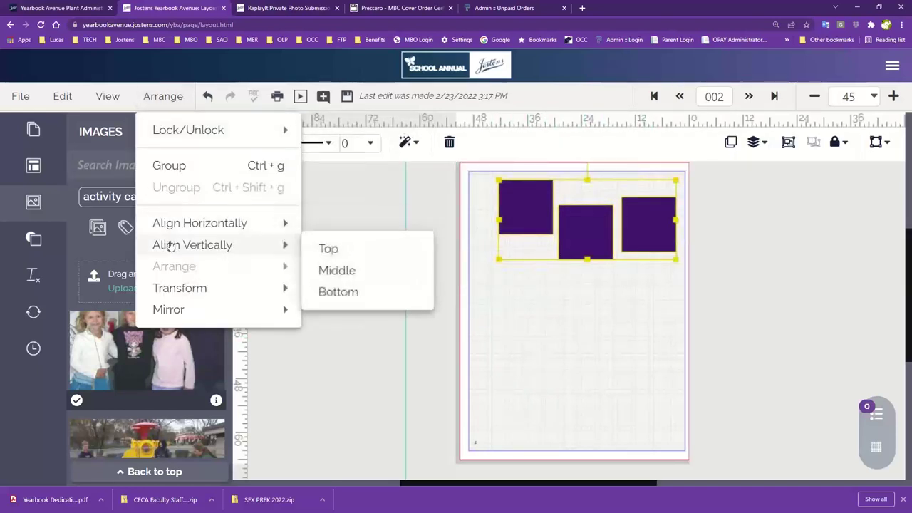
left_click(358, 249)
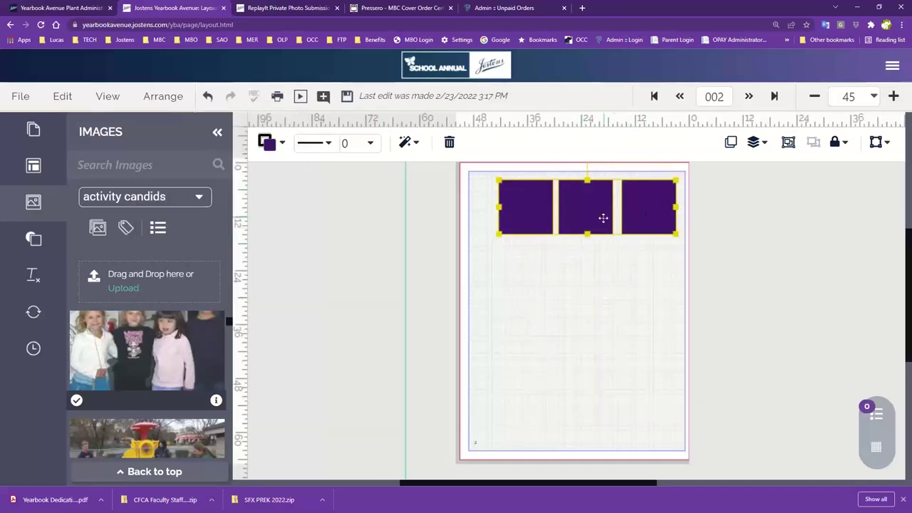
Restagger the row of squares, align all three to the top, and float the Arrange palette beside the page
key("ctrl+z")
left_click(547, 295)
left_click_drag(577, 226, 577, 251)
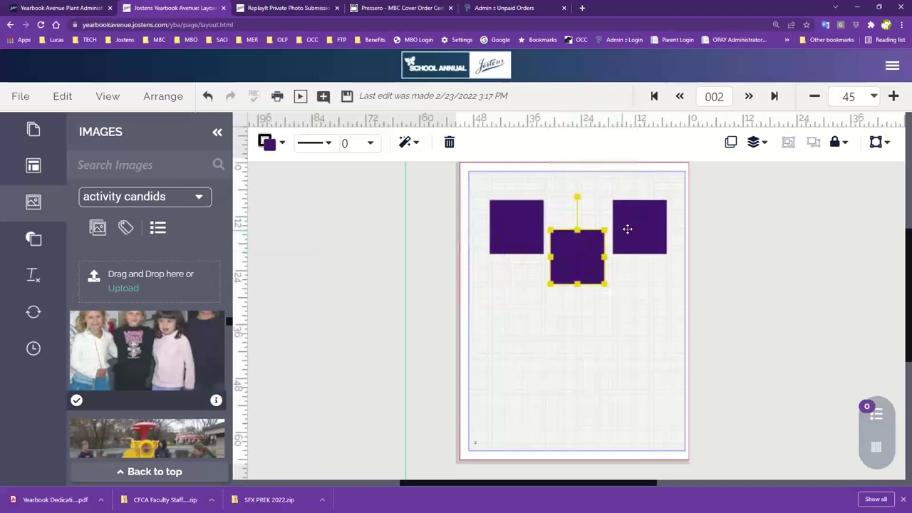
left_click_drag(627, 228, 635, 206)
left_click_drag(525, 305, 648, 211)
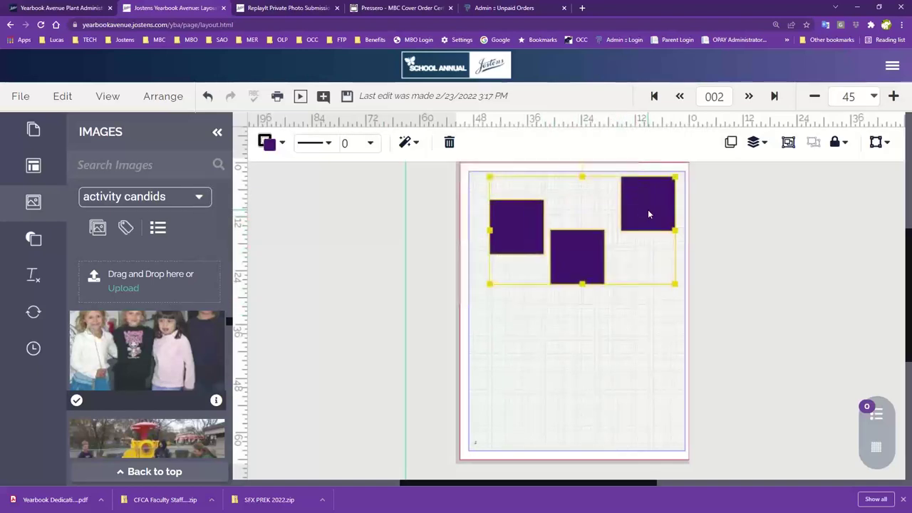
left_click(755, 144)
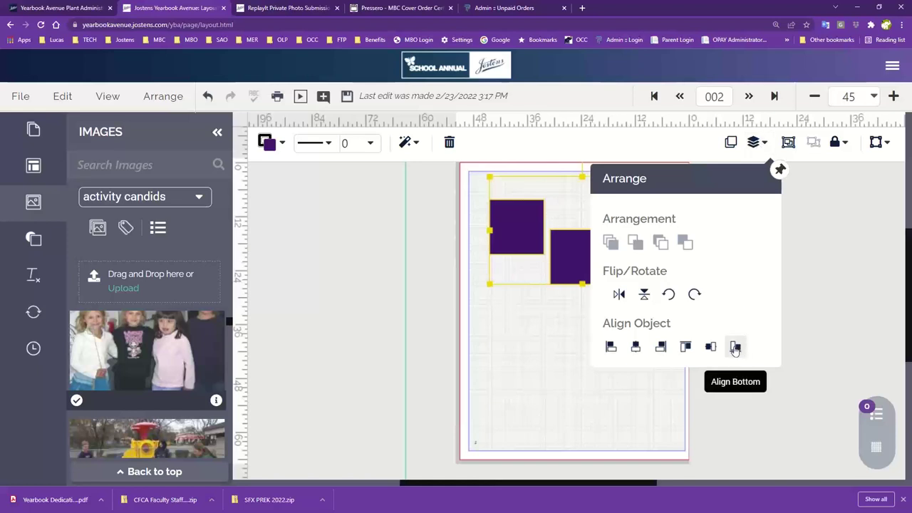
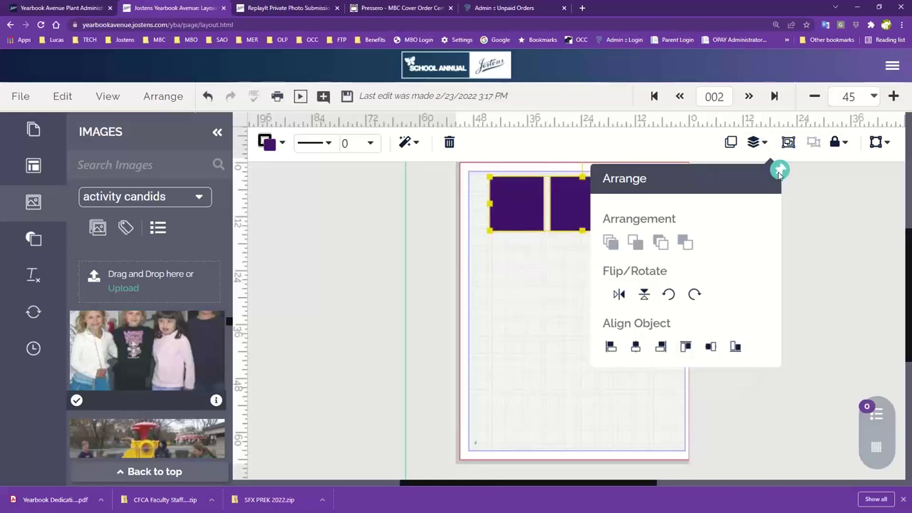
left_click_drag(711, 185, 827, 200)
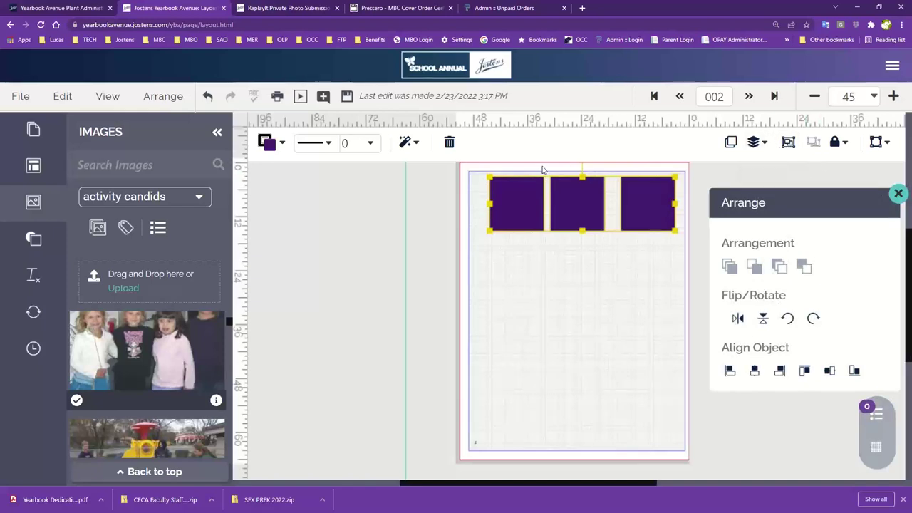
Group the three aligned squares and move the group slightly down the page
left_click(163, 96)
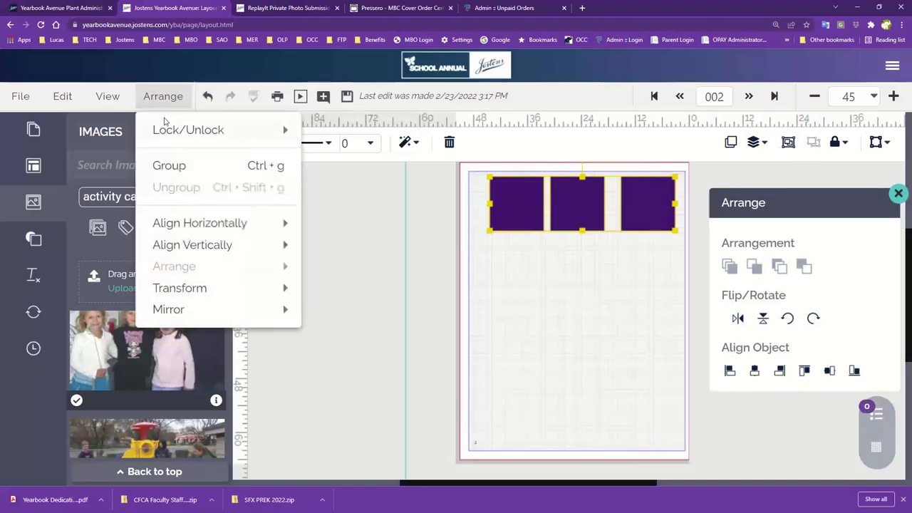
left_click(171, 166)
left_click_drag(573, 206, 568, 225)
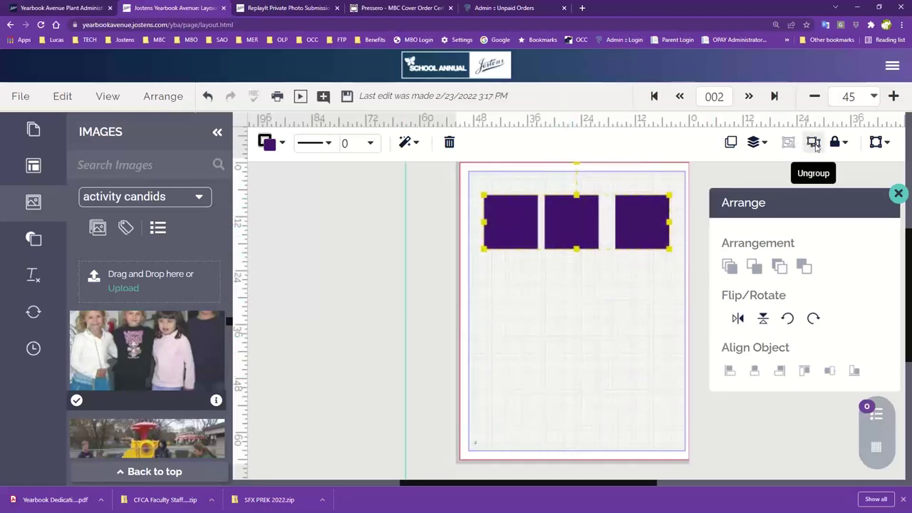
Ungroup the squares, close the floating Arrange palette, and move only the middle square slightly lower than its neighbours
left_click(813, 144)
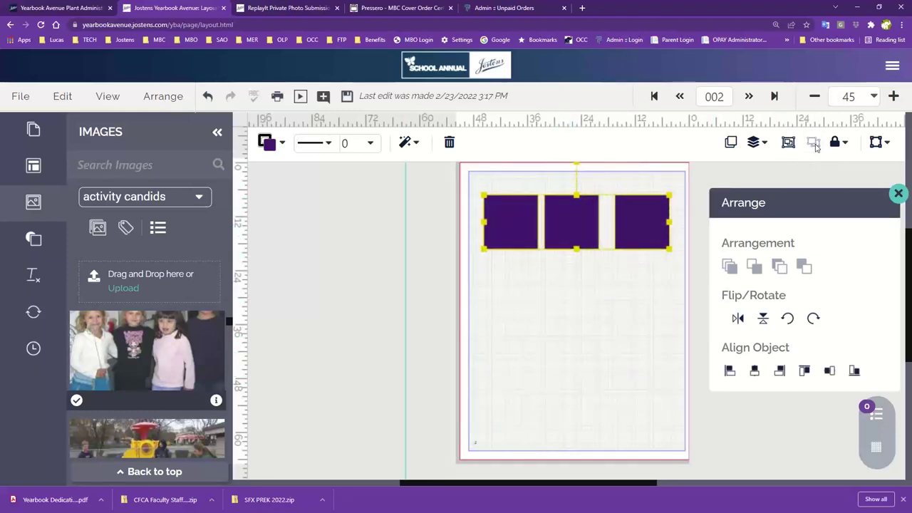
left_click(898, 193)
mouse_move(574, 246)
left_mouse_down()
mouse_move(572, 262)
mouse_move(592, 230)
mouse_move(574, 236)
left_mouse_up()
left_click(655, 288)
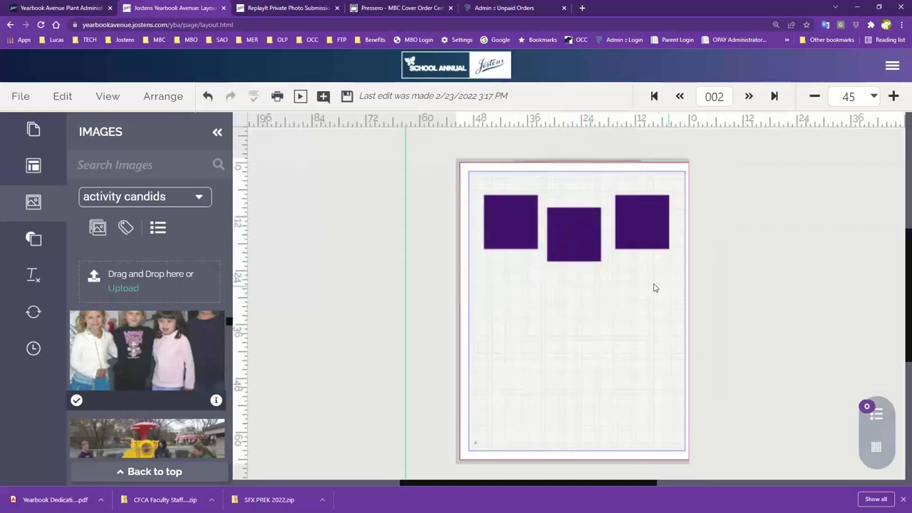
Move the middle square so it overlaps the left one and fill it with the Classic pale yellow
left_click(163, 97)
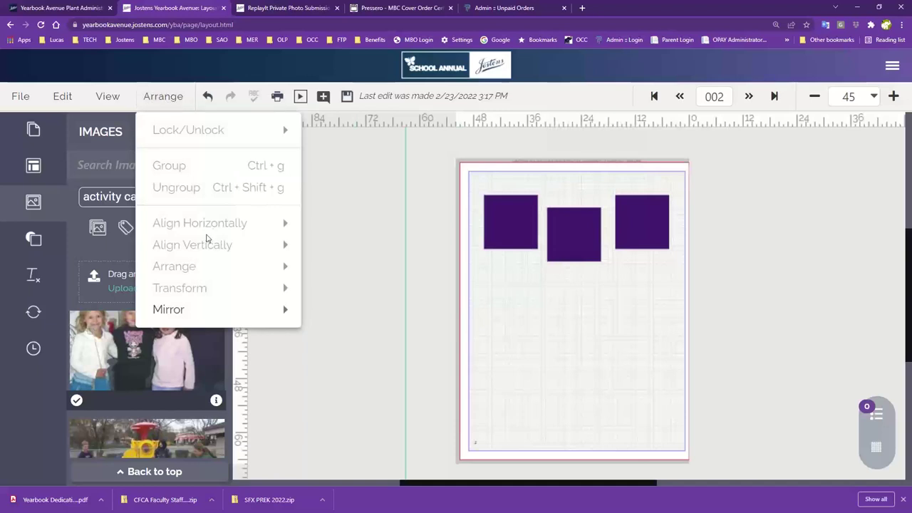
left_click(539, 346)
left_click_drag(575, 259, 551, 265)
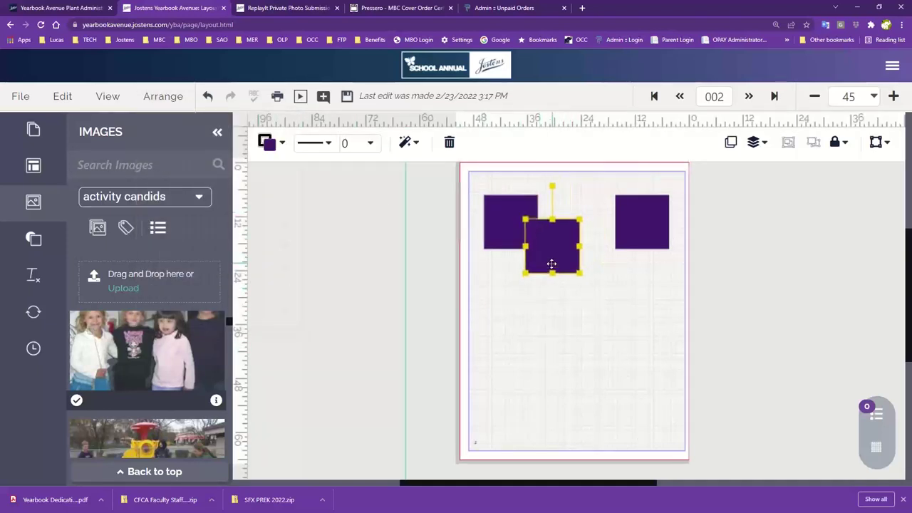
left_click(268, 143)
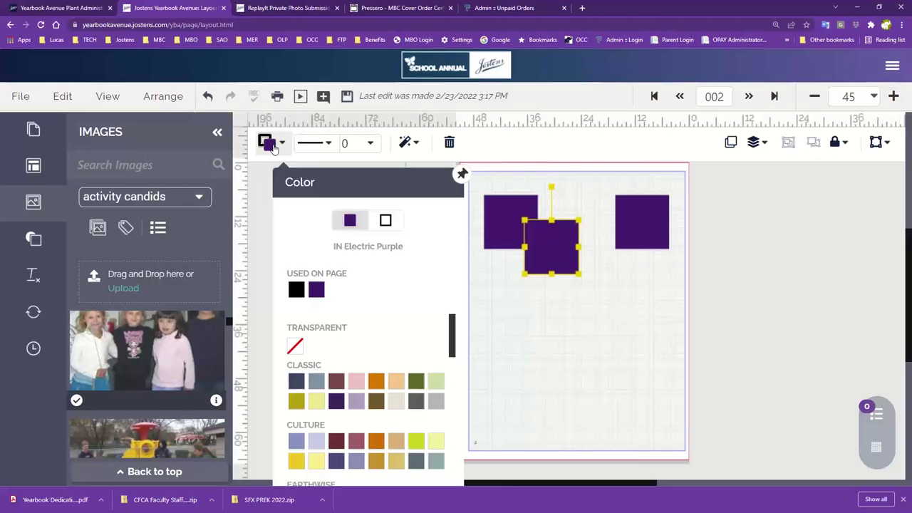
left_click(316, 401)
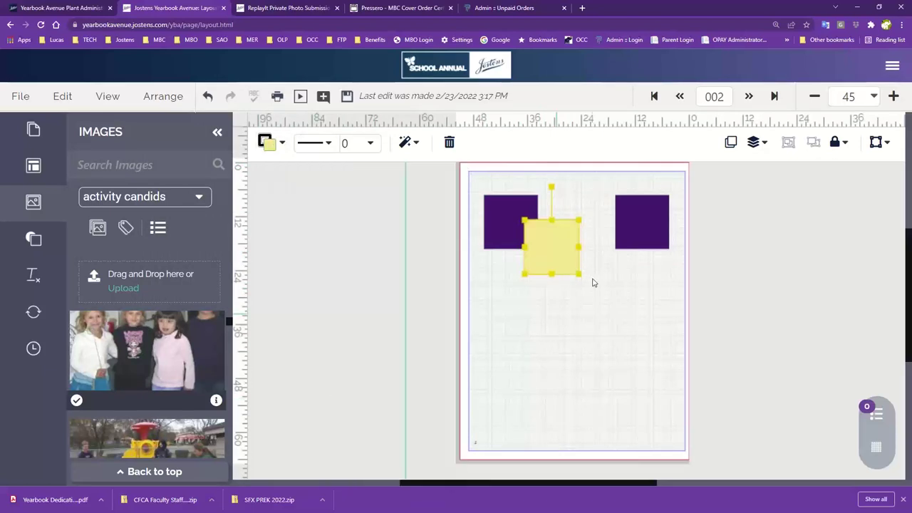
Fill the right purple square with the Classic olive green and move it to overlap the yellow square
left_click(631, 206)
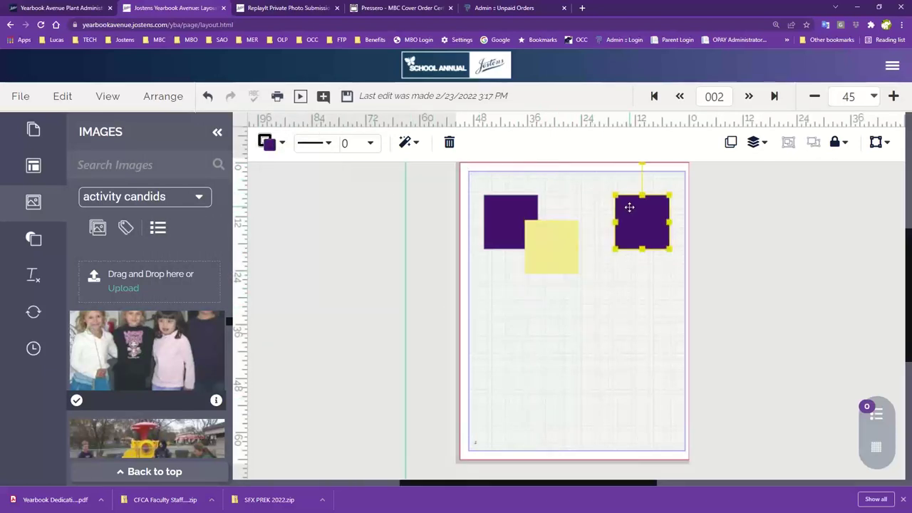
left_click(266, 143)
left_click(409, 387)
left_click_drag(654, 238, 600, 250)
left_click(637, 321)
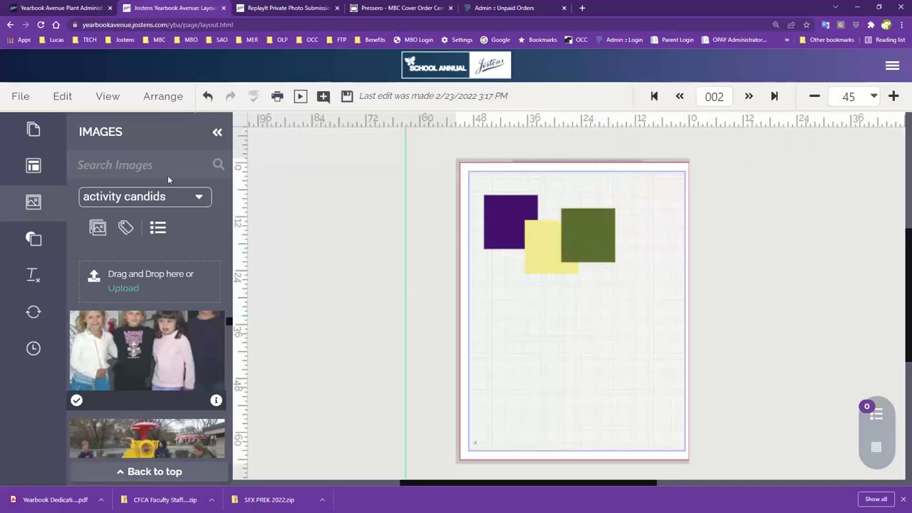
Examine the stacking options available for the purple square, including Bring to Front
left_click(163, 96)
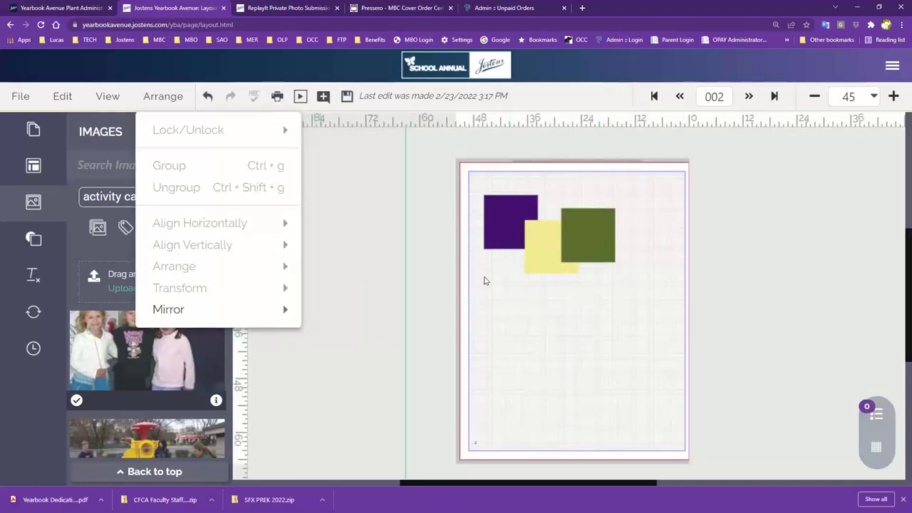
left_click(497, 228)
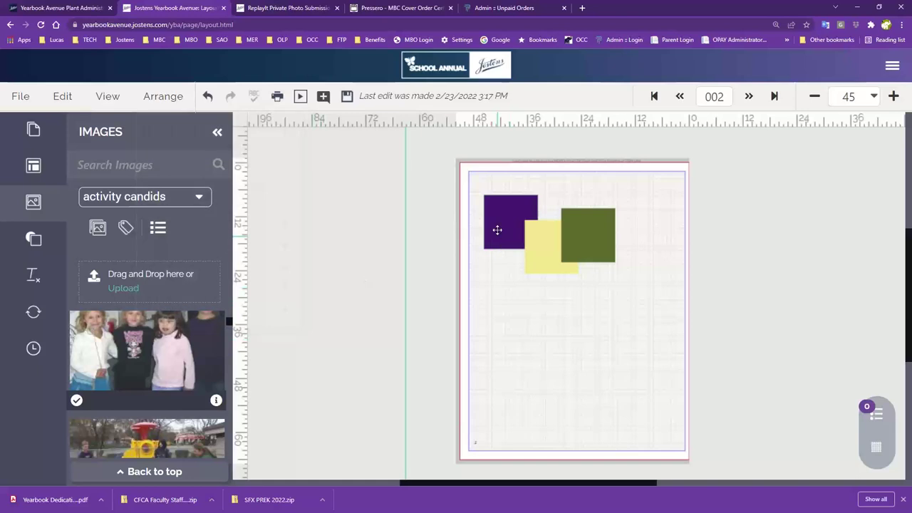
left_click(163, 97)
mouse_move(198, 272)
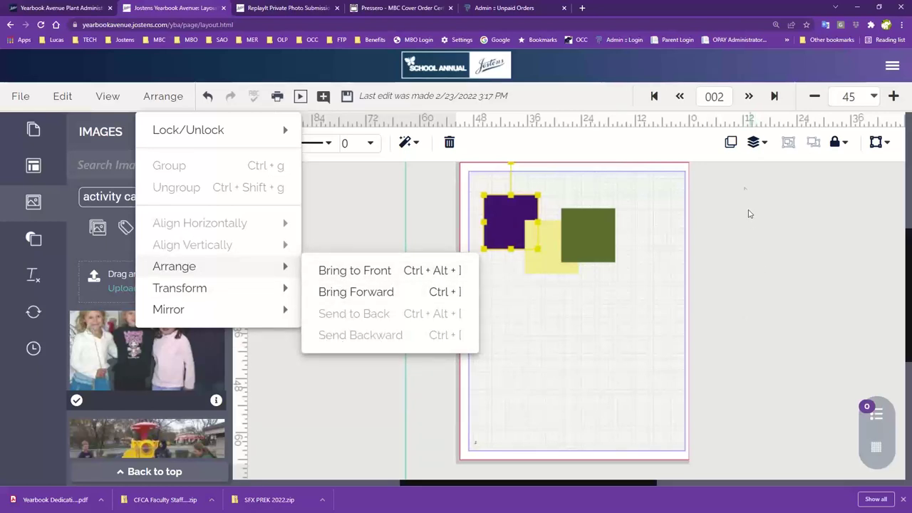
left_click(755, 144)
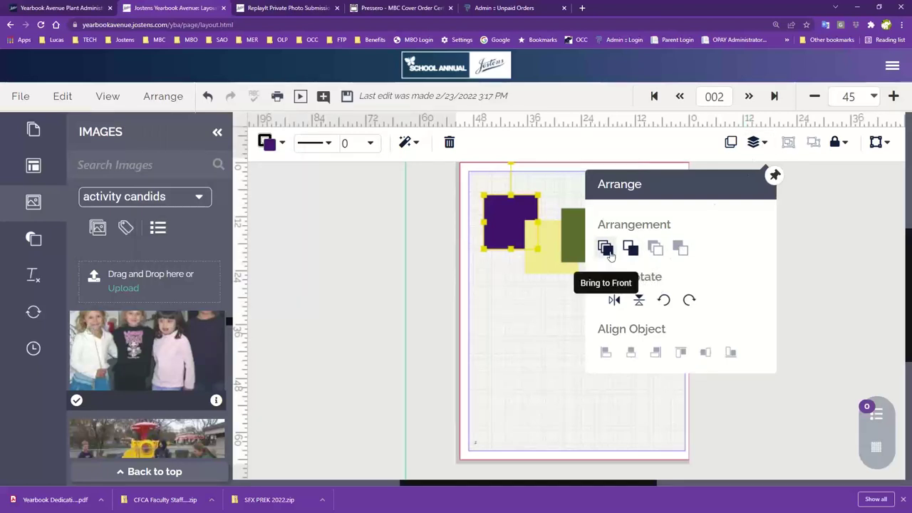
left_click(509, 340)
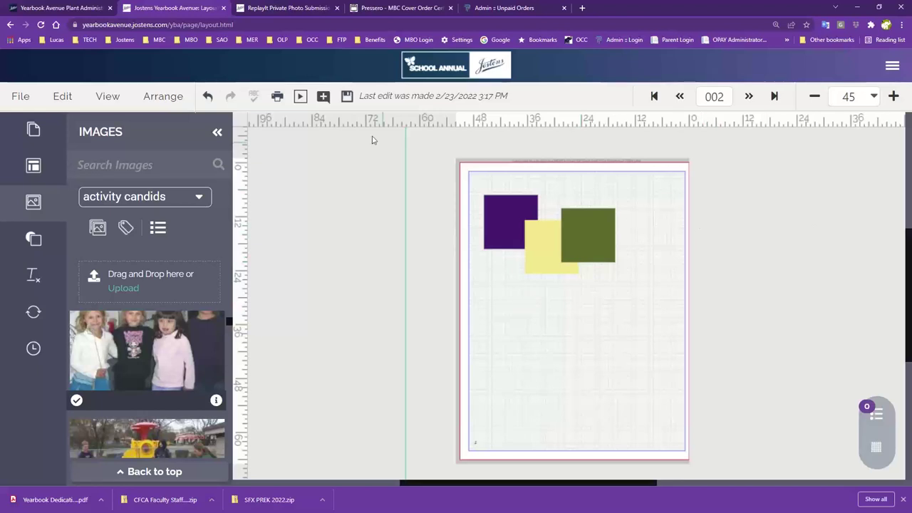
Switch the layout view from a single page to facing pages
left_click(108, 95)
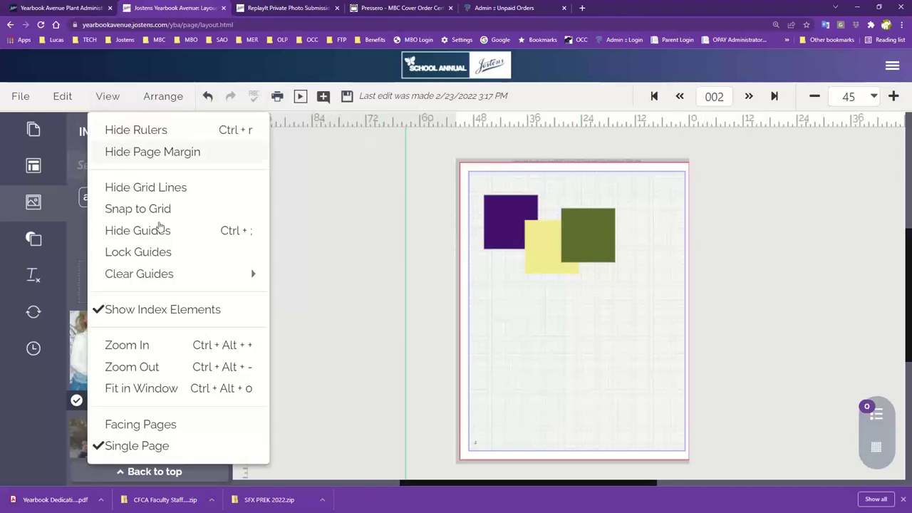
left_click(142, 424)
left_click(393, 311)
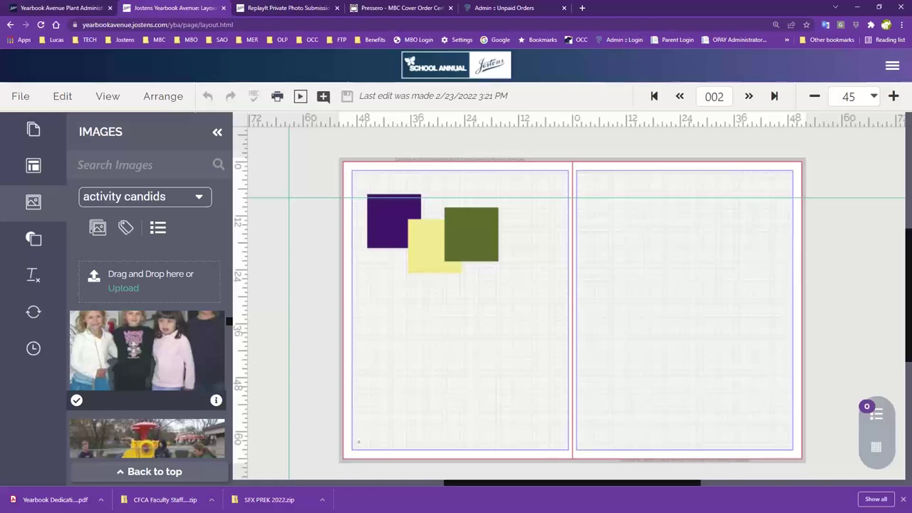
Reposition the olive green square slightly higher on the left page, overlapping the yellow square's upper right corner
left_click_drag(492, 258, 490, 225)
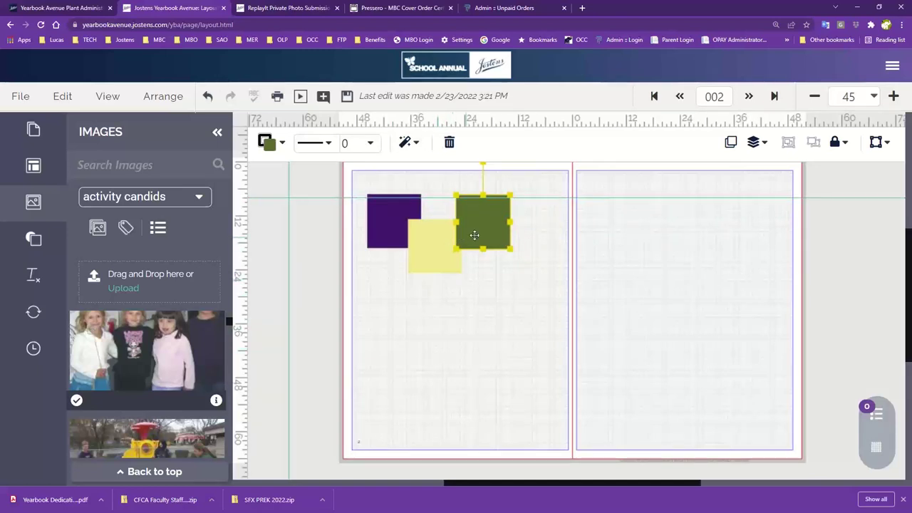
left_click_drag(475, 236, 487, 252)
scroll(518, 263, "up", 2)
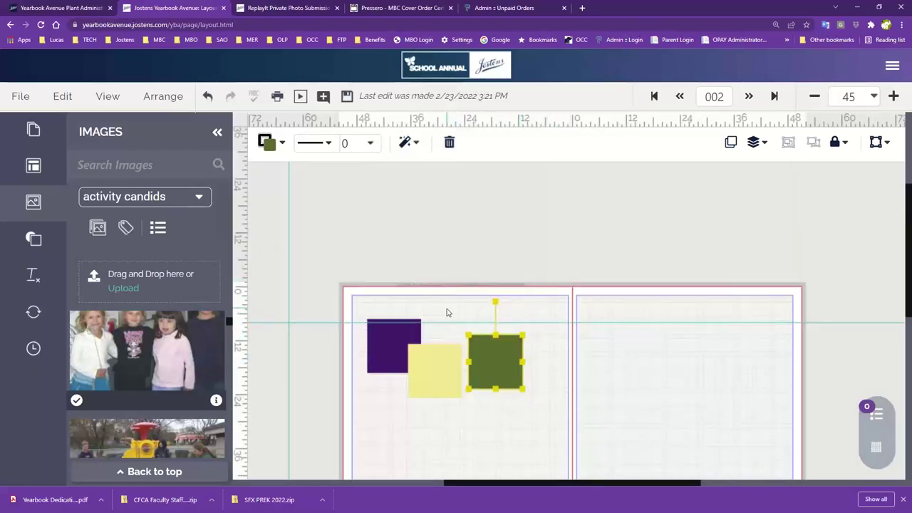
scroll(575, 334, "down", 1)
scroll(574, 334, "down", 2)
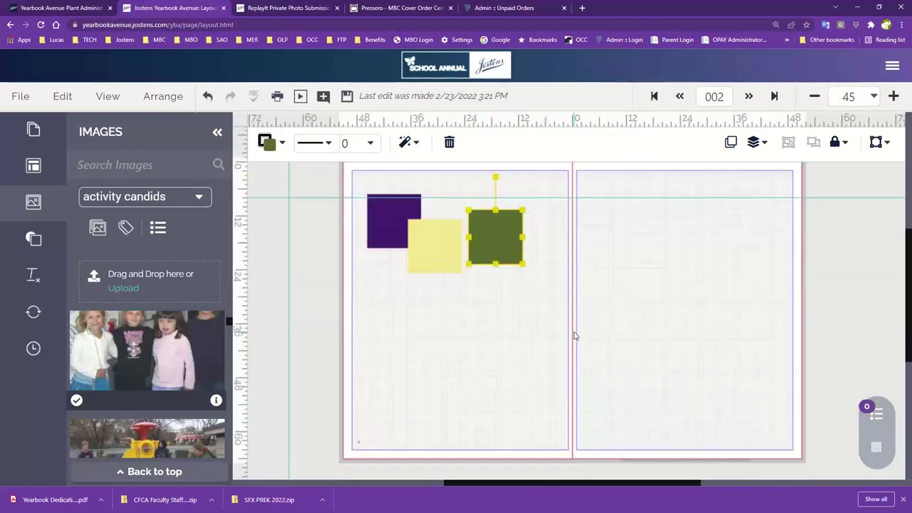
left_click(491, 331)
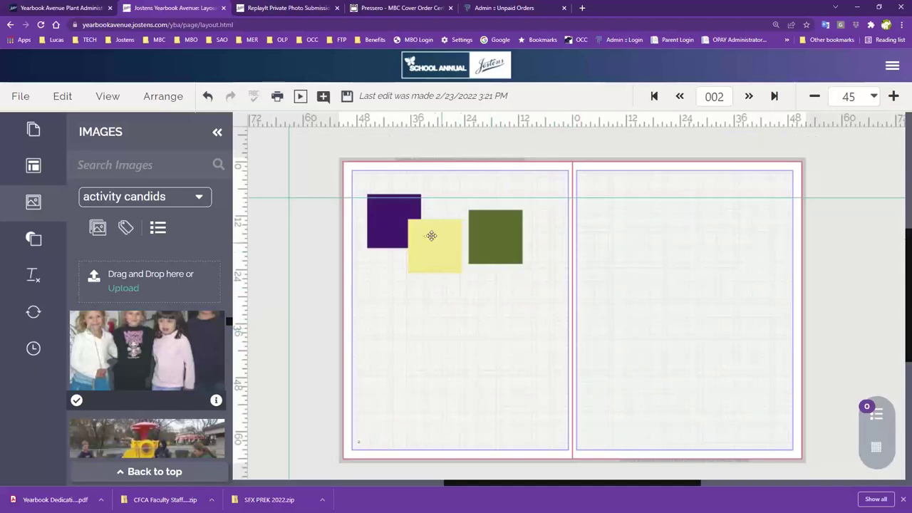
left_click_drag(486, 235, 461, 223)
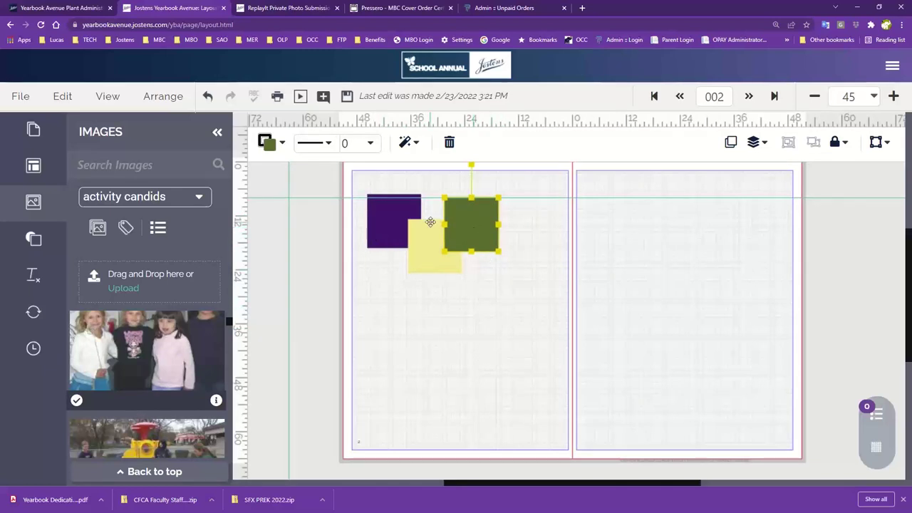
Send the olive green square to the back, behind the yellow square
left_click(754, 141)
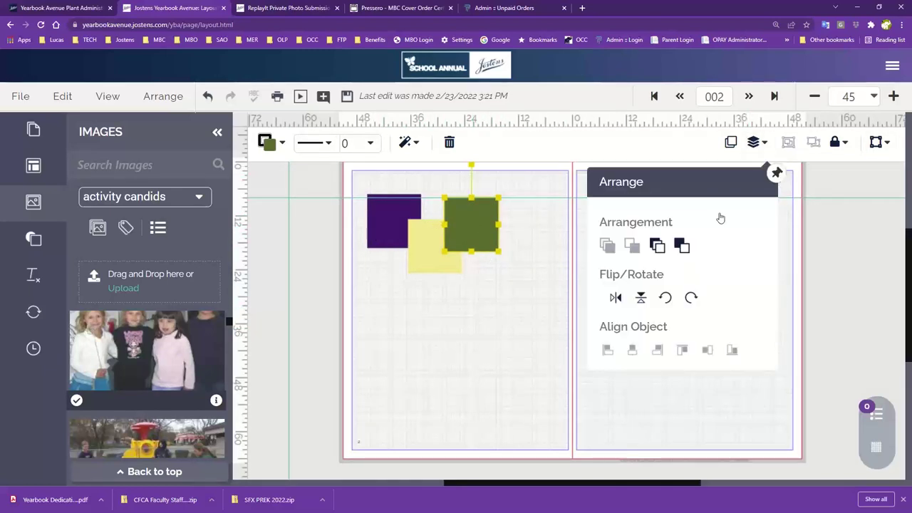
left_click(658, 251)
left_click(657, 247)
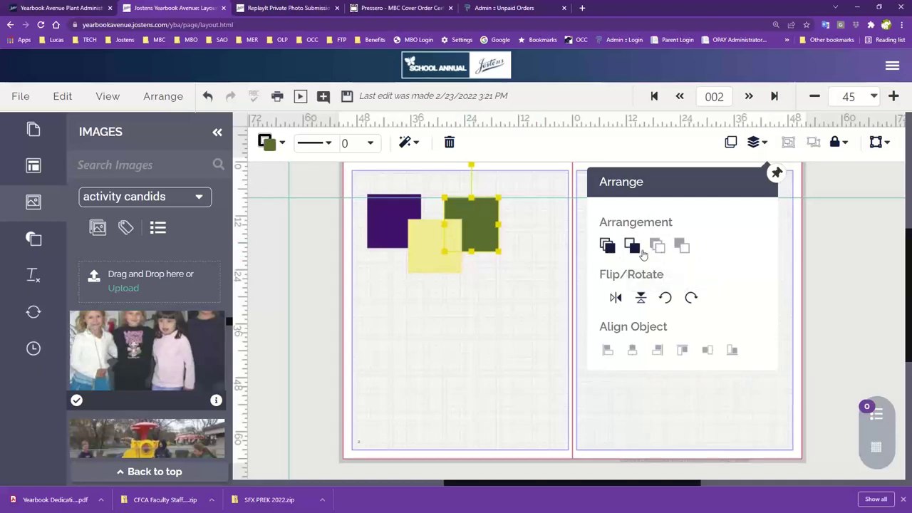
Bring the purple square to the front, above the yellow square, and save the layout
left_click(391, 228)
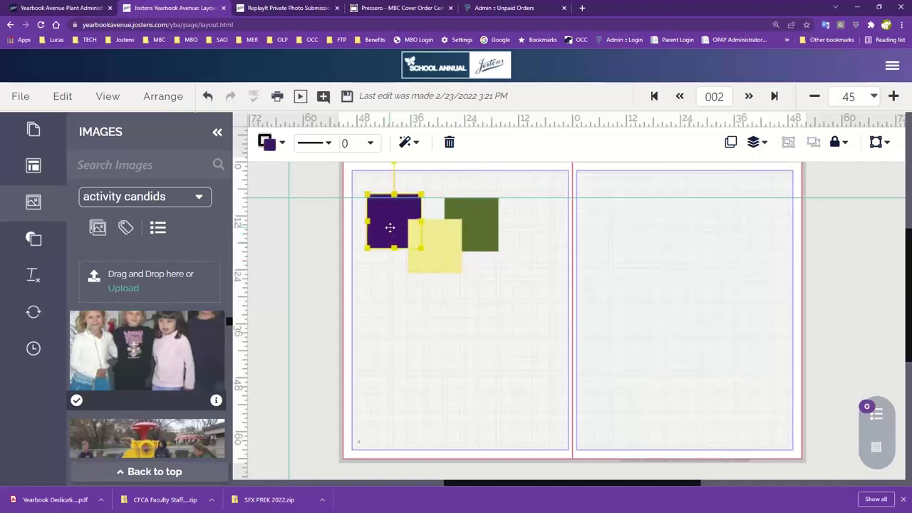
left_click(753, 142)
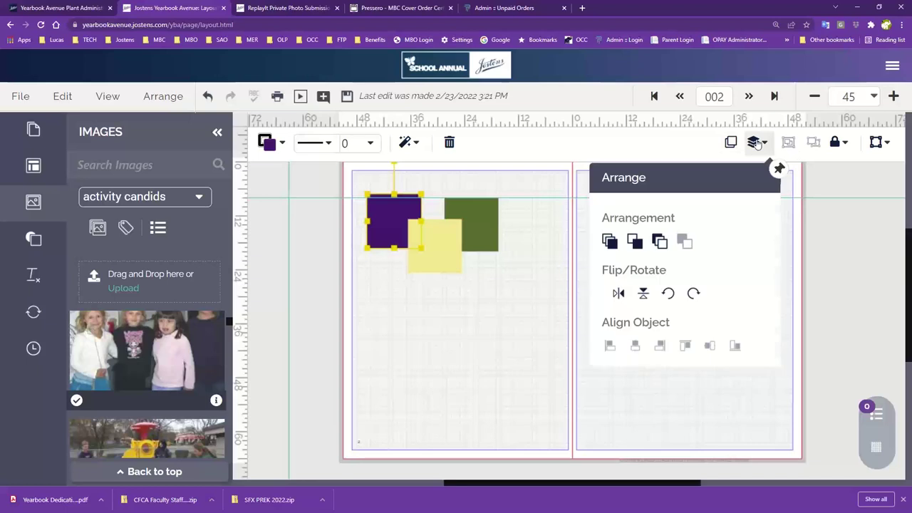
left_click(610, 241)
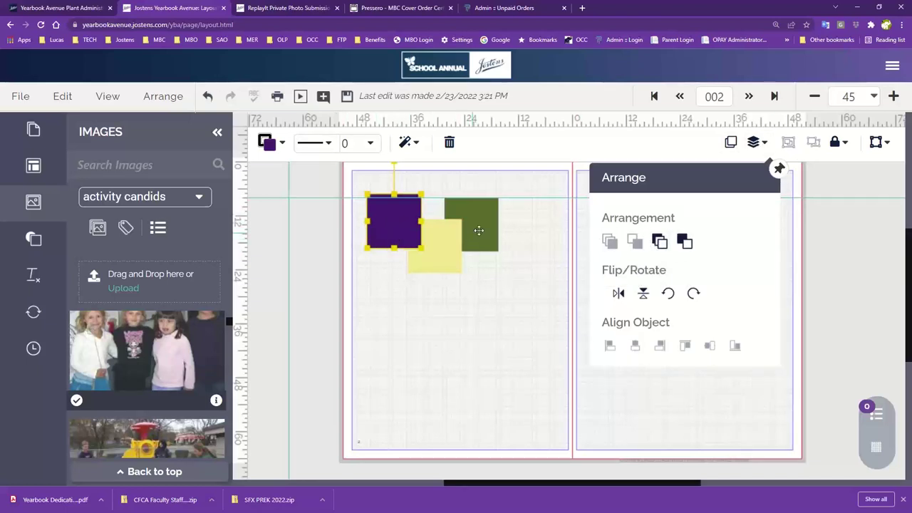
left_click(497, 290)
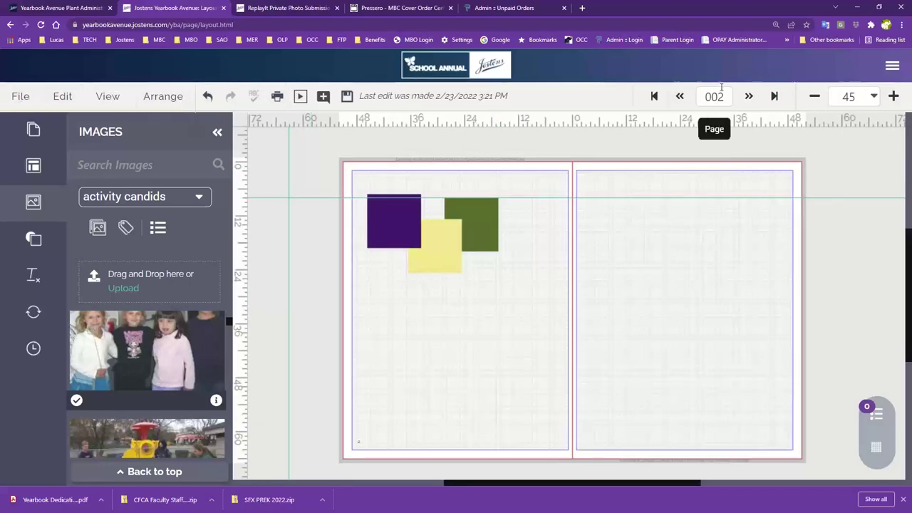
left_click(346, 97)
left_click(556, 199)
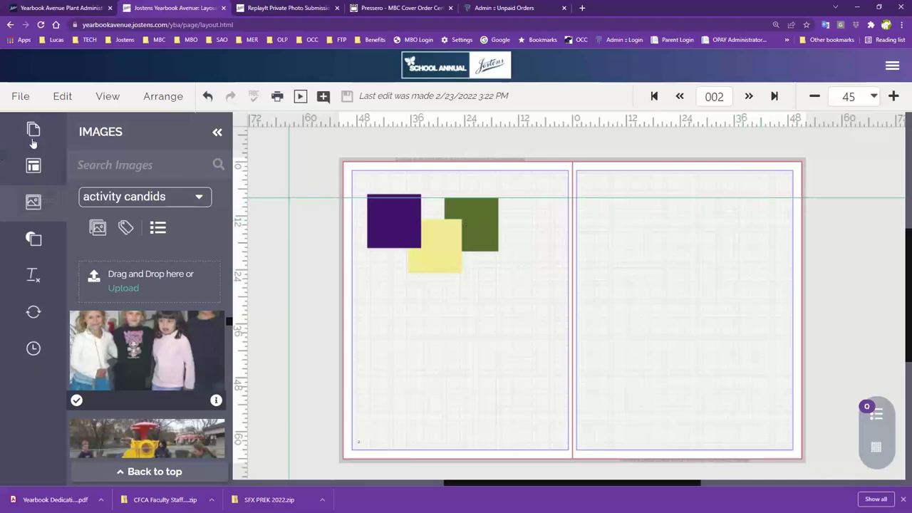
Show the yearbook's page thumbnails and reduce the browser zoom to one level below 100%
left_click(34, 131)
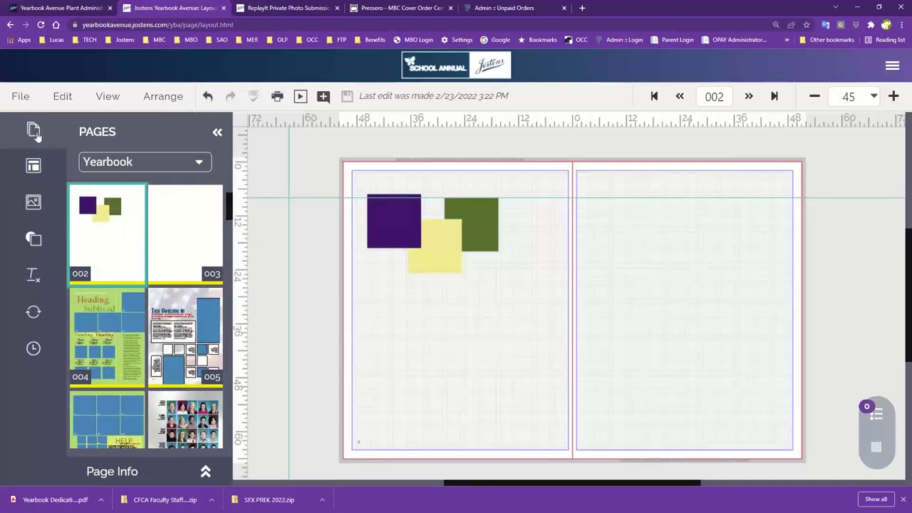
scroll(147, 254, "up", 2)
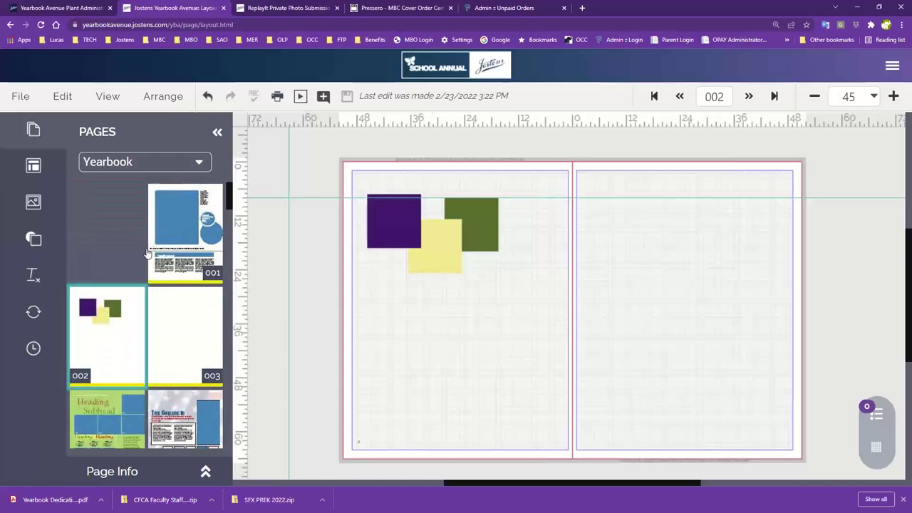
left_click(902, 25)
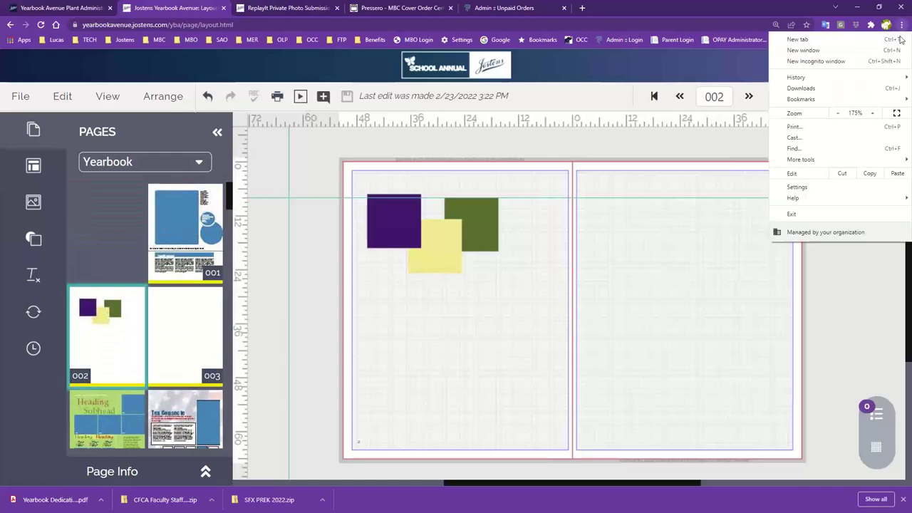
left_click(838, 113)
left_click(838, 113)
left_click(838, 113)
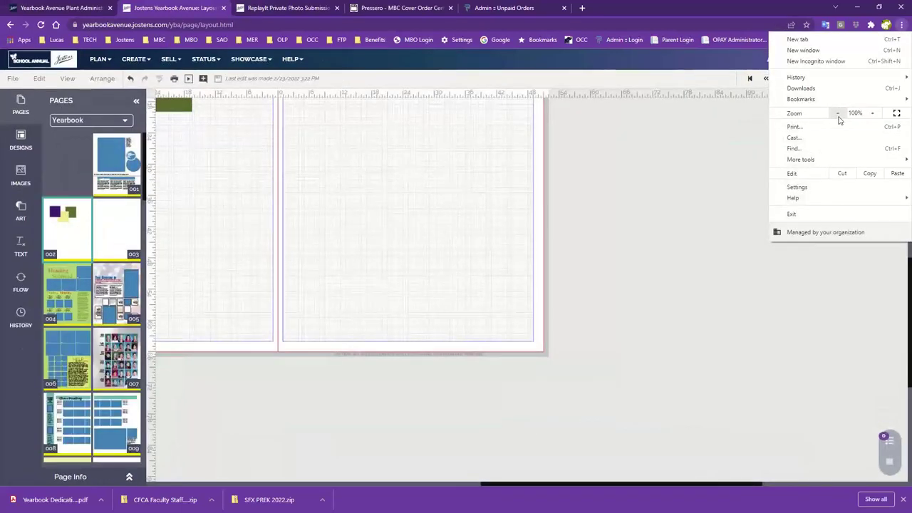
left_click(838, 113)
left_click(380, 246)
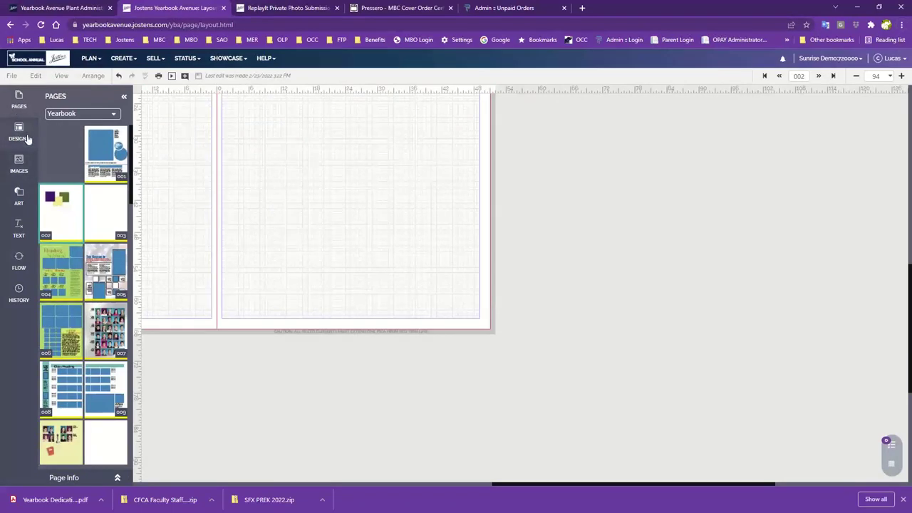
Bring the whole spread into view in the workspace and look through the yearbook's page thumbnails
left_click_drag(569, 485, 433, 489)
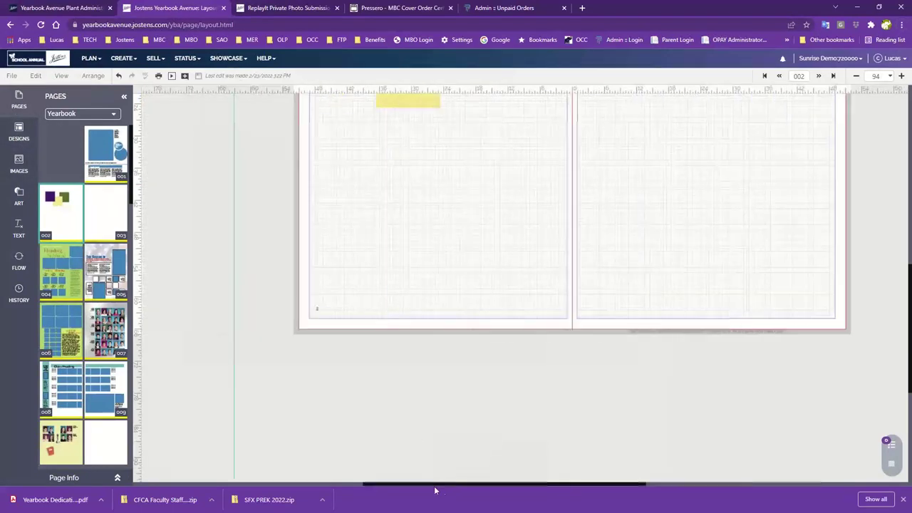
scroll(73, 305, "down", 3)
scroll(74, 305, "down", 2)
scroll(73, 304, "up", 4)
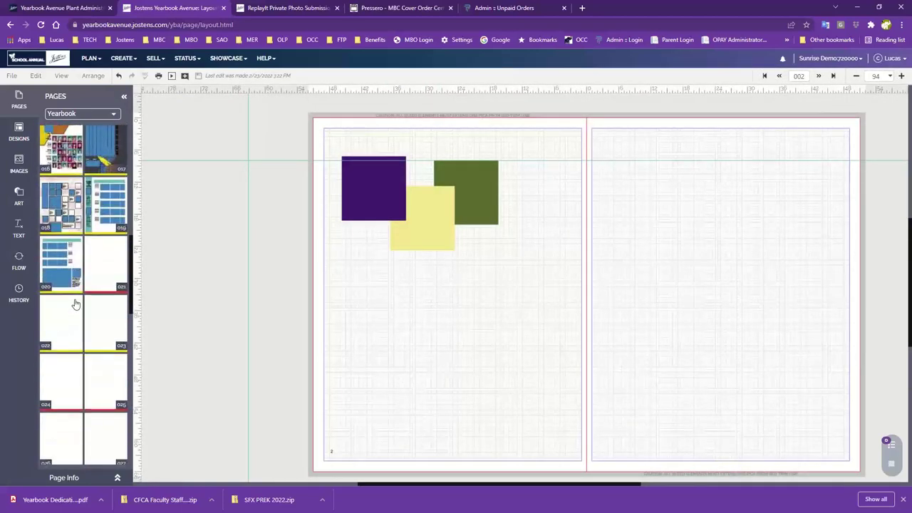
Show the page designs in the Candids category of the Page Surfer collection
left_click(16, 135)
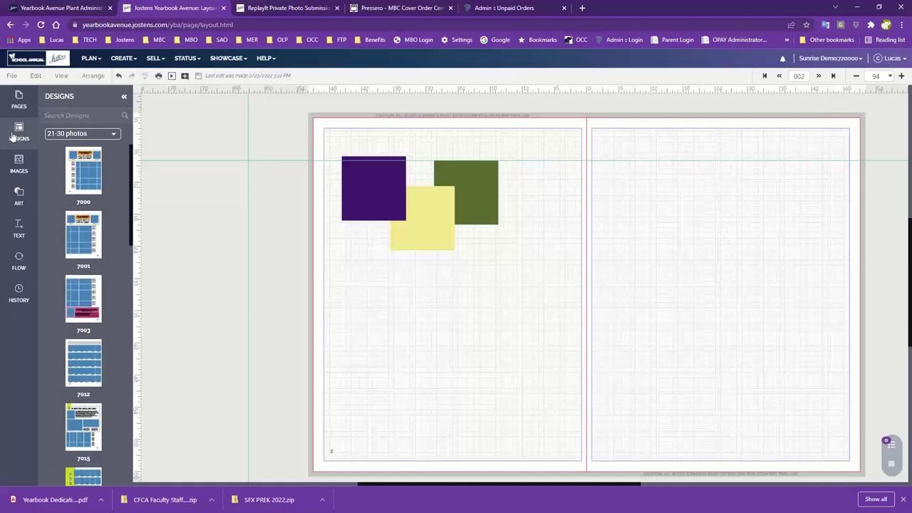
left_click(61, 134)
scroll(74, 196, "up", 5)
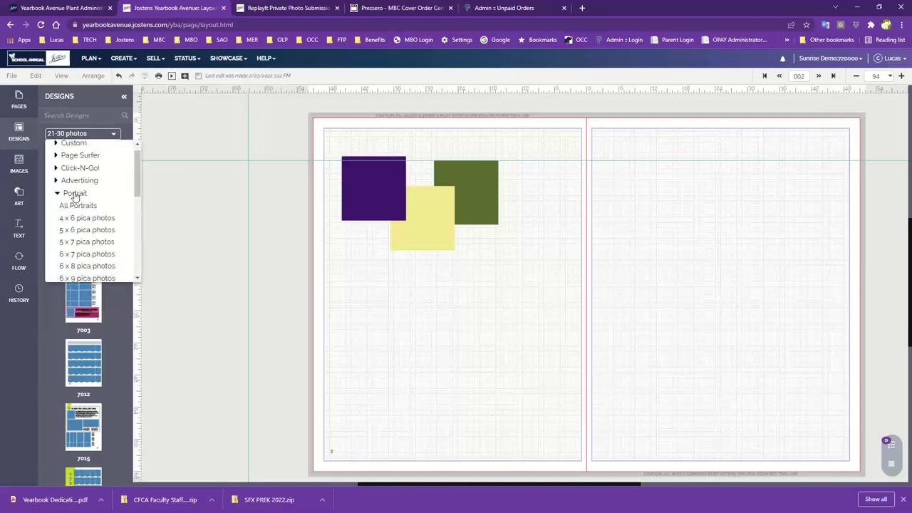
scroll(75, 197, "up", 1)
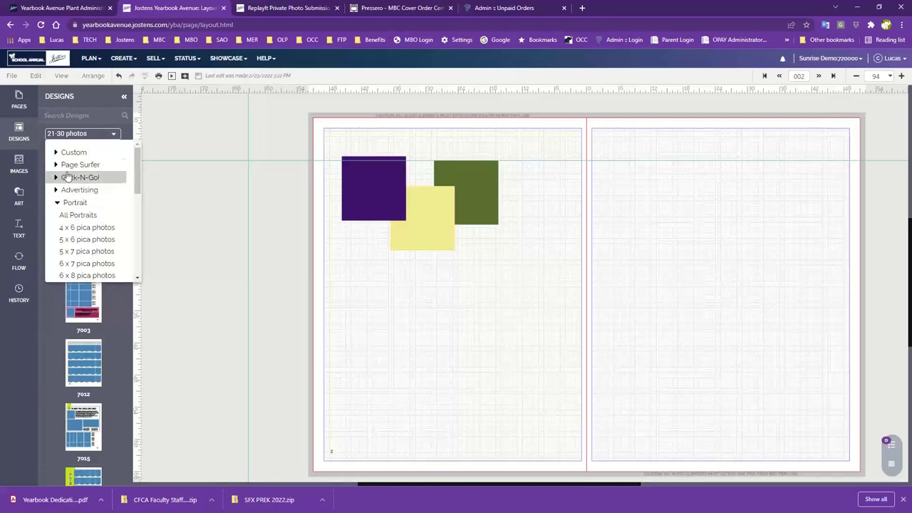
left_click(68, 166)
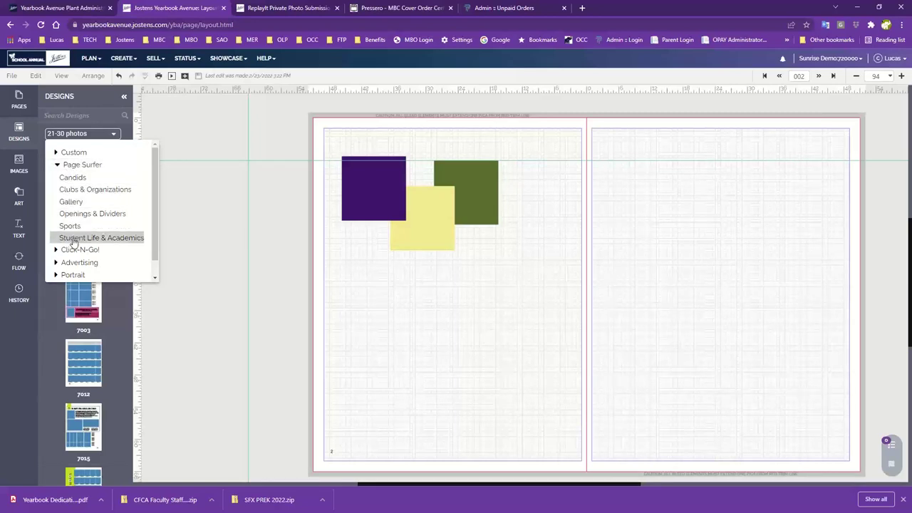
left_click(68, 180)
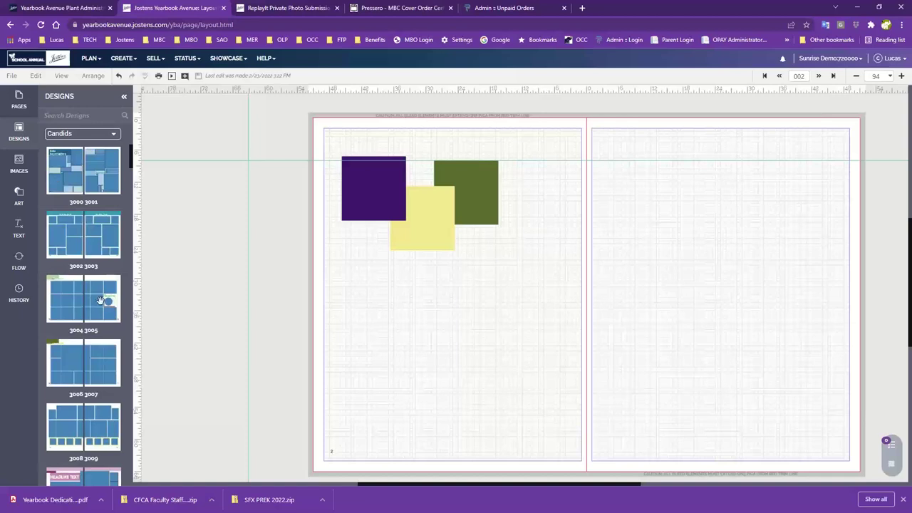
Apply the left-page design 3020 to page 002 without retaining the existing content
scroll(101, 300, "down", 3)
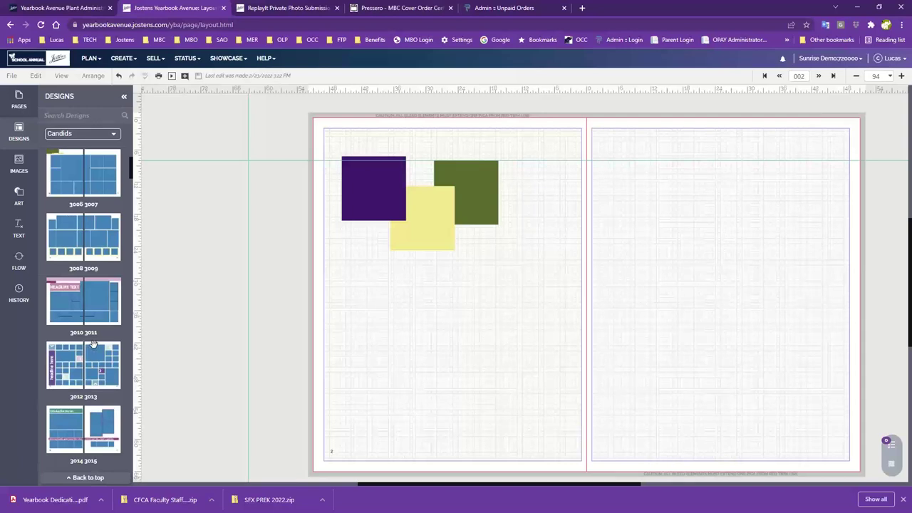
scroll(93, 344, "down", 3)
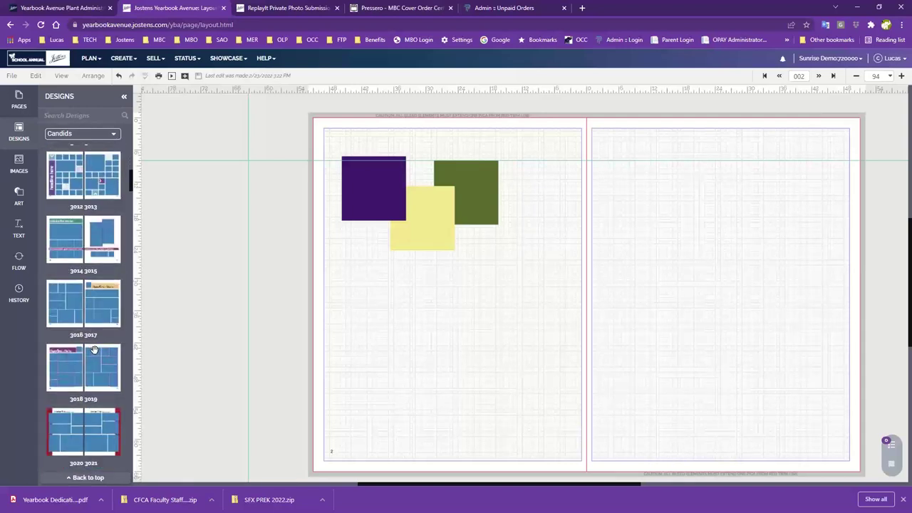
scroll(94, 350, "down", 2)
left_click_drag(63, 333, 399, 265)
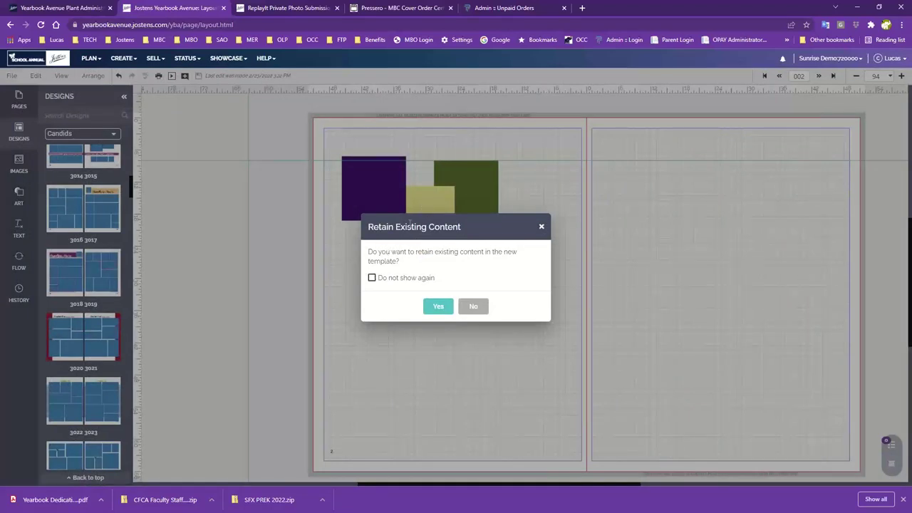
left_click(473, 306)
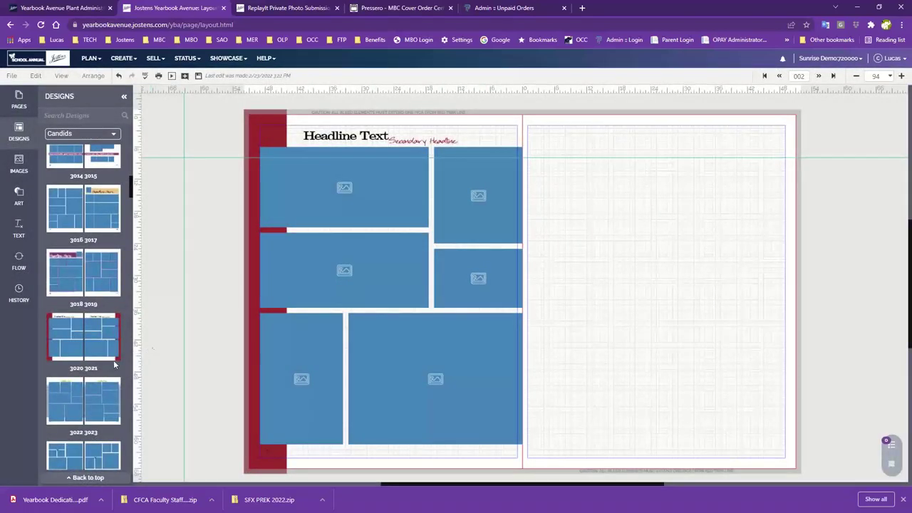
Apply right-page design 3021 to page 003 and left-page design 3024 to page 002, without retaining the existing content
left_click_drag(98, 331, 617, 286)
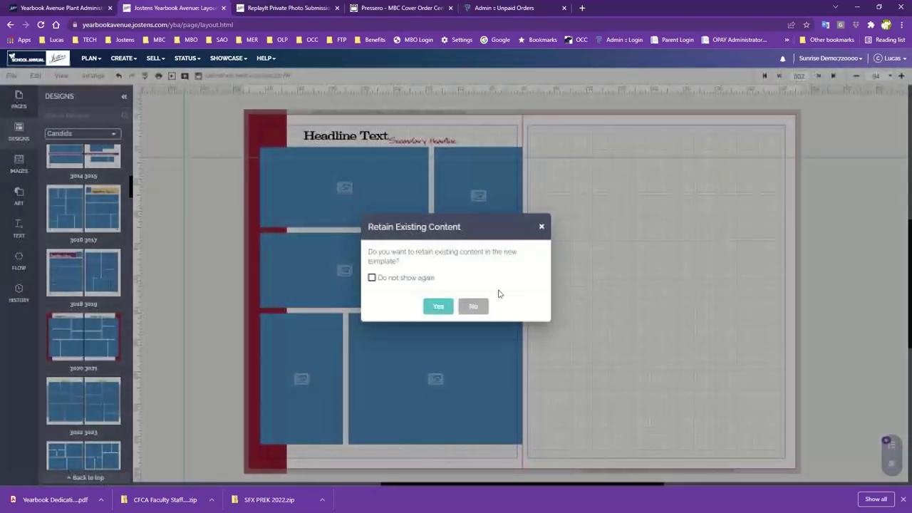
left_click(473, 306)
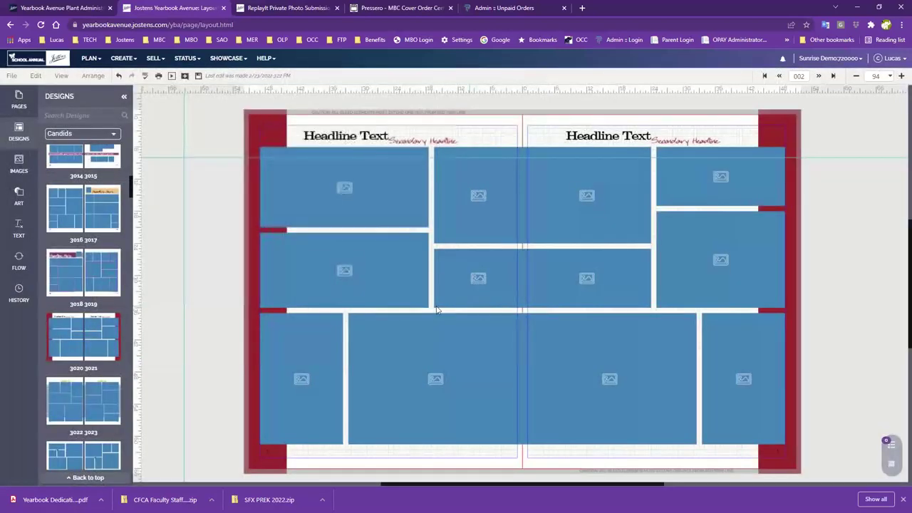
scroll(71, 313, "down", 3)
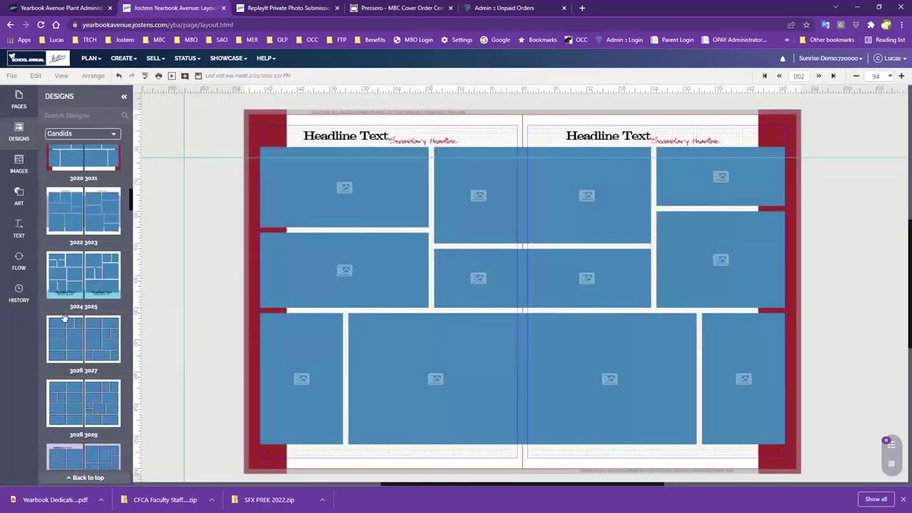
left_click_drag(68, 285, 376, 267)
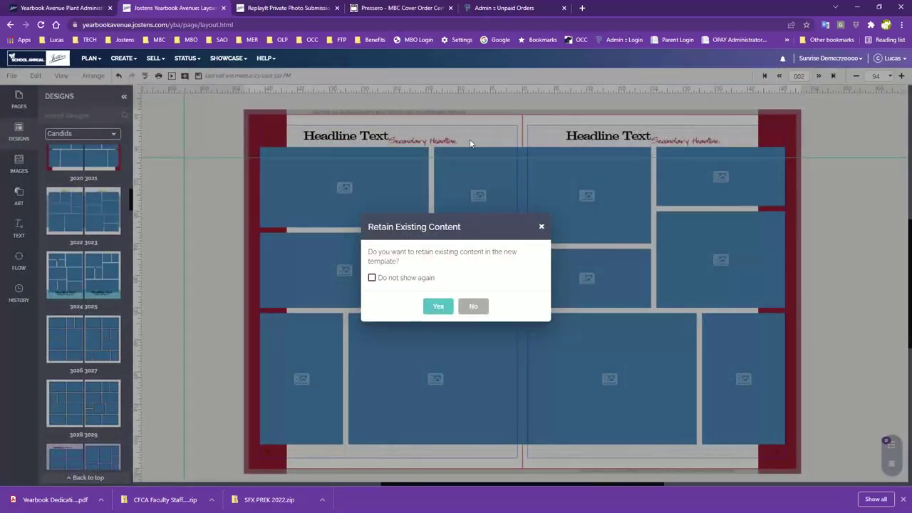
left_click(473, 306)
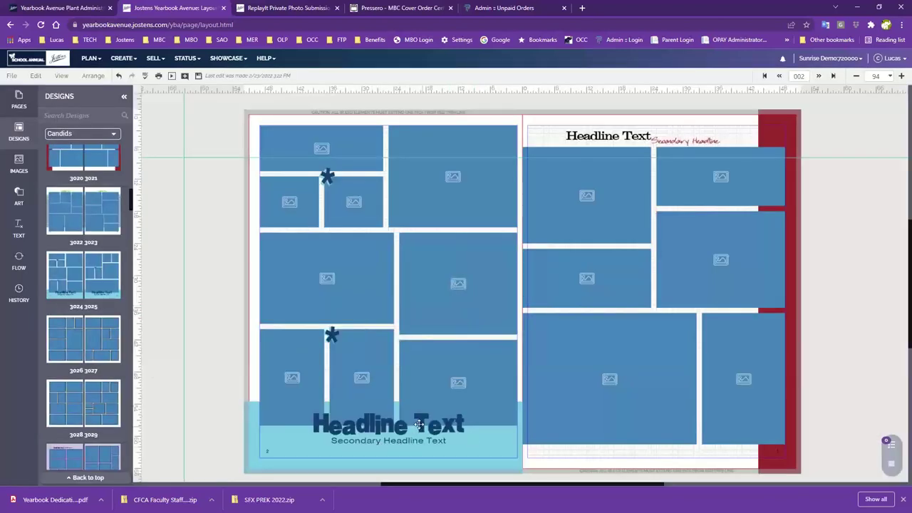
Apply left-page design 3028 to page 002 and a matching black-bordered photo-grid design to page 003, without retaining the existing content
left_click_drag(52, 416, 255, 310)
left_click(473, 306)
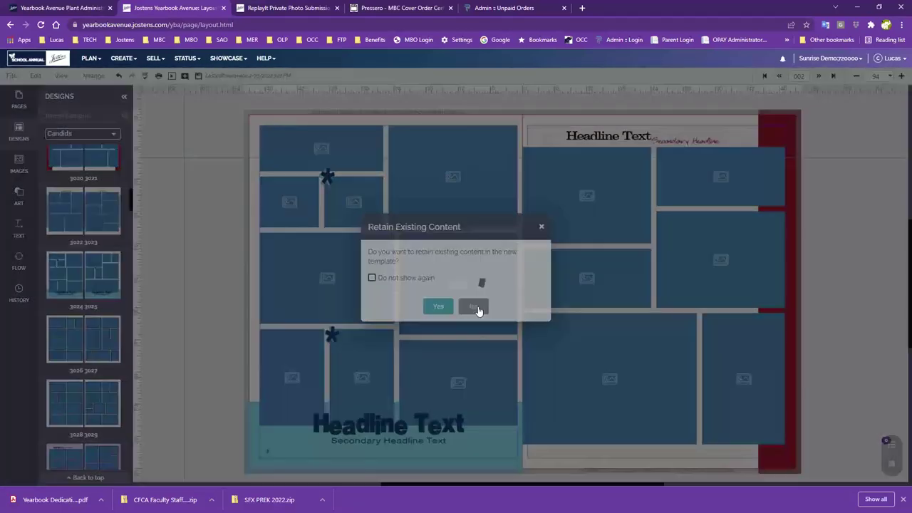
left_click_drag(106, 346, 617, 276)
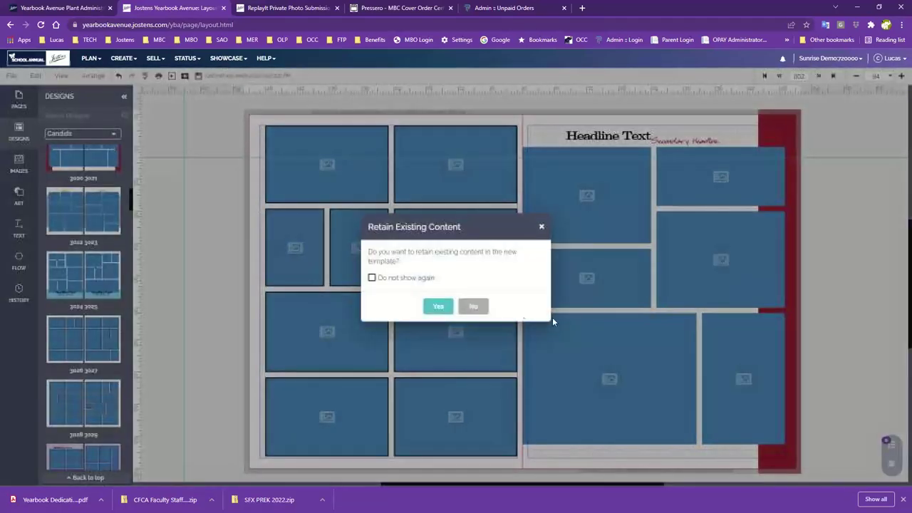
left_click(472, 305)
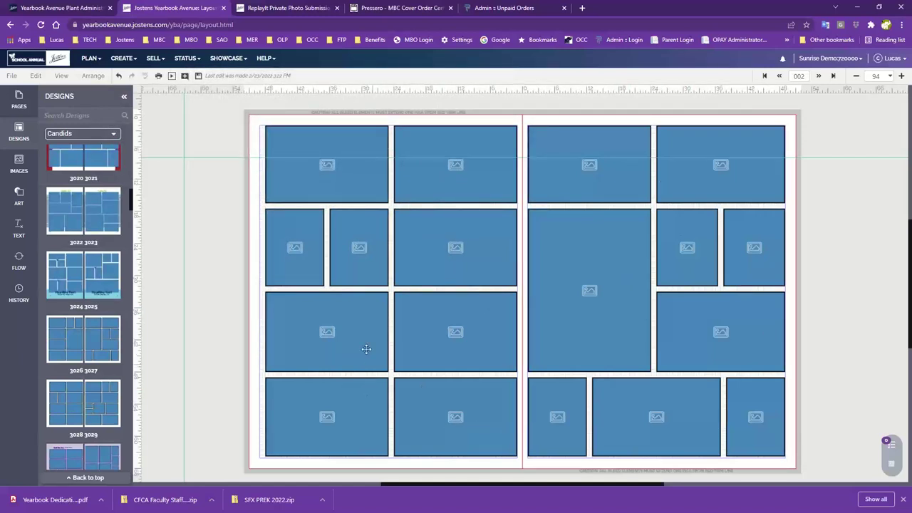
Apply Clubs & Organizations designs 4056 to page 002 and 4057 to page 003, without retaining the existing content
scroll(93, 406, "down", 1)
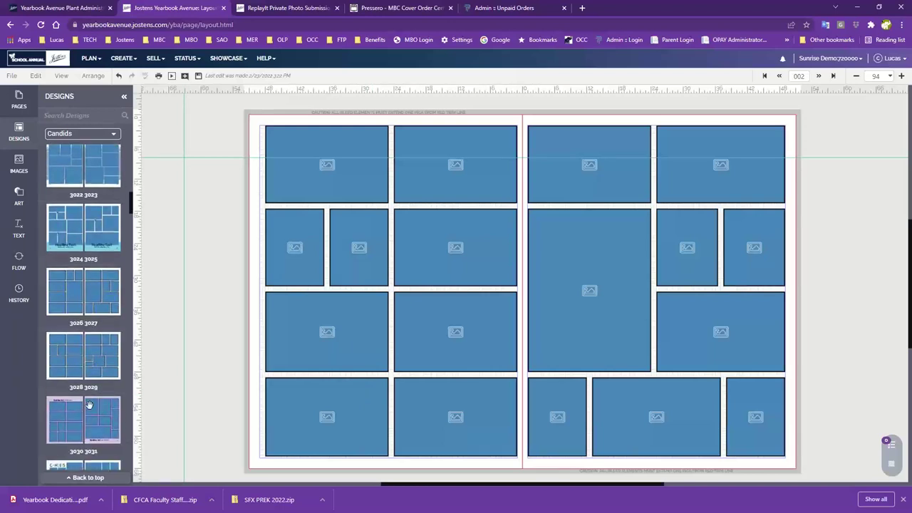
left_click(84, 134)
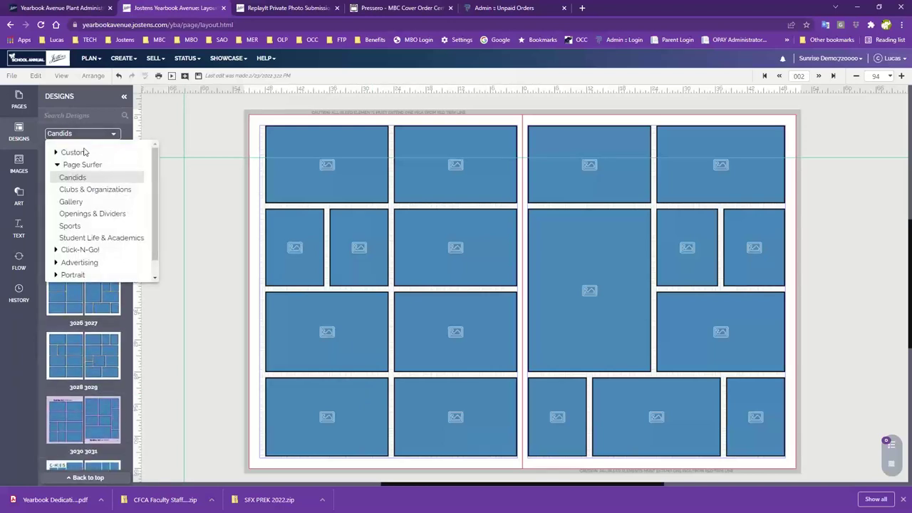
left_click(82, 190)
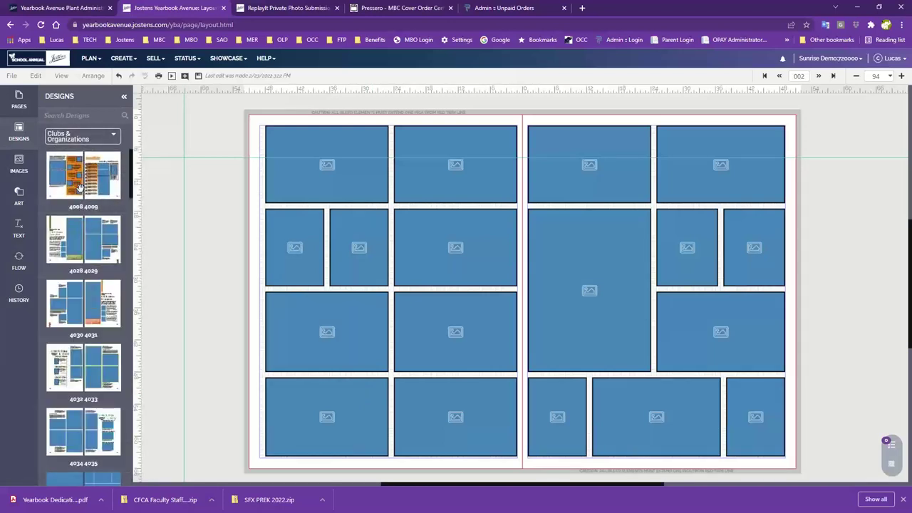
scroll(96, 368, "down", 5)
scroll(98, 377, "down", 2)
left_click_drag(92, 353, 344, 238)
left_click(470, 306)
left_click_drag(83, 245, 613, 290)
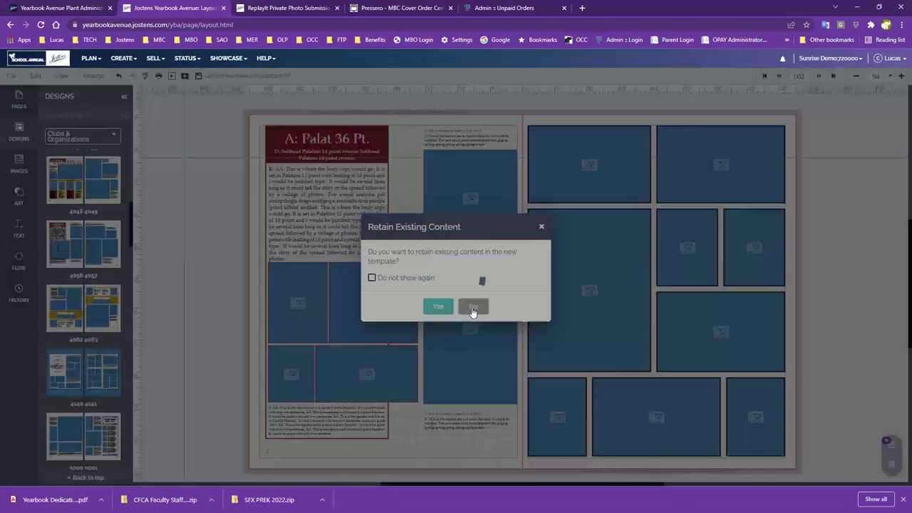
left_click(472, 306)
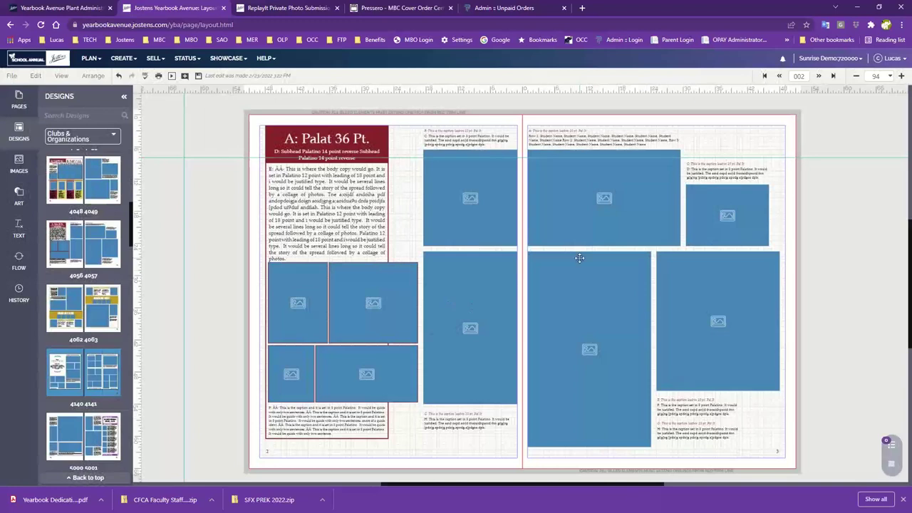
Show the page designs in the Gallery category of the Page Surfer collection
scroll(84, 442, "down", 3)
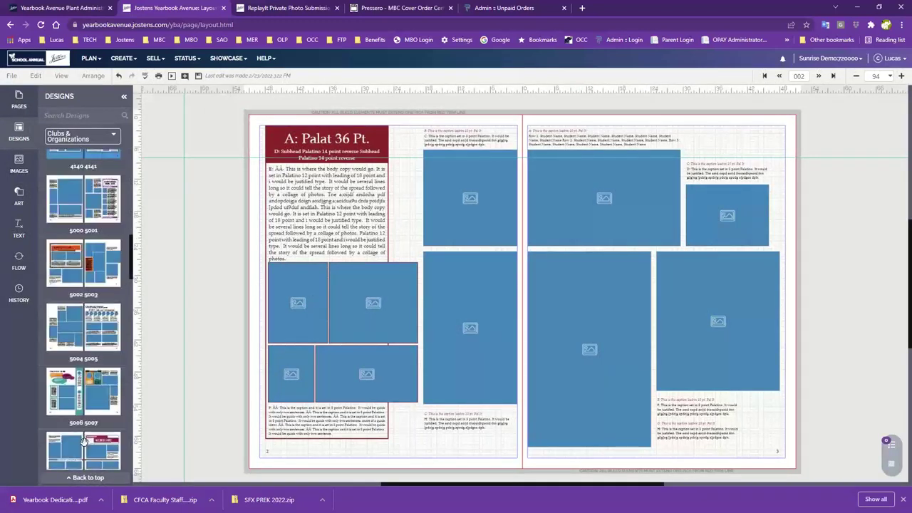
left_click(70, 143)
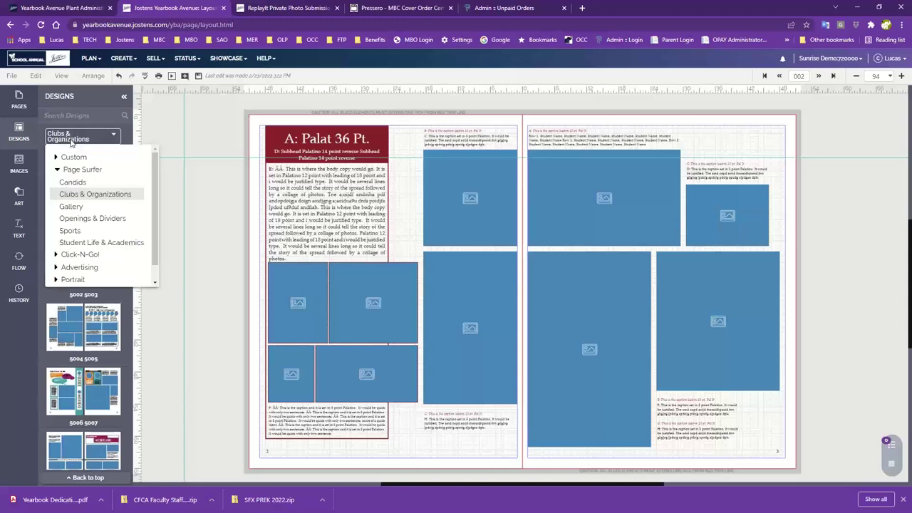
left_click(74, 209)
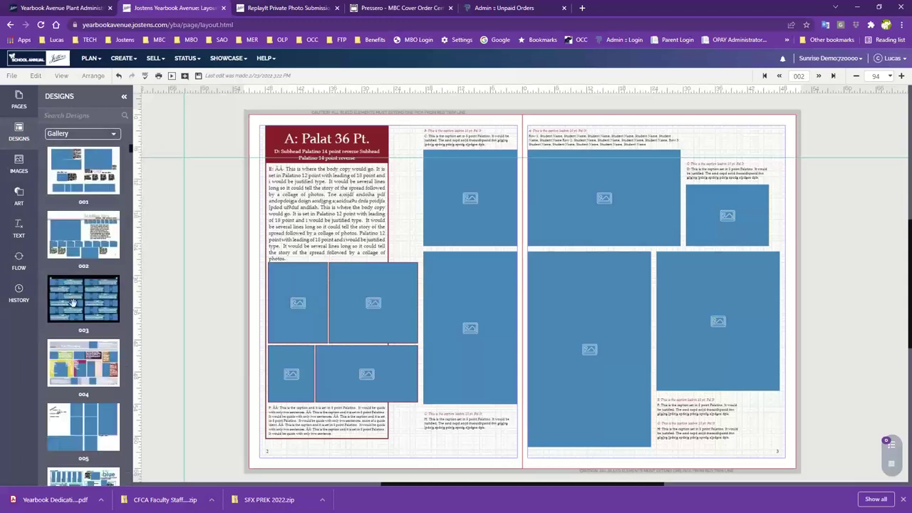
Apply Gallery design 004 to the whole spread without retaining the existing content
scroll(66, 314, "down", 3)
left_click_drag(75, 284, 498, 285)
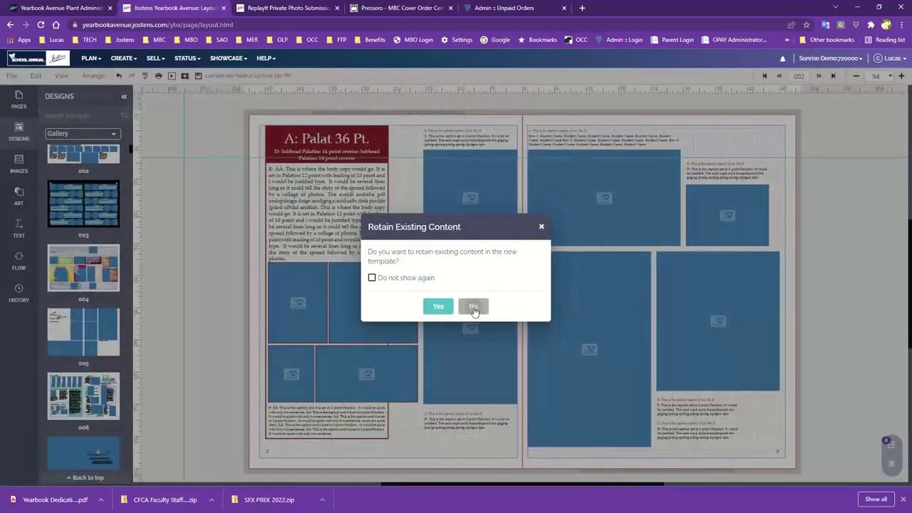
left_click(474, 307)
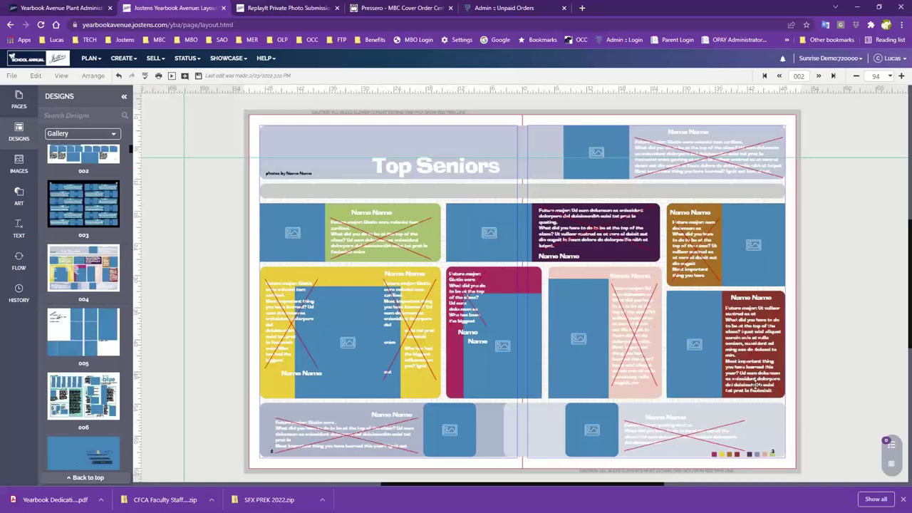
Replace the spread's layout with Gallery design 012 without retaining the existing content
scroll(86, 427, "down", 4)
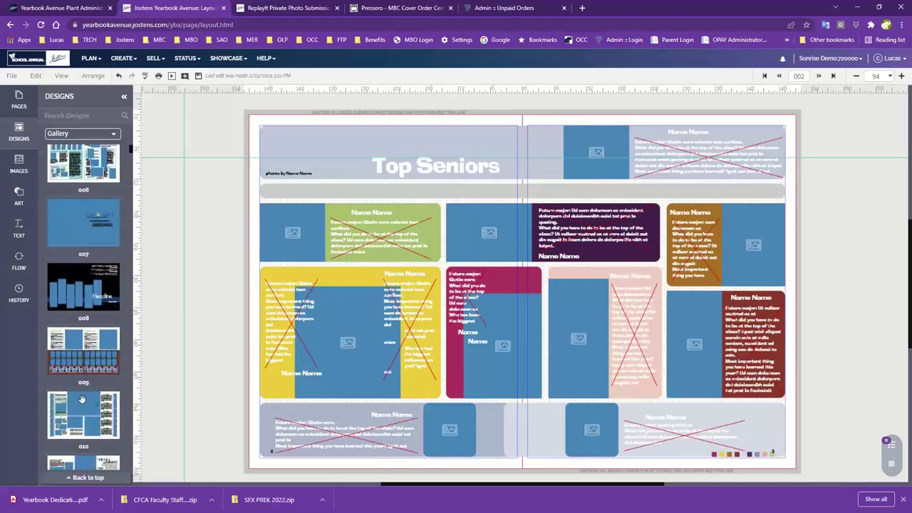
scroll(78, 389, "down", 2)
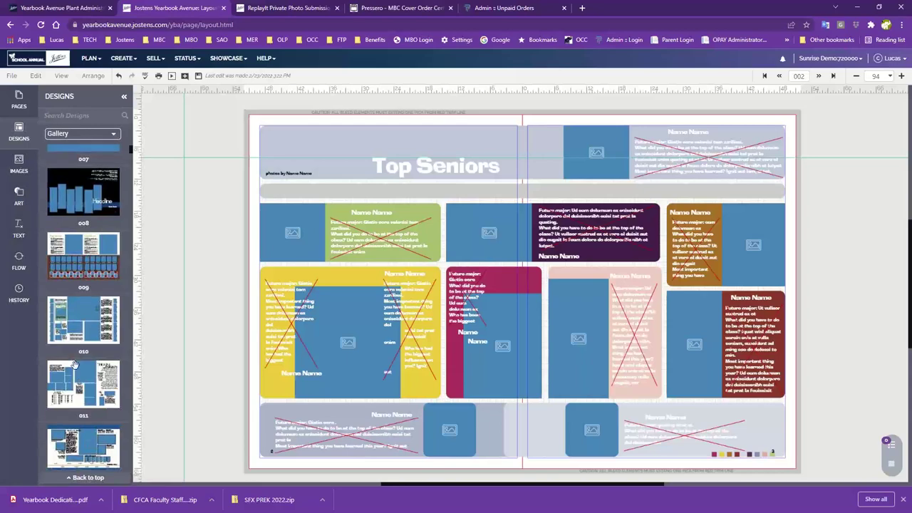
left_click_drag(71, 445, 491, 286)
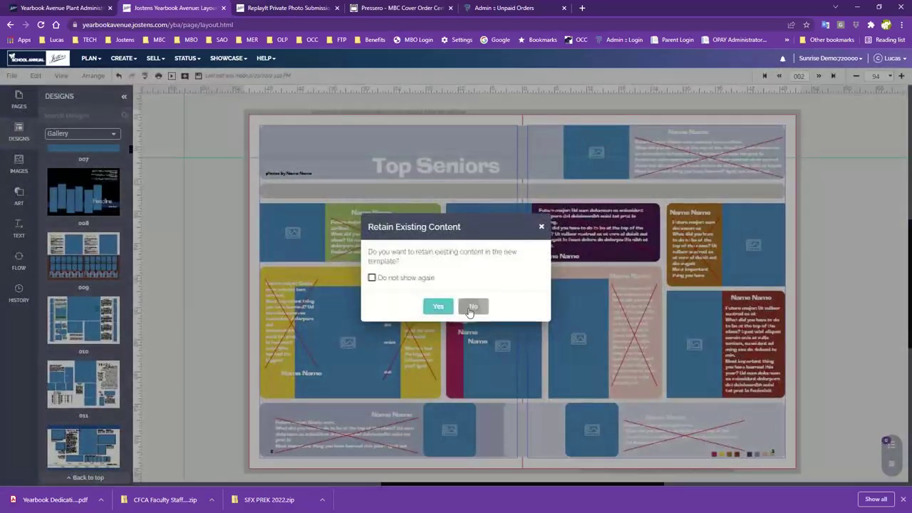
left_click(471, 305)
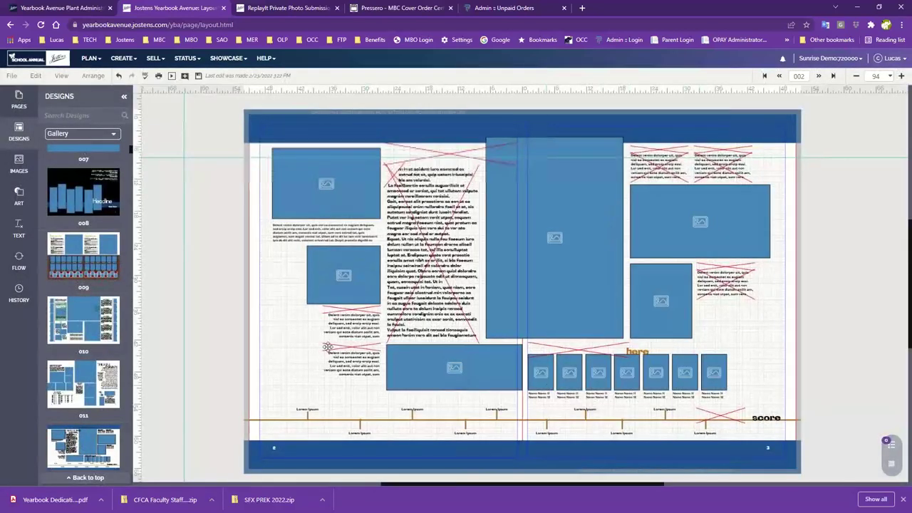
Look through further Gallery designs and switch the design list to the Openings & Dividers category
scroll(75, 320, "down", 10)
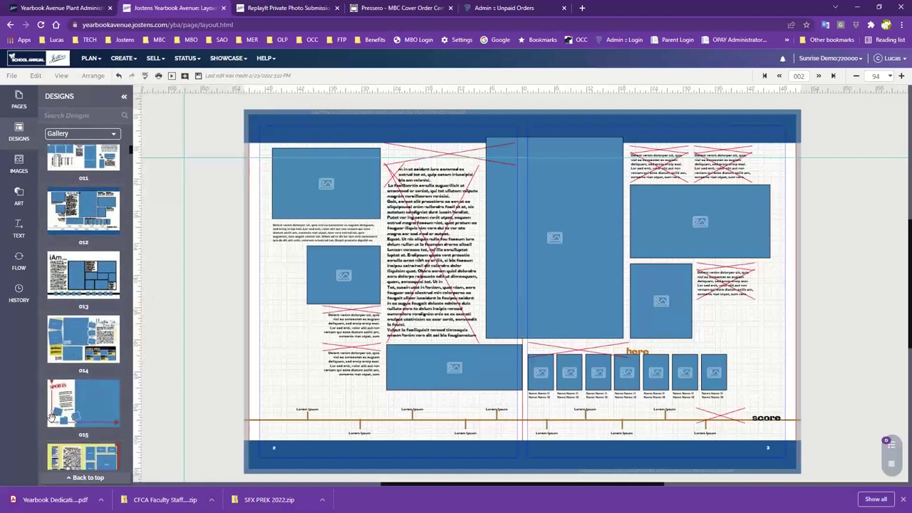
scroll(72, 413, "down", 6)
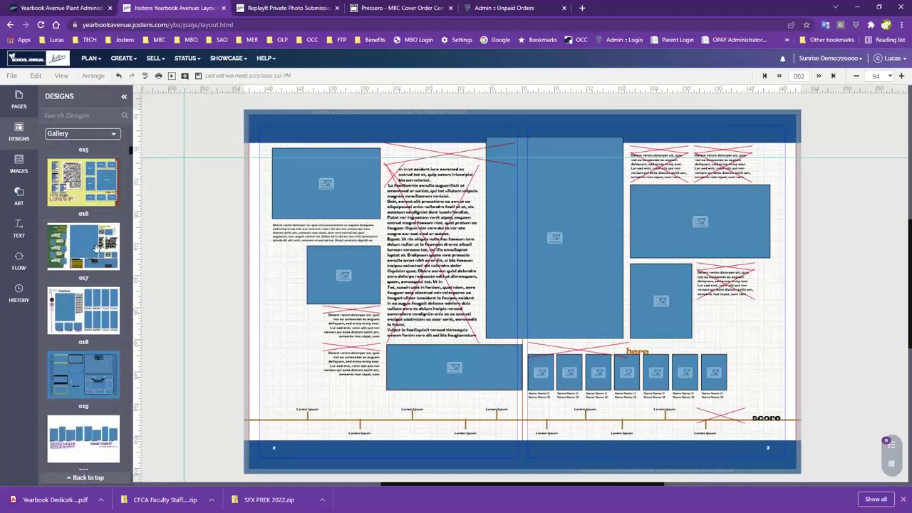
left_click(87, 138)
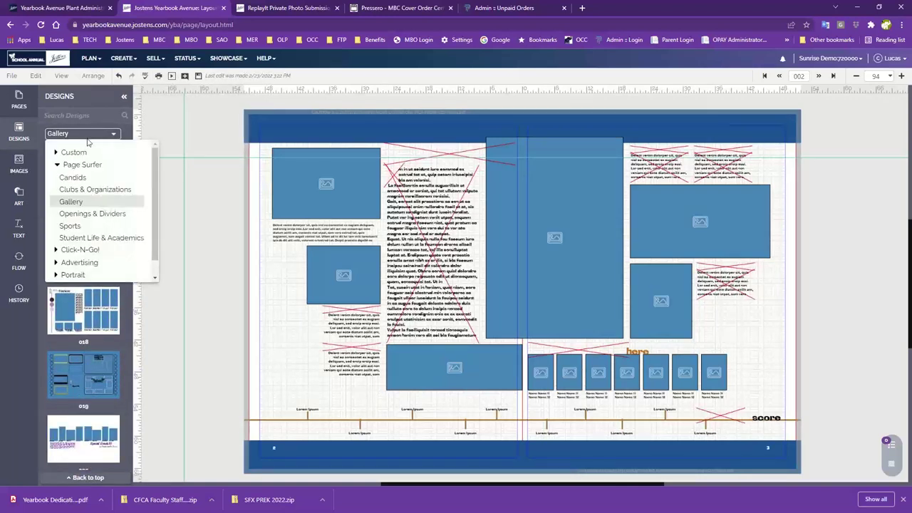
left_click(79, 210)
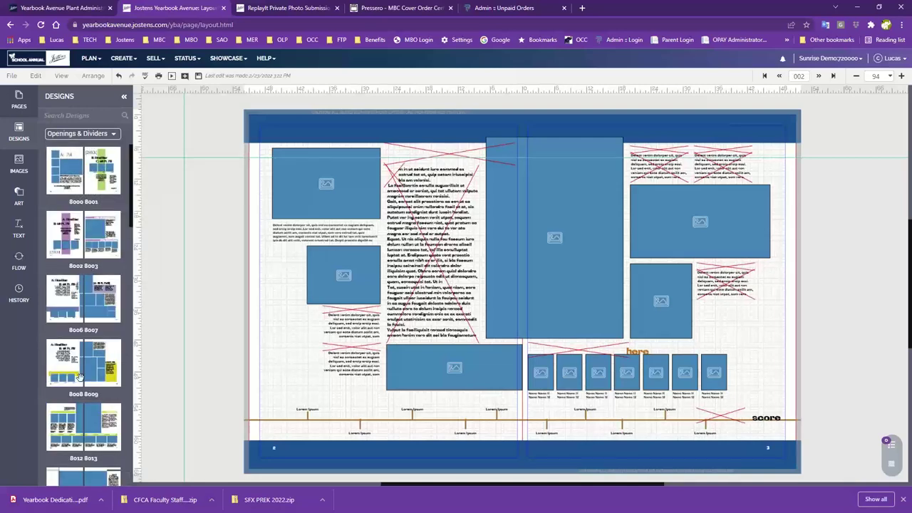
Apply design 8012 to page 002 and design 8013 to page 003, without retaining the existing content
scroll(80, 368, "down", 4)
left_click_drag(69, 288, 321, 228)
left_click(473, 306)
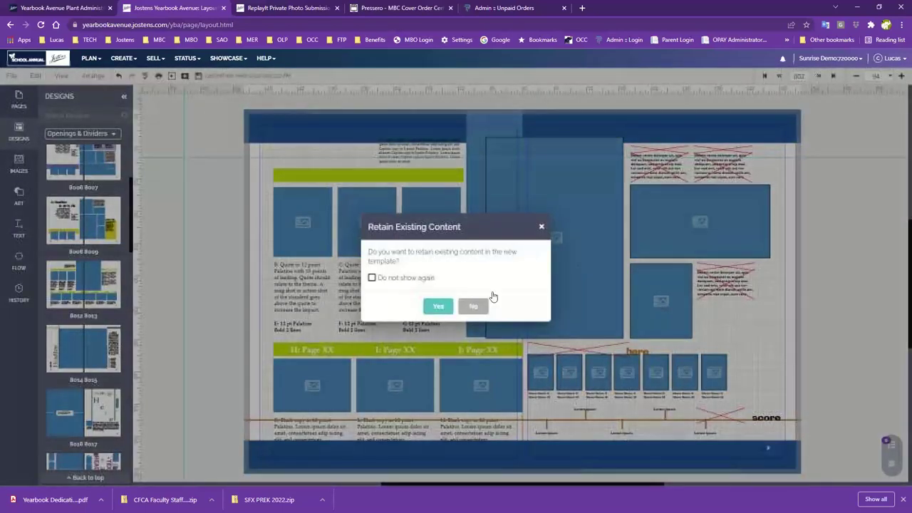
left_click(473, 306)
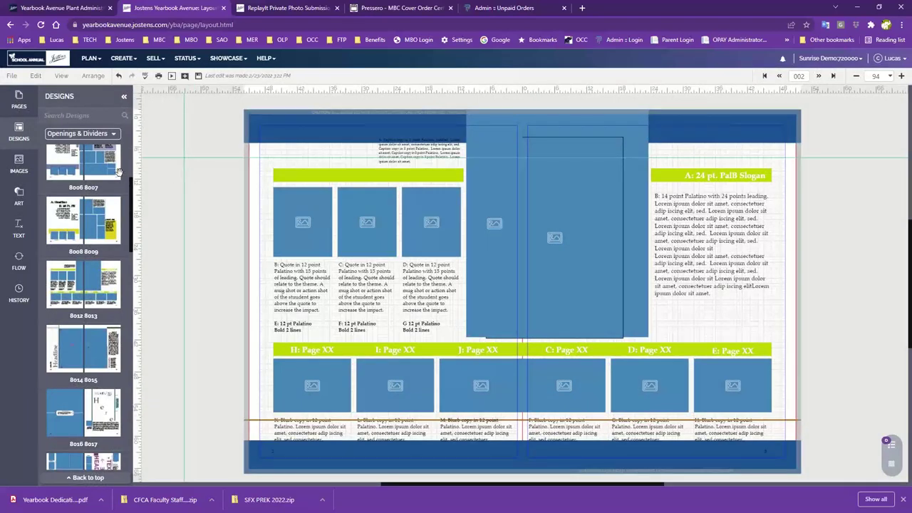
Look through further Openings & Dividers designs, and browse the Community designs of the Template Exchange
scroll(78, 349, "down", 3)
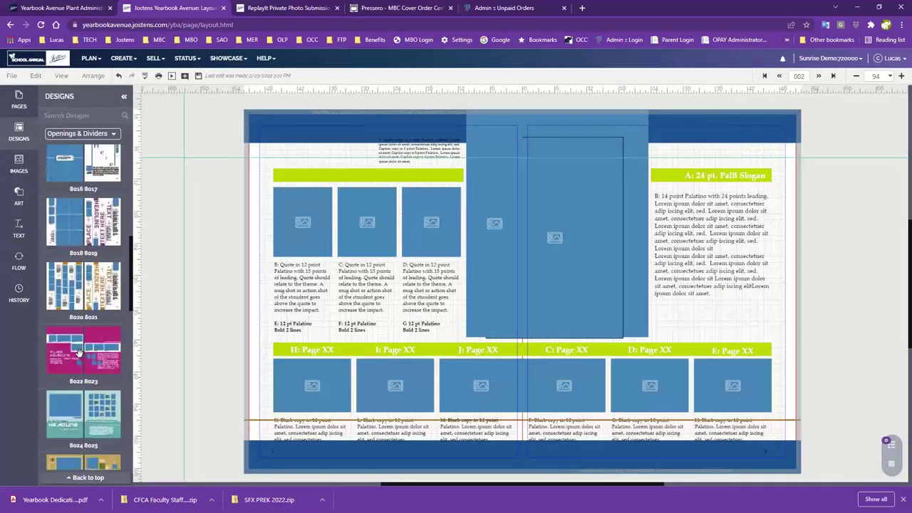
scroll(79, 352, "down", 1)
scroll(82, 350, "down", 3)
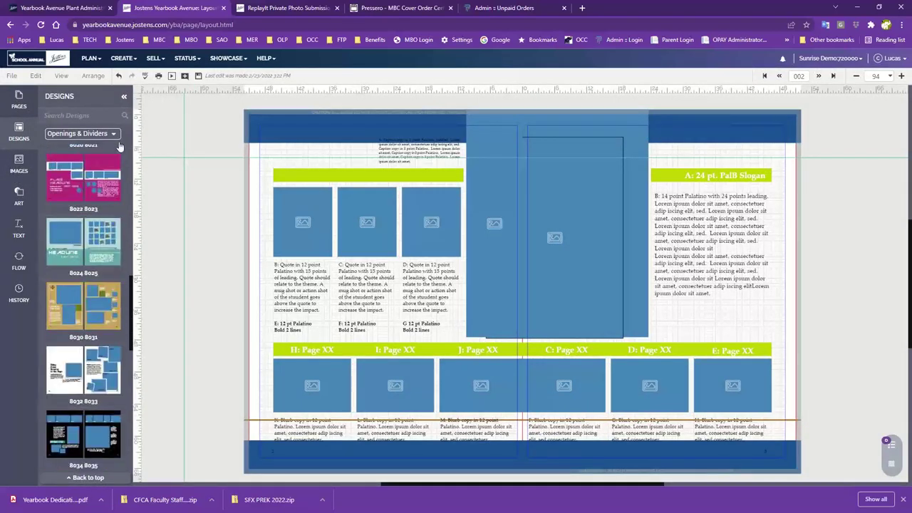
left_click(92, 138)
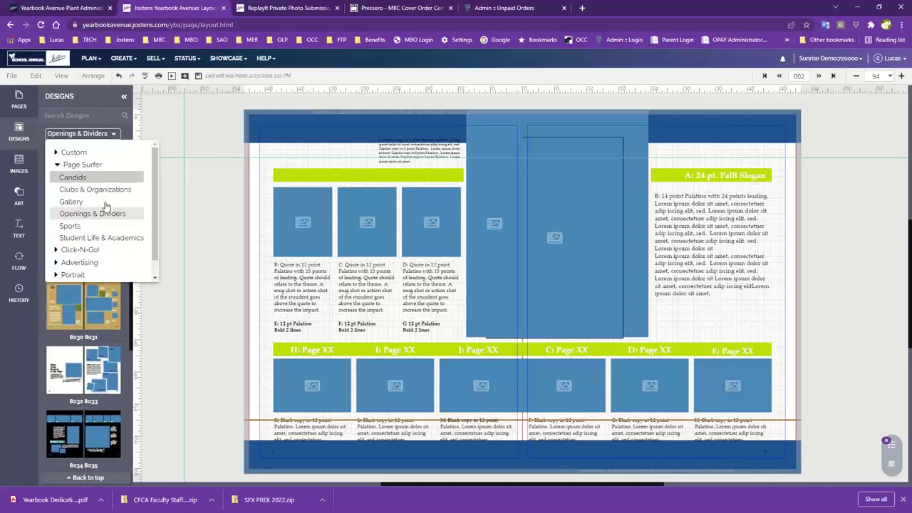
scroll(78, 239, "down", 1)
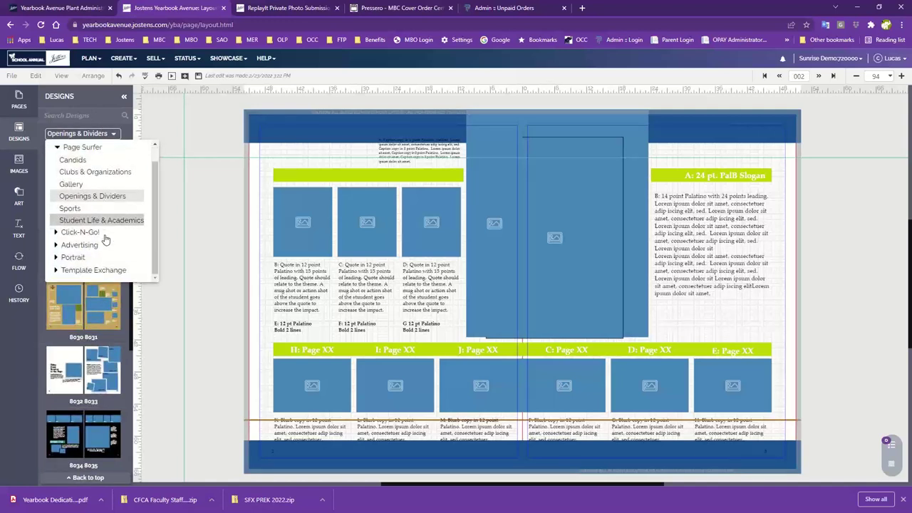
left_click(71, 273)
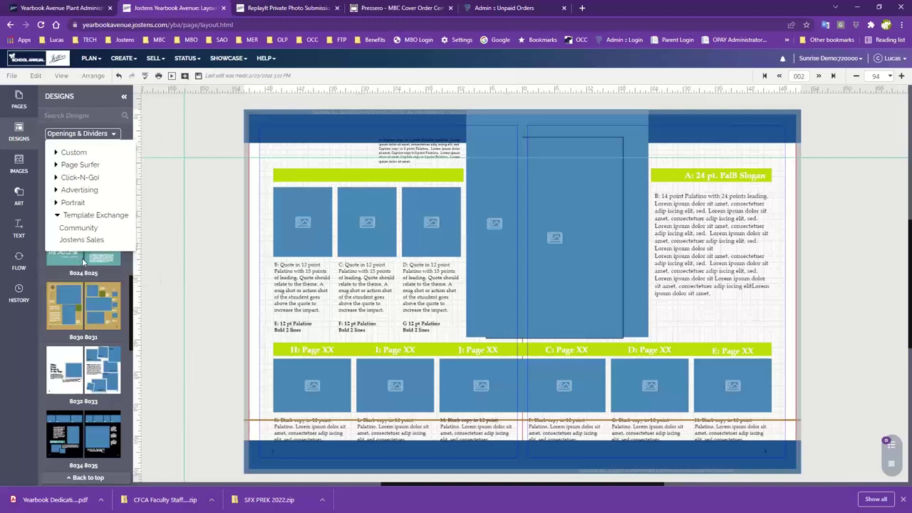
left_click(77, 227)
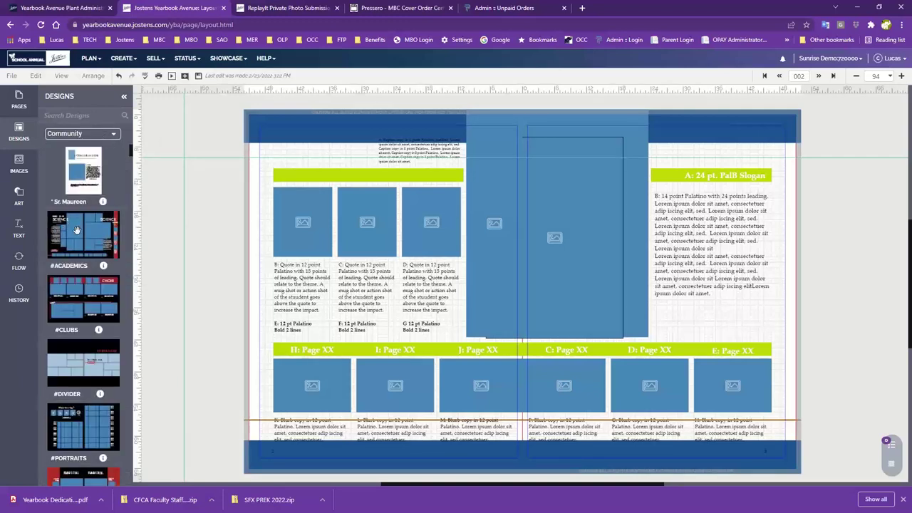
scroll(80, 257, "down", 3)
scroll(89, 308, "down", 5)
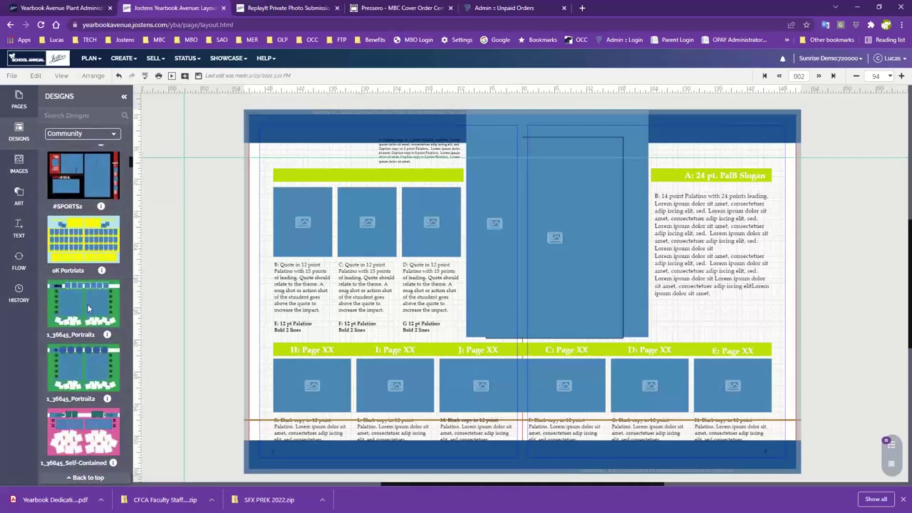
Apply the Community design 1_36645_Specials to the spread and replace it with 2022 4th Grade, without retaining the existing content
left_click_drag(72, 261, 500, 259)
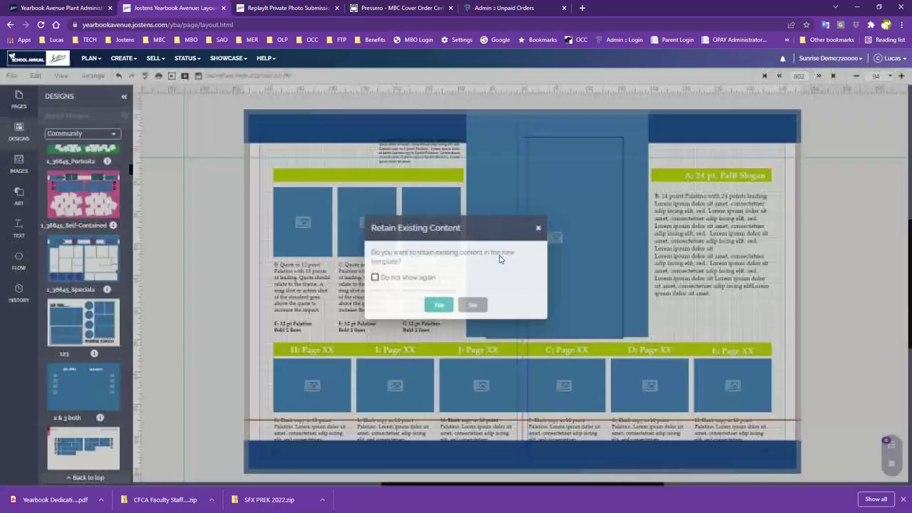
left_click(473, 304)
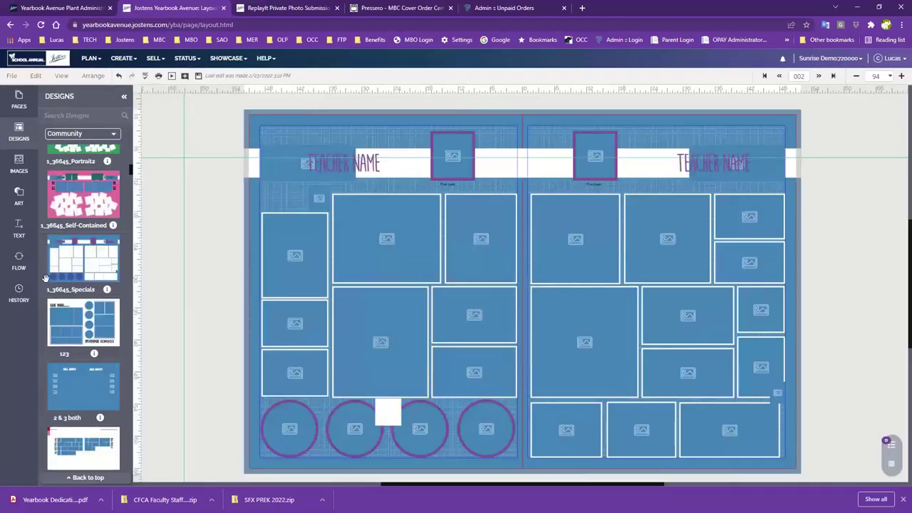
scroll(82, 303, "down", 3)
left_click_drag(94, 379, 525, 313)
left_click(473, 306)
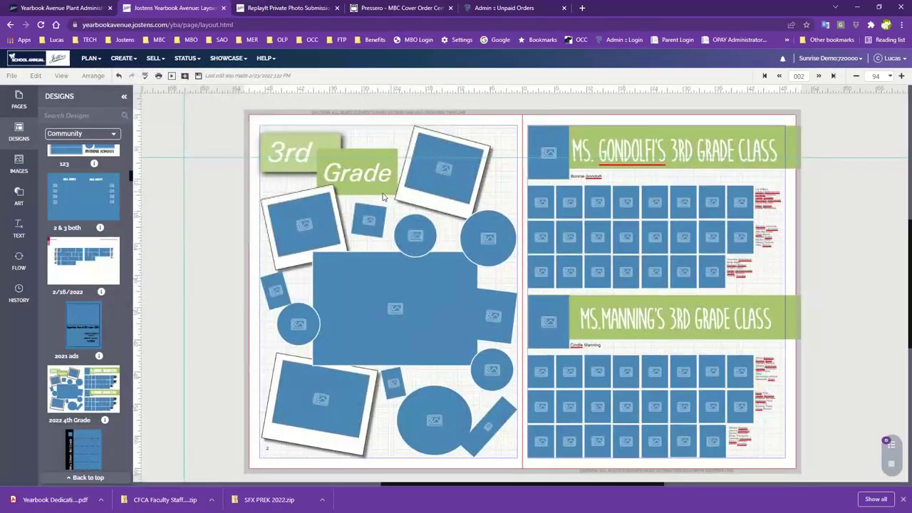
Apply the Page Surfer Candids designs 3026 to page 002 and 3027 to page 003, without retaining the existing content
scroll(79, 367, "down", 5)
scroll(79, 367, "down", 5)
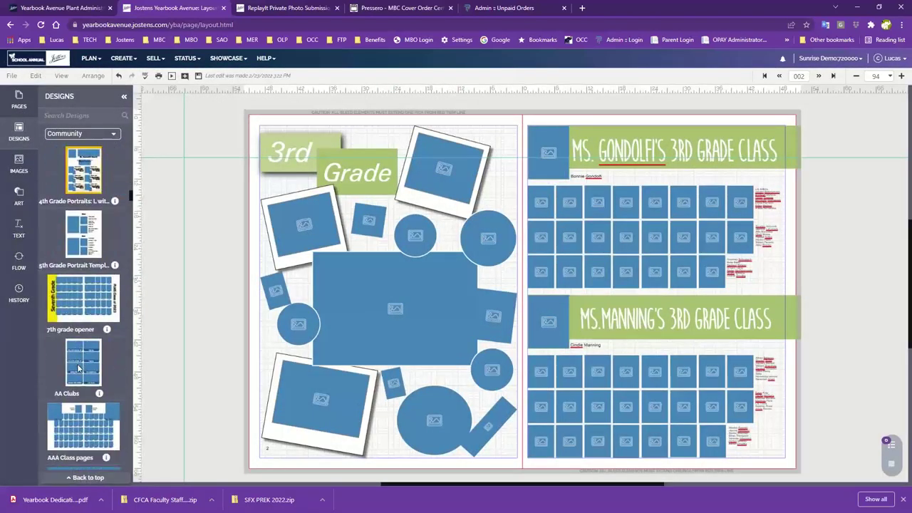
left_click(92, 136)
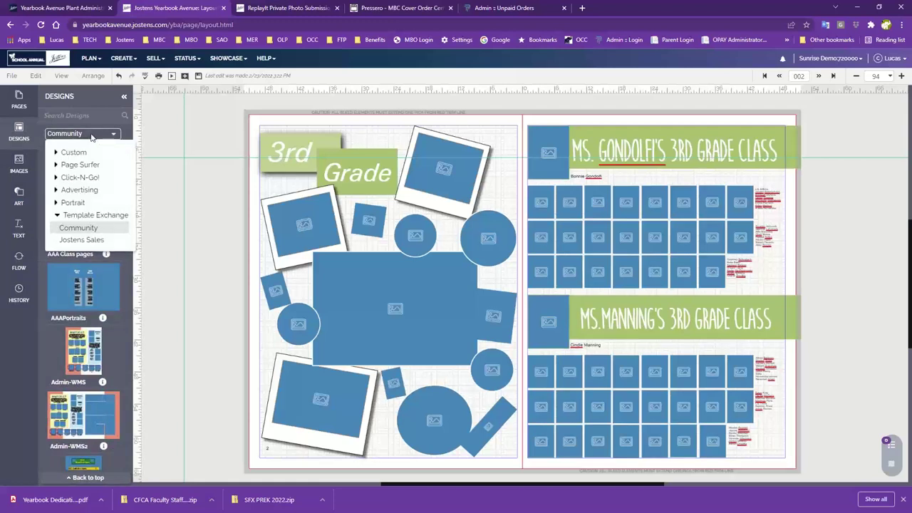
left_click(77, 167)
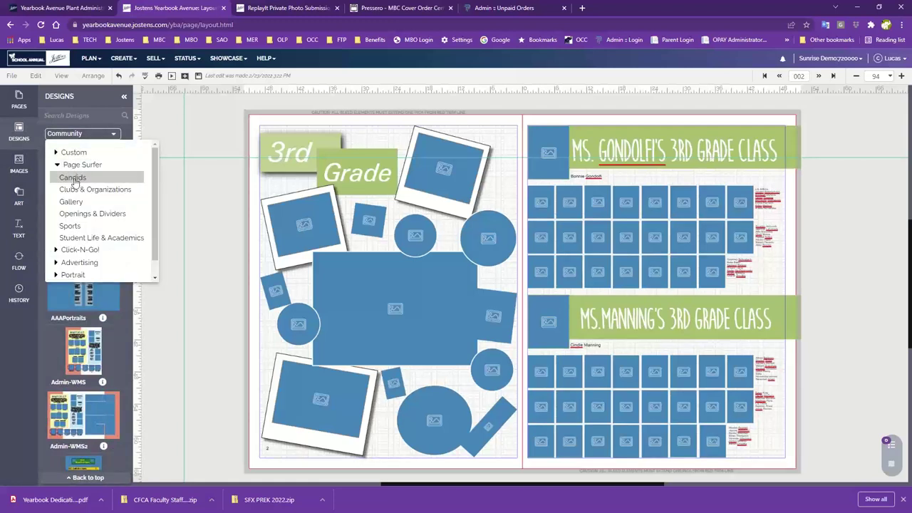
left_click(73, 178)
scroll(79, 376, "down", 3)
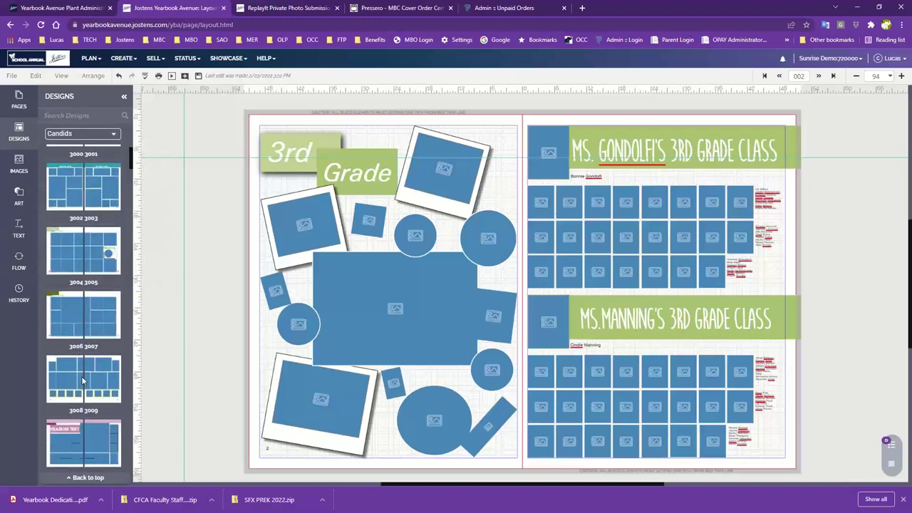
scroll(85, 399, "down", 6)
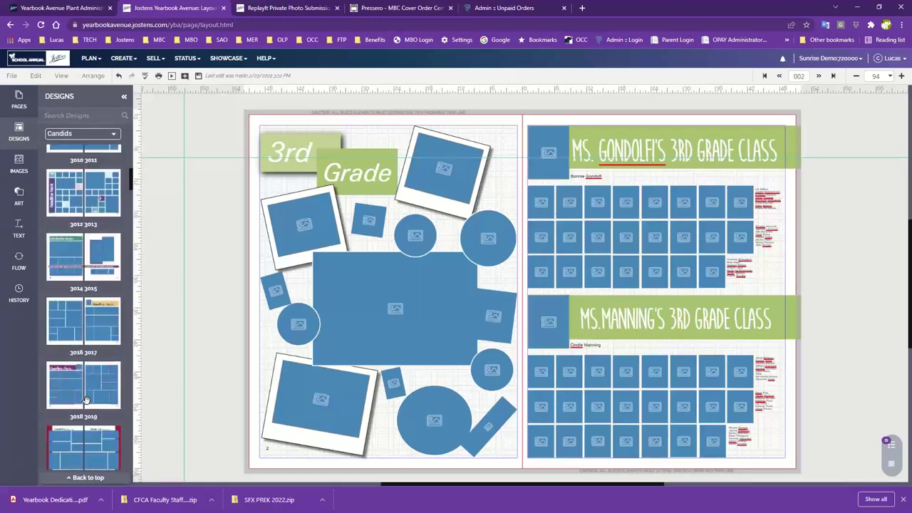
scroll(84, 399, "down", 2)
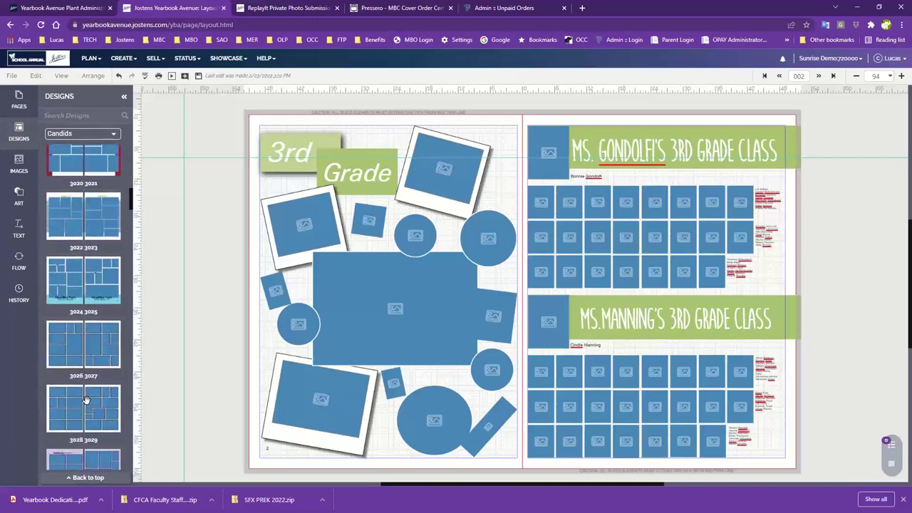
left_click_drag(63, 300, 342, 274)
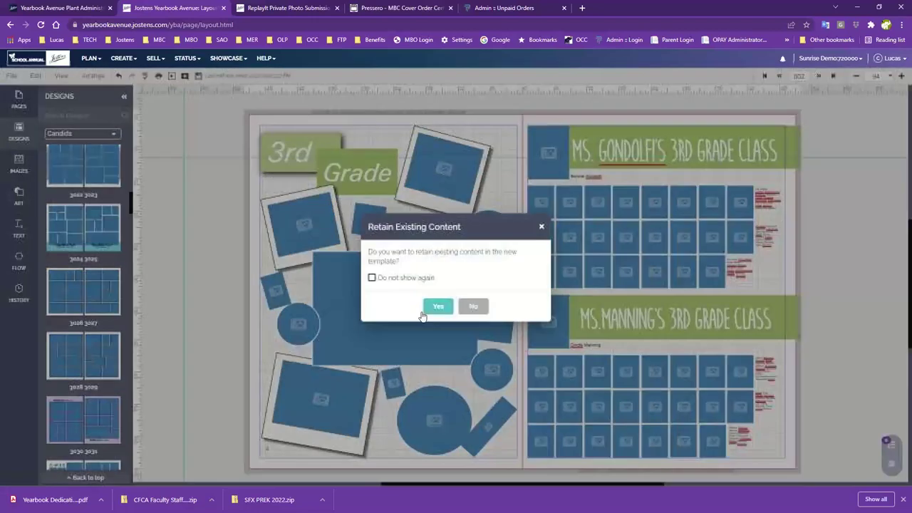
left_click(471, 308)
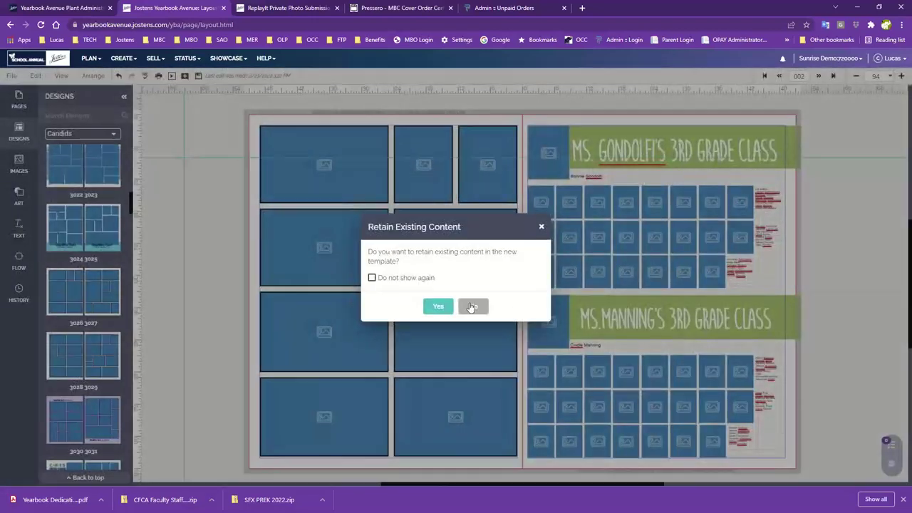
left_click(472, 306)
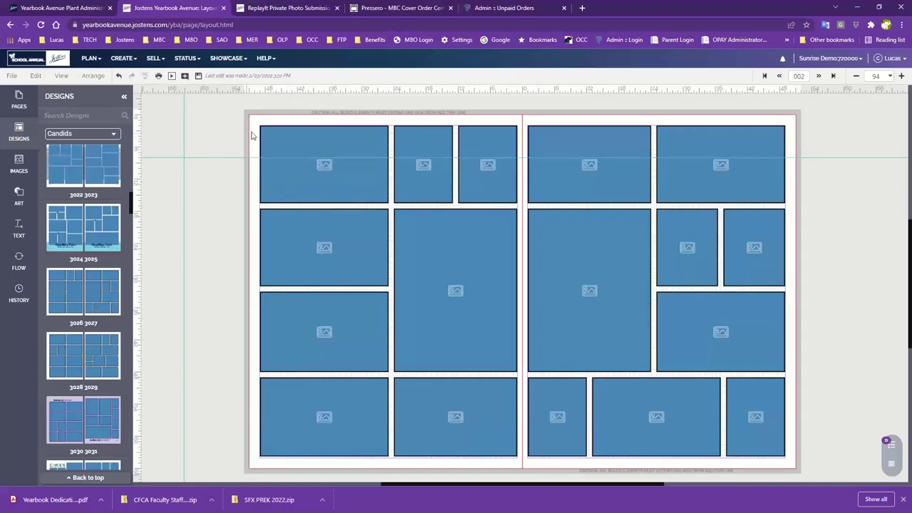
Delete the three image boxes in the top row of page 002 and save the spread
left_click_drag(253, 123, 517, 178)
key("Delete")
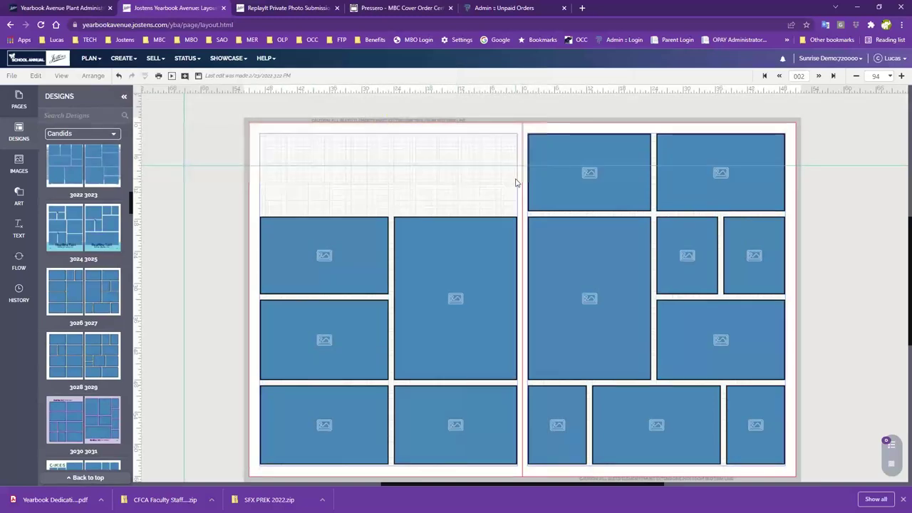
left_click(198, 75)
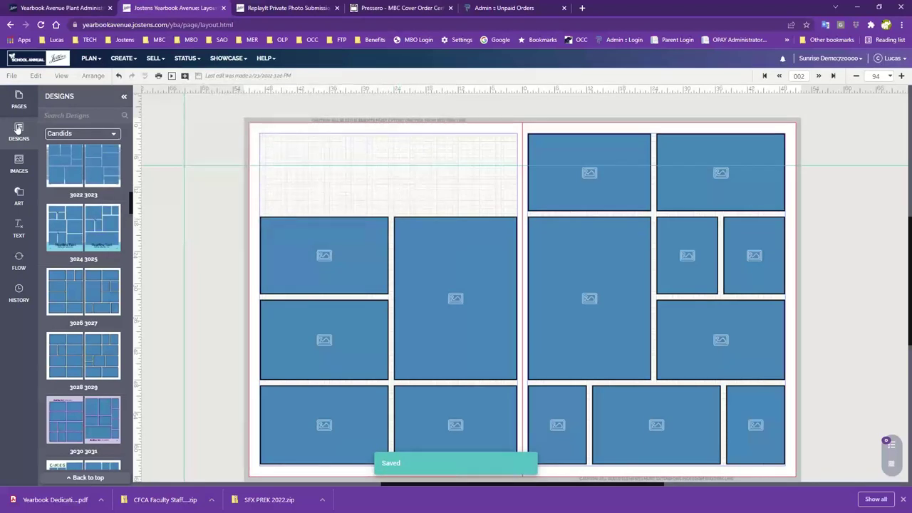
Try placing the Click-N-Go! Cover-to-Cover design 02.5 in the empty area at the top of page 002, and delete it
left_click(85, 136)
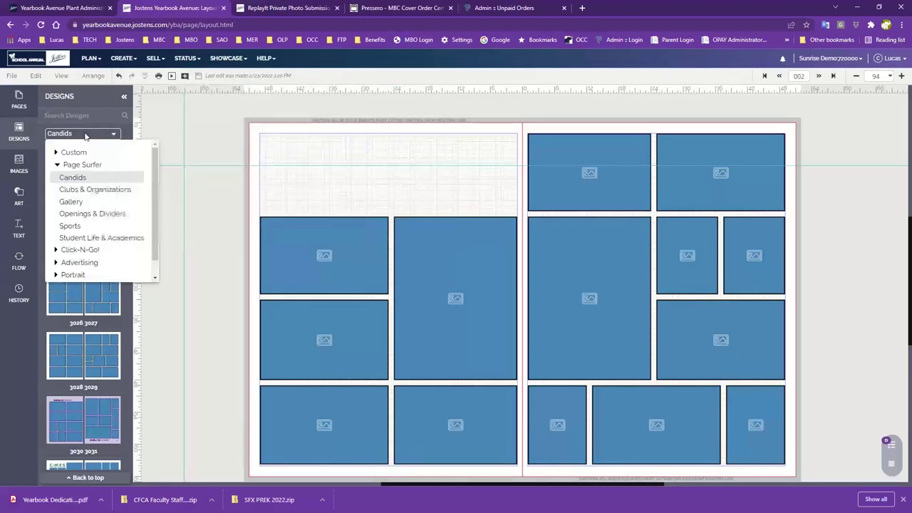
left_click(77, 250)
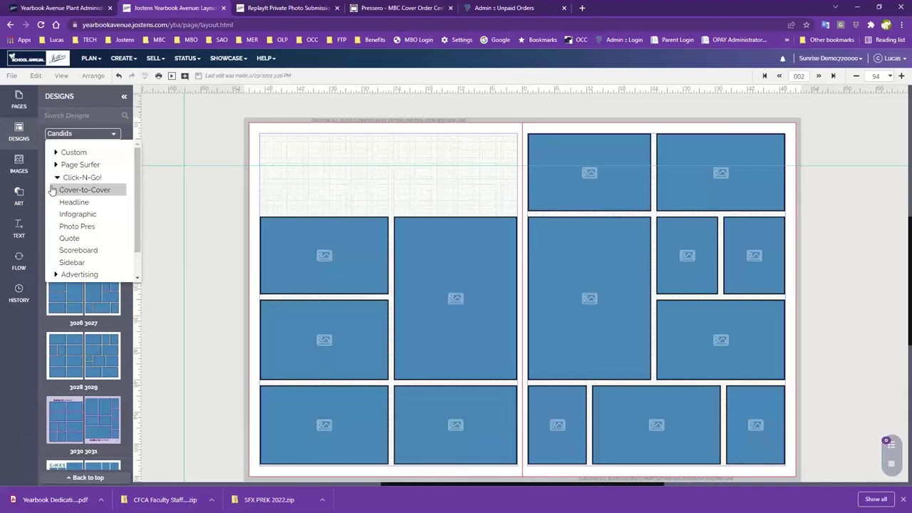
left_click(95, 190)
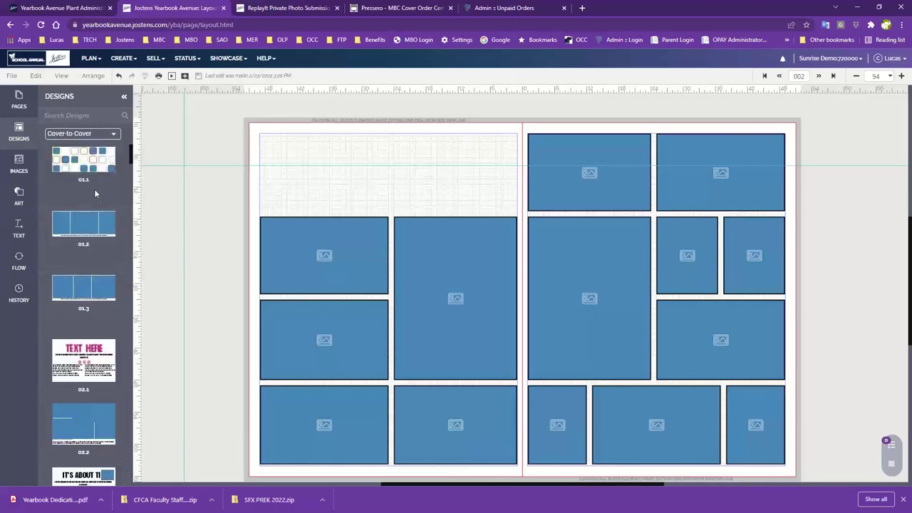
scroll(95, 189, "down", 3)
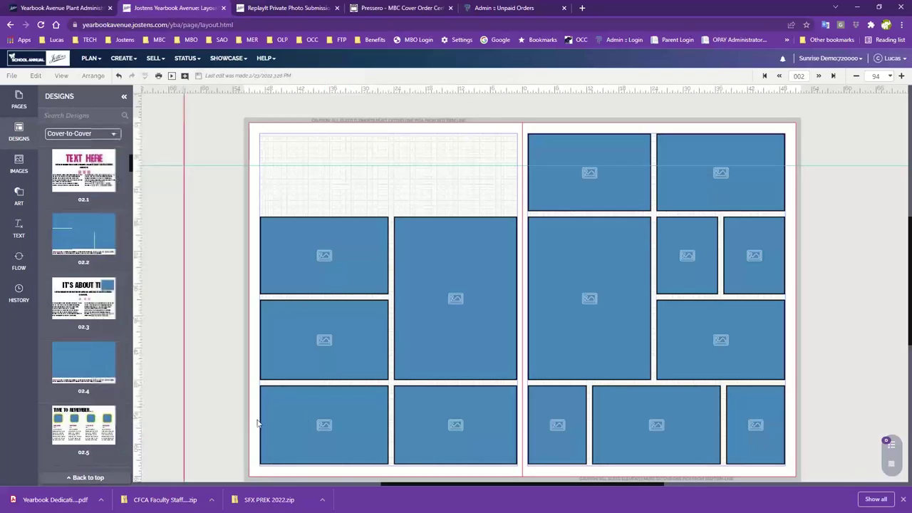
scroll(83, 285, "down", 2)
left_click_drag(83, 282, 361, 178)
left_click(335, 148)
left_click_drag(335, 148, 366, 146)
key("Delete")
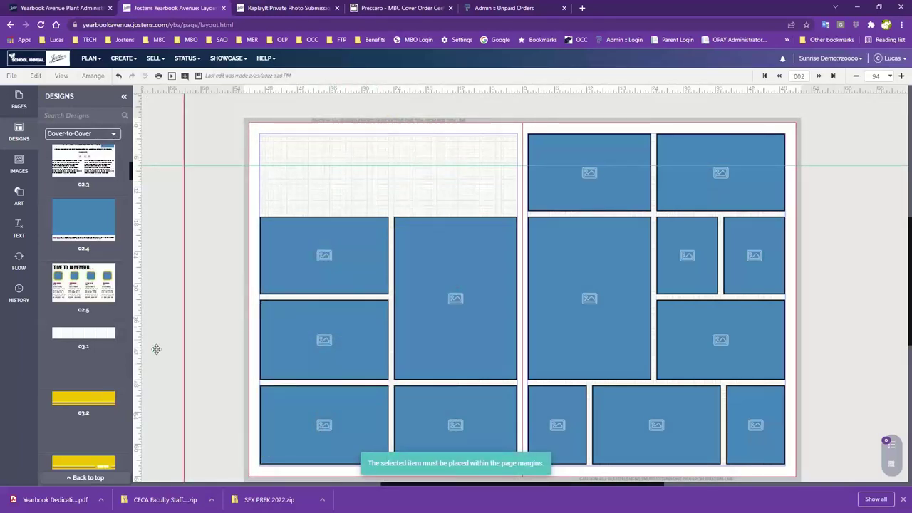
Place the Cover-to-Cover text strip 03.4 in the empty area at the top of page 002, and remove it again
scroll(71, 388, "down", 3)
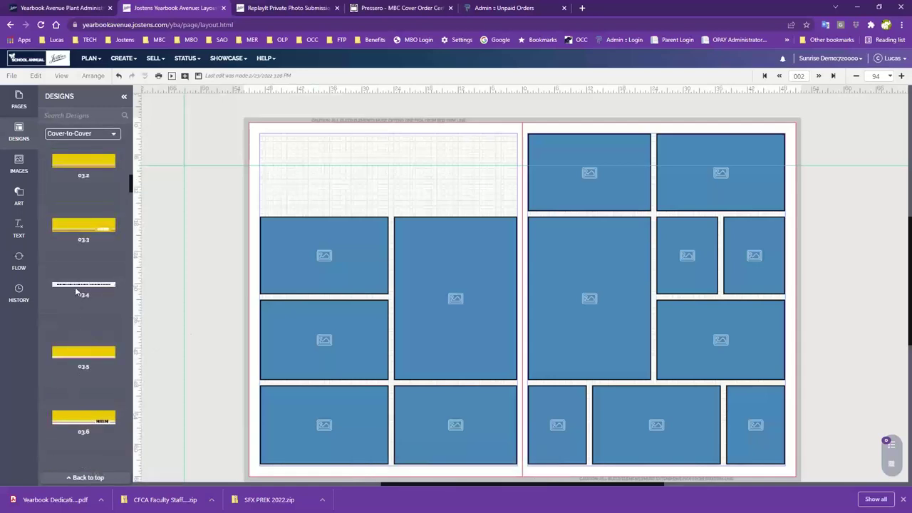
left_click_drag(82, 285, 369, 161)
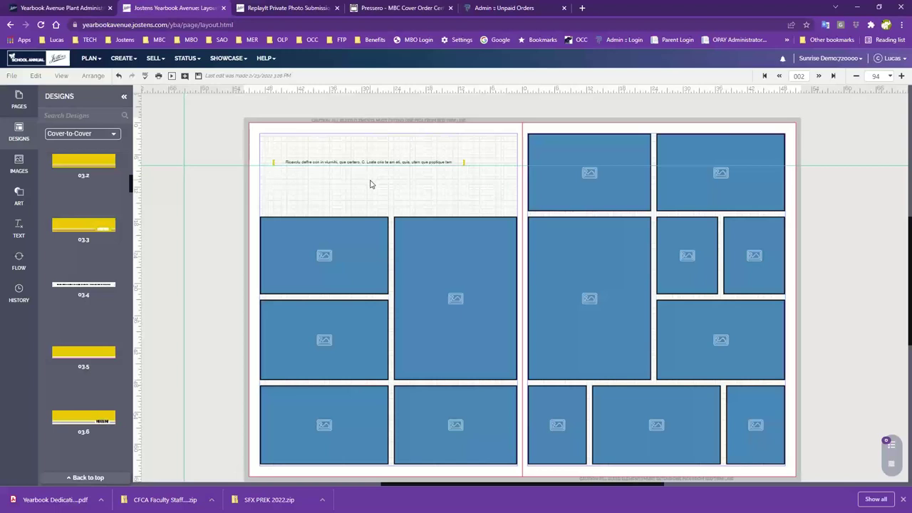
left_click(428, 162)
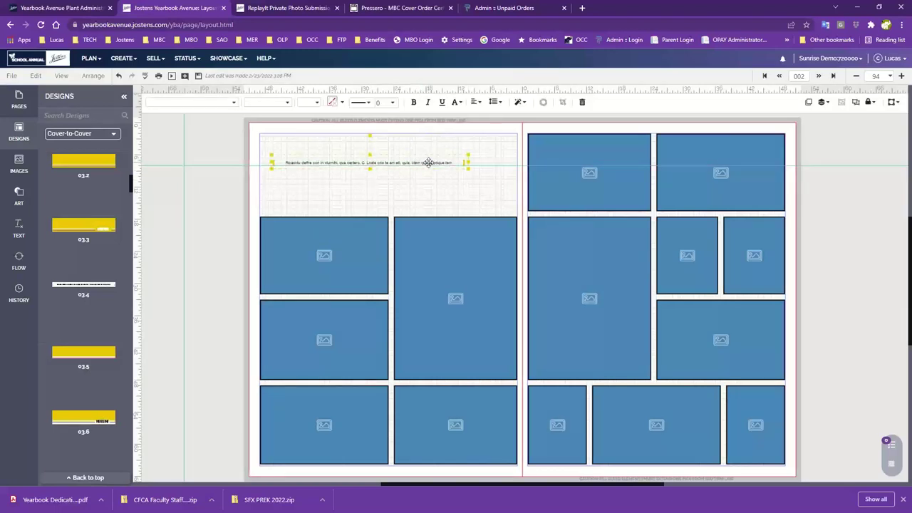
key("Escape")
Add the Headline 13 design from the Click-N-Go! Headline category to the empty area at the top of page 002
scroll(292, 278, "down", 2)
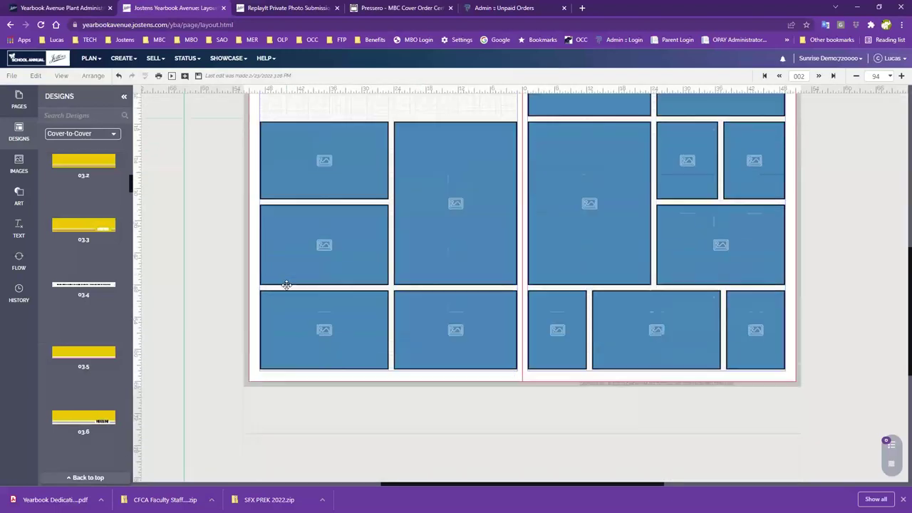
scroll(121, 360, "down", 6)
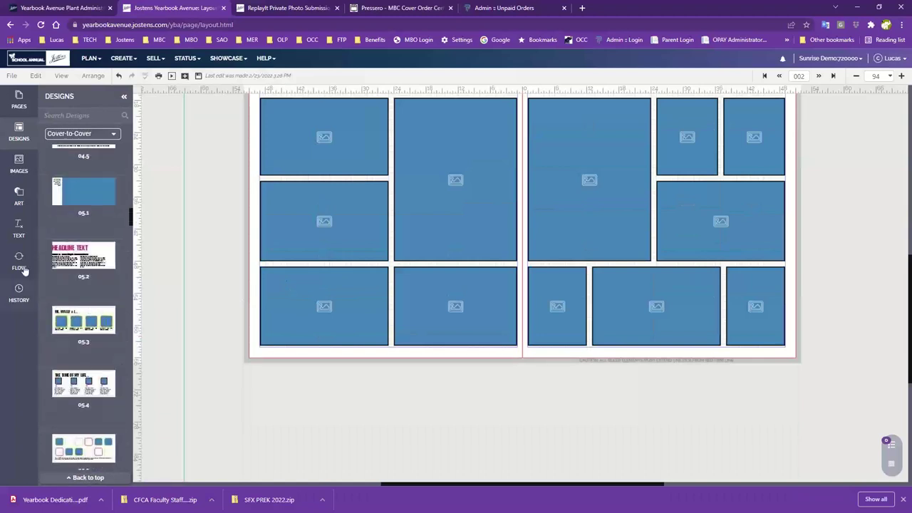
left_click(103, 133)
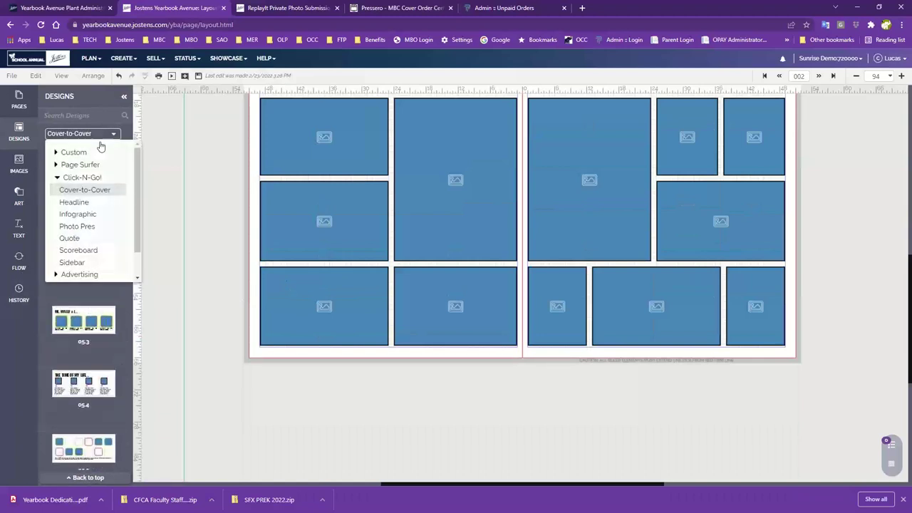
left_click(67, 207)
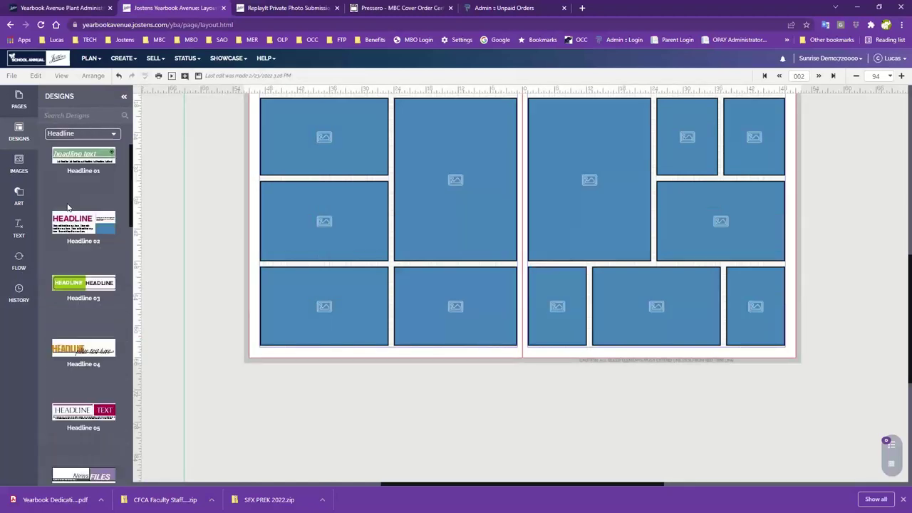
scroll(368, 253, "up", 2)
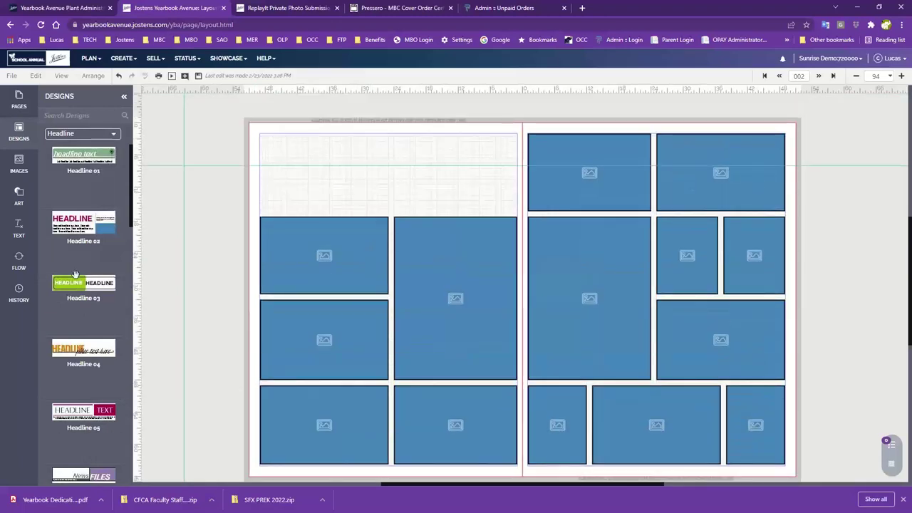
scroll(104, 385, "down", 6)
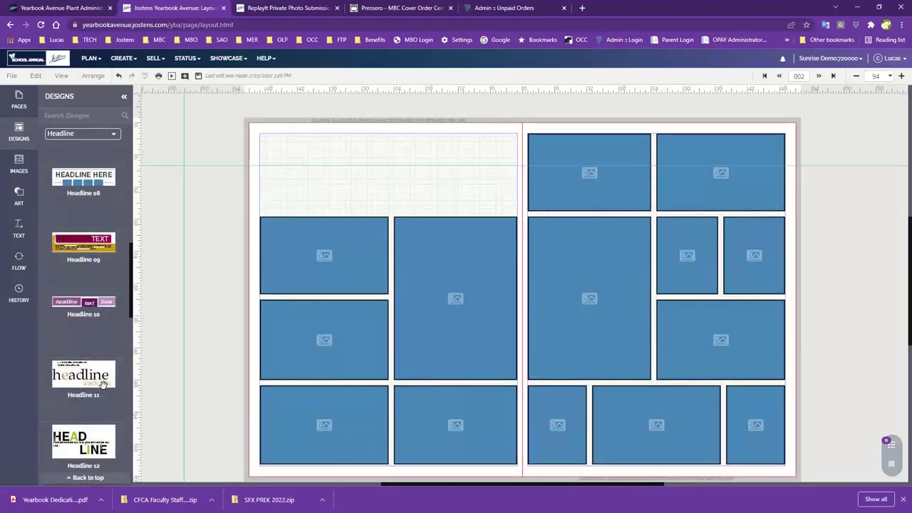
scroll(103, 385, "down", 3)
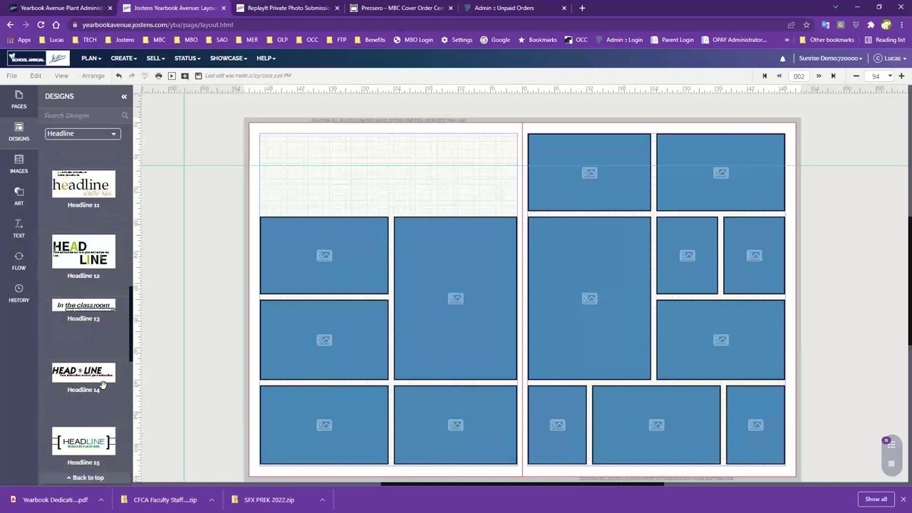
scroll(103, 388, "down", 5)
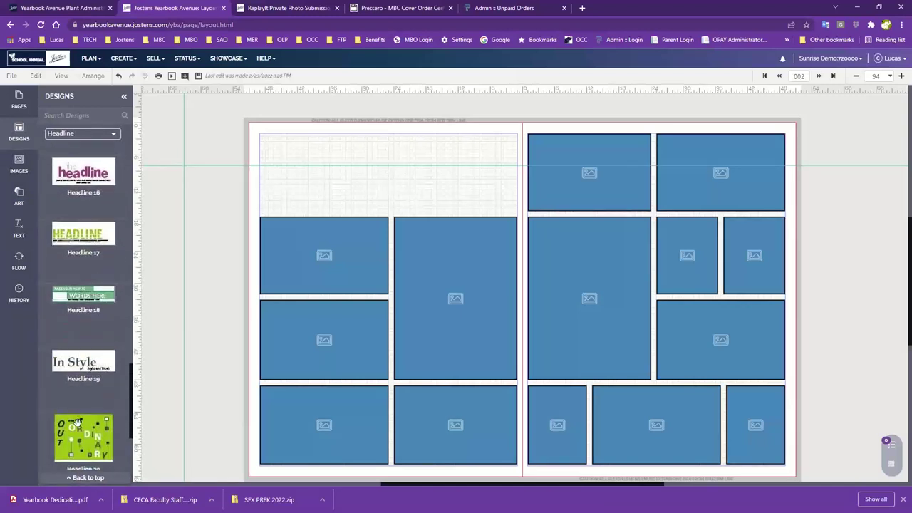
scroll(77, 423, "down", 2)
scroll(77, 423, "up", 7)
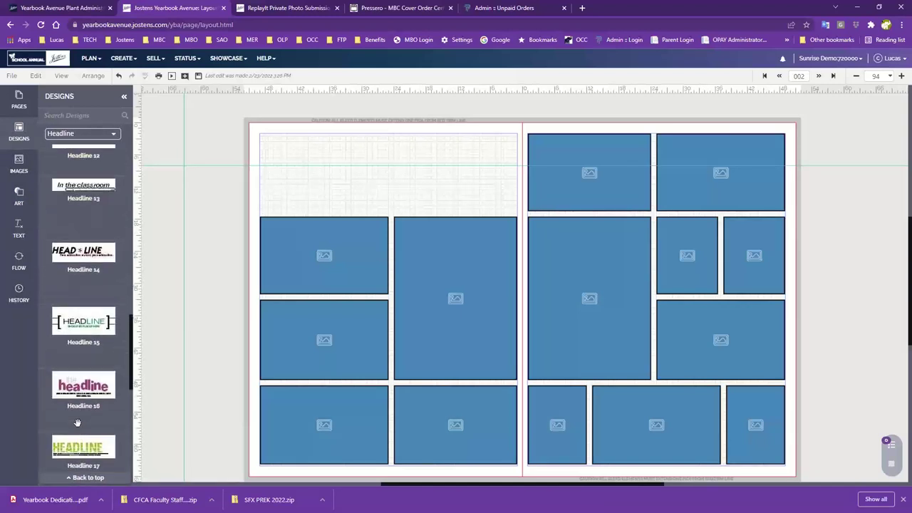
left_click_drag(85, 315, 418, 154)
left_click(412, 197)
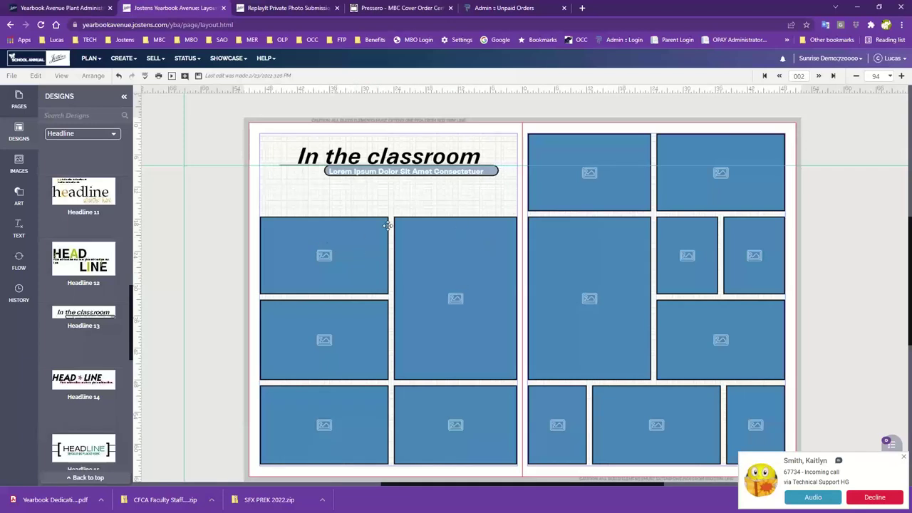
Move page 002's upper left-column image box up below the headline at the left margin, and stretch the box beneath up to meet it
left_click_drag(324, 247, 325, 215)
left_click(394, 158)
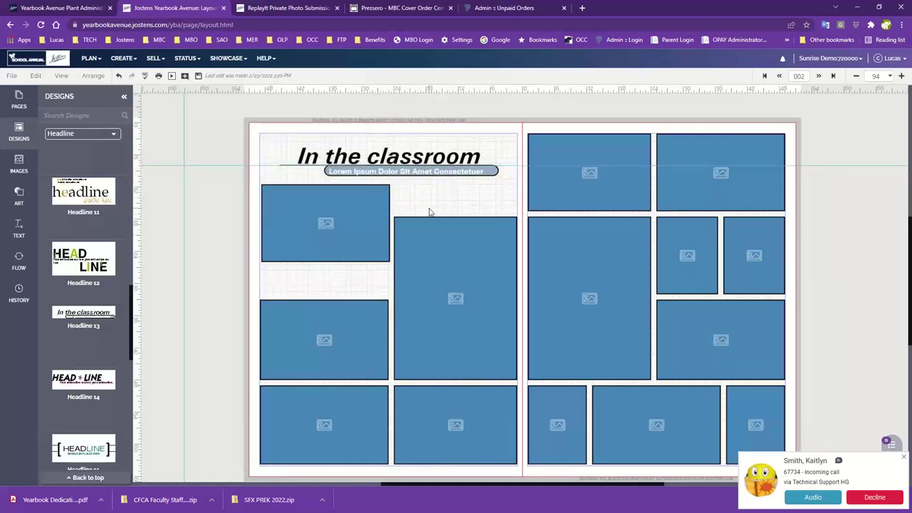
left_click_drag(359, 229, 356, 228)
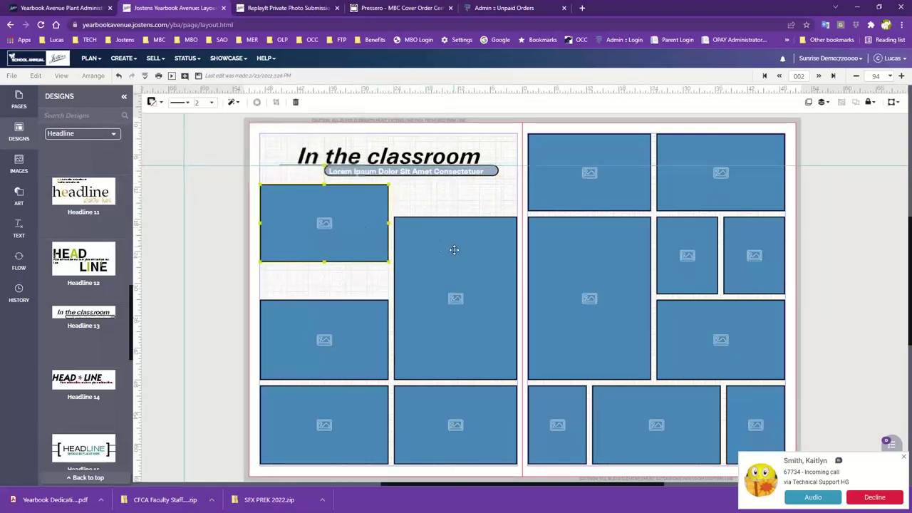
left_click(340, 321)
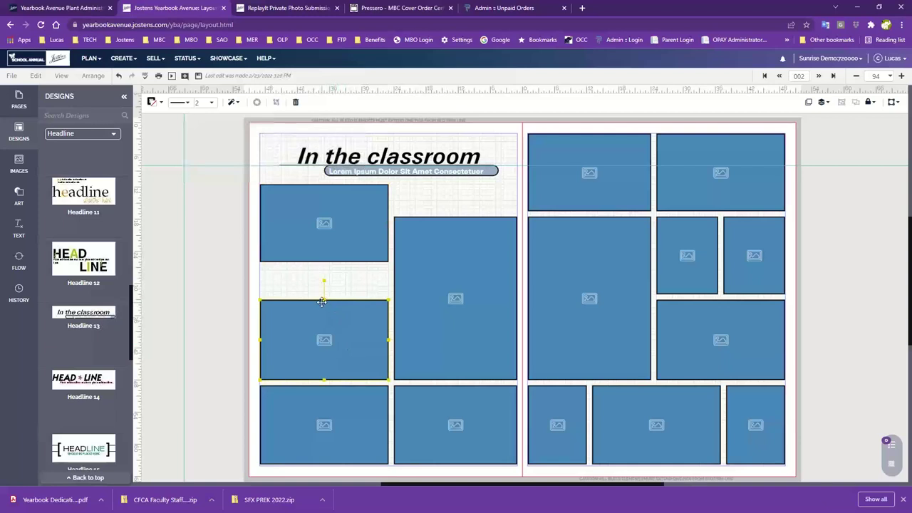
left_click_drag(325, 300, 325, 264)
Lower the top edge of page 002's tall right-column image box to align with the neighbouring box, and save the spread
left_click(485, 226)
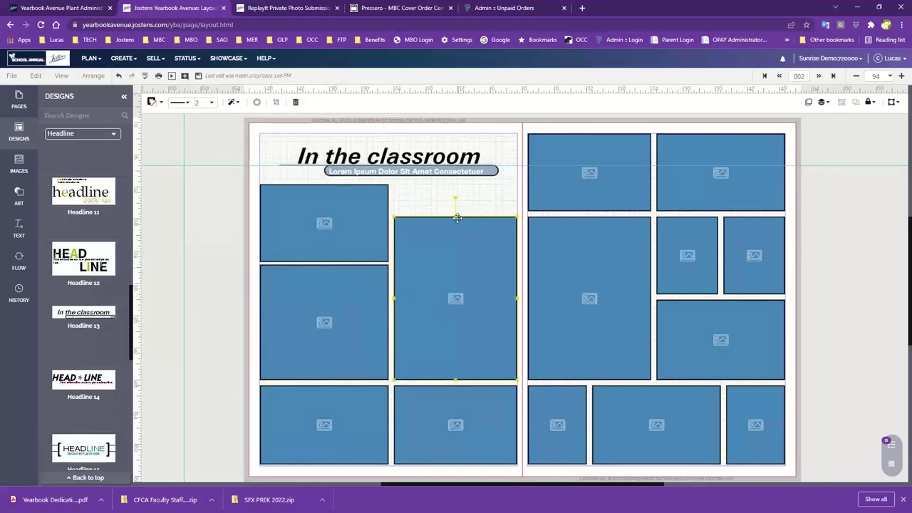
left_click_drag(456, 217, 458, 264)
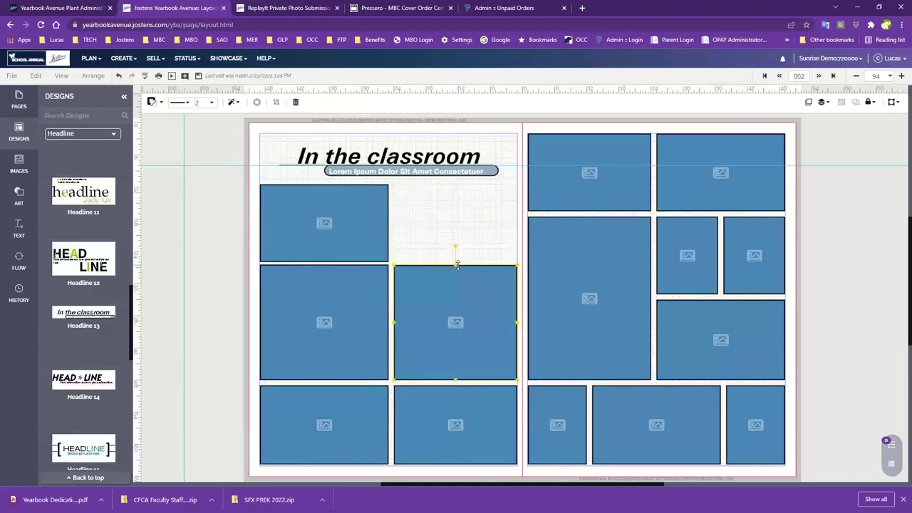
left_click(450, 244)
left_click(450, 290)
left_click(455, 246)
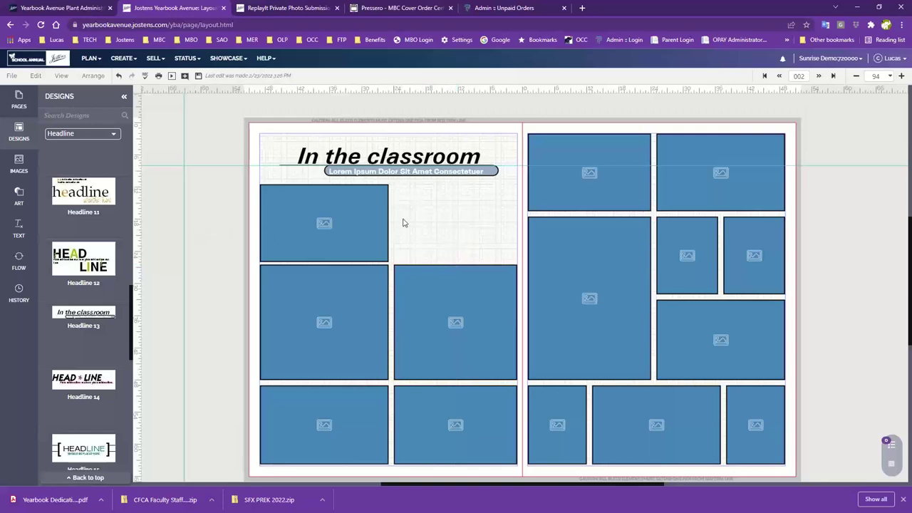
left_click(197, 76)
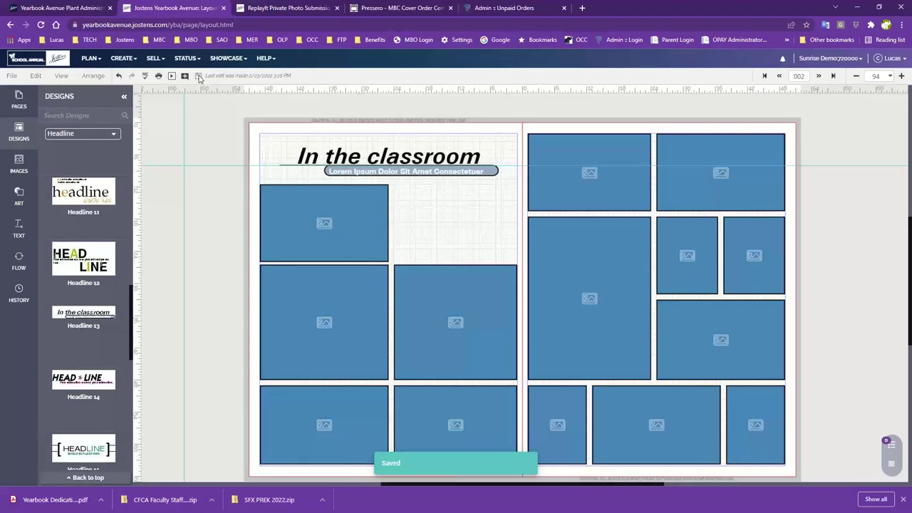
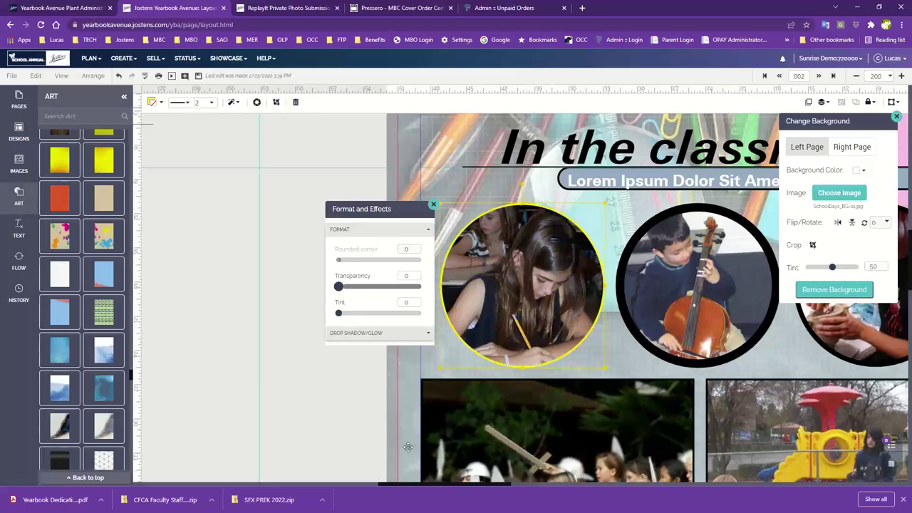
Add a drop shadow to the circular photo of the writing girl and color it TR Yellow
left_click(358, 332)
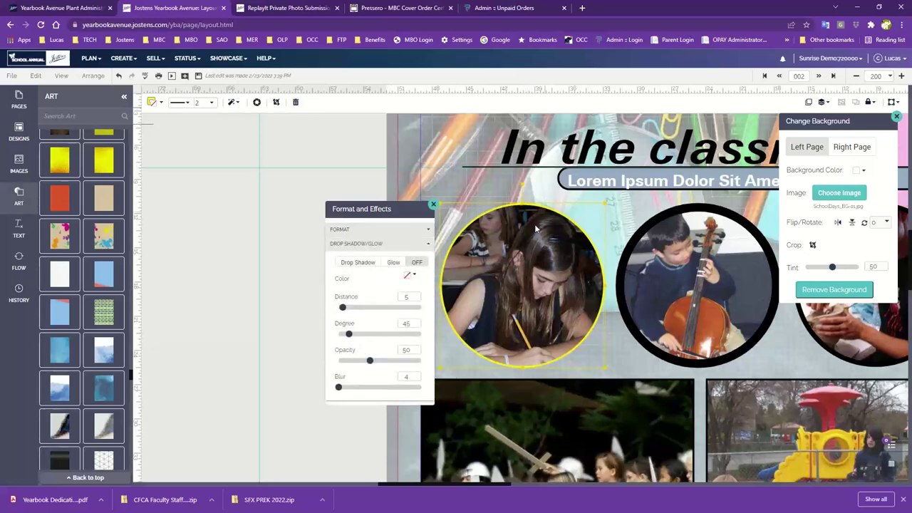
left_click(355, 263)
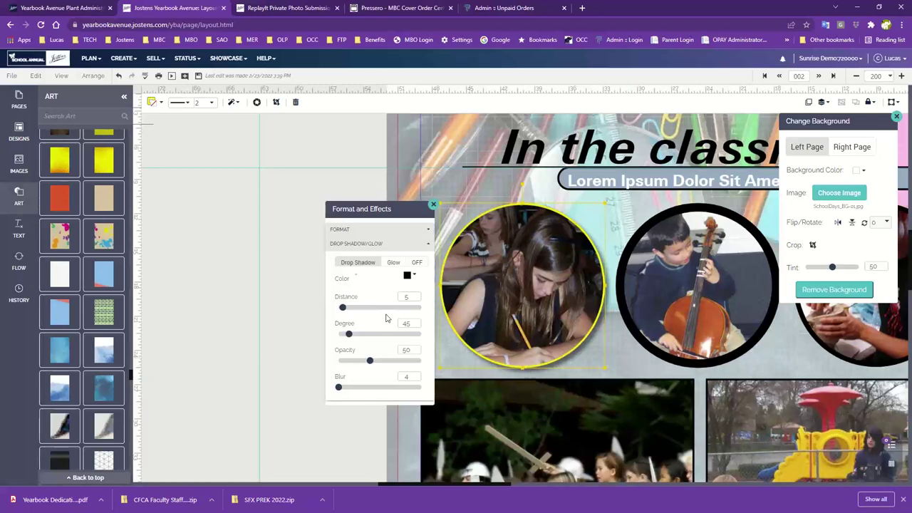
left_click(408, 277)
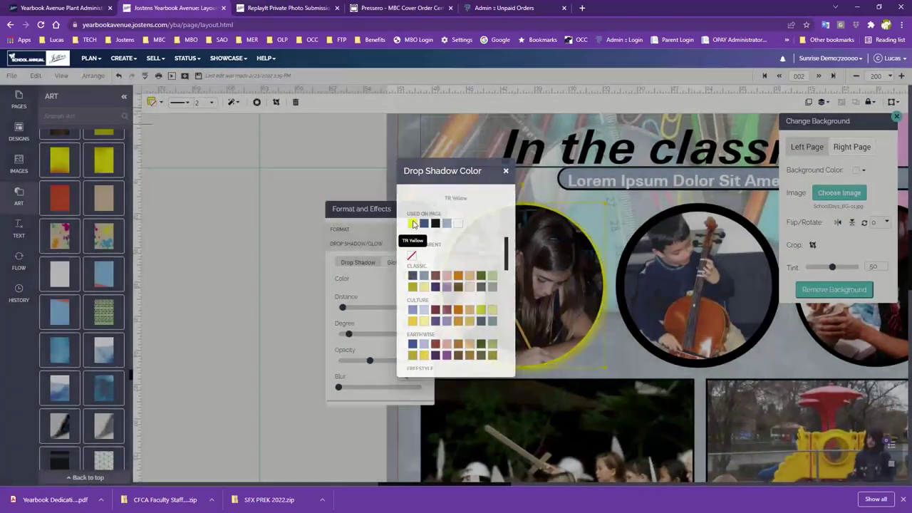
left_click(412, 223)
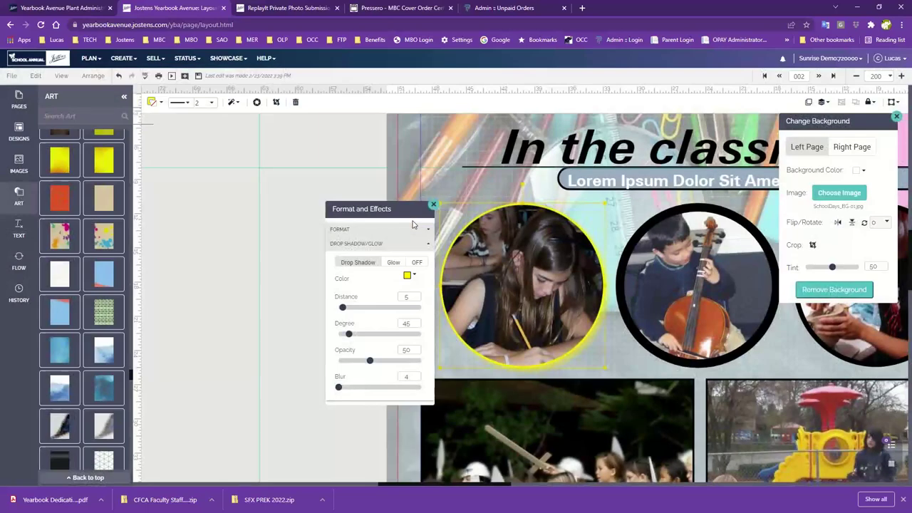
Set the shadow's degree to 126, opacity to 69 and blur to 12, and move the Format and Effects window away from the photo
left_click_drag(342, 307, 390, 360)
left_click_drag(339, 387, 371, 387)
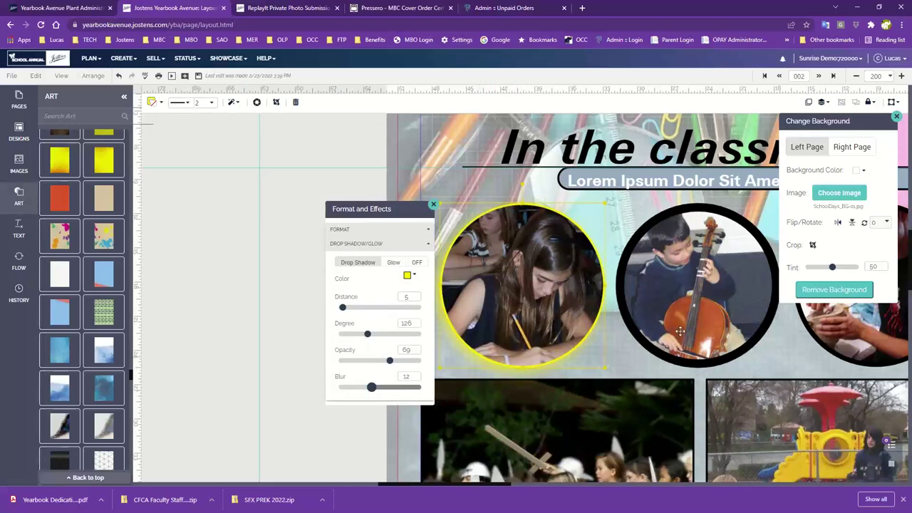
left_click(361, 200)
left_click_drag(395, 209, 295, 185)
left_click(513, 252)
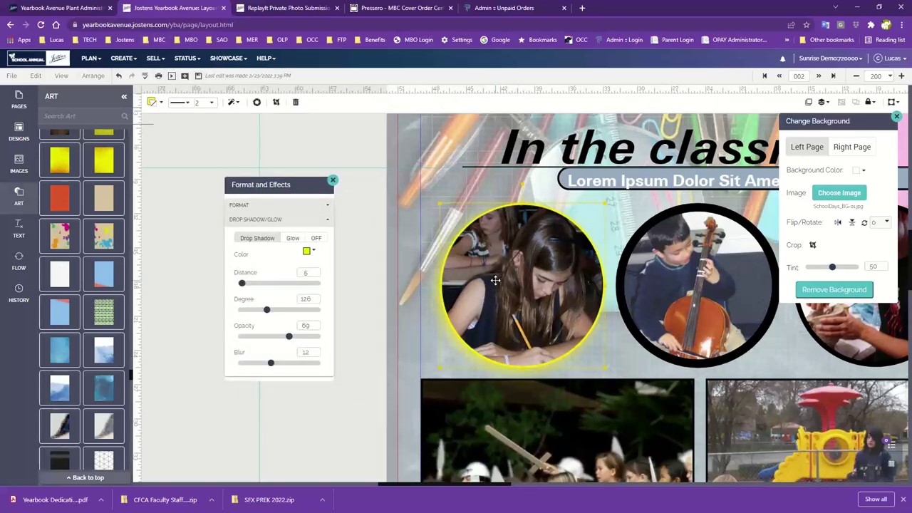
Open the writing girl's photo in Snap Edit and preview the B & W, Sepia, Overlay and Colorize filters one at a time
left_click(258, 103)
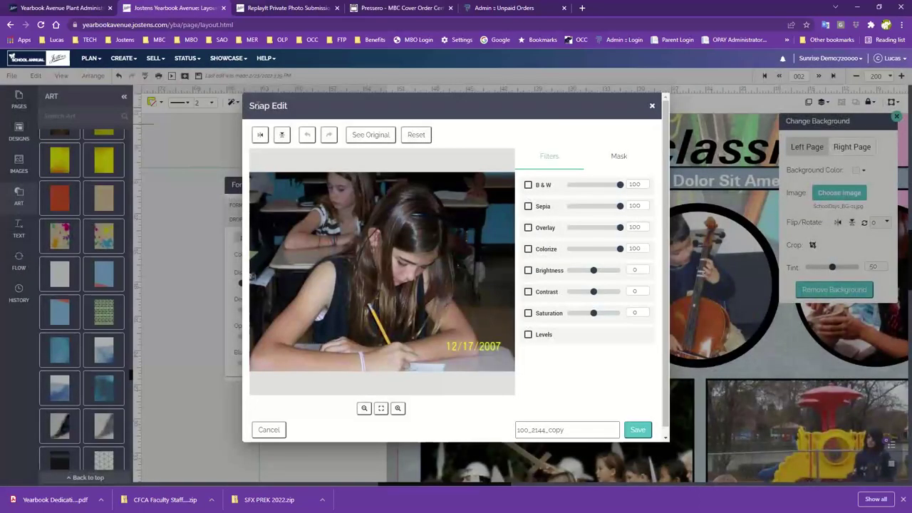
left_click(528, 185)
left_click(528, 207)
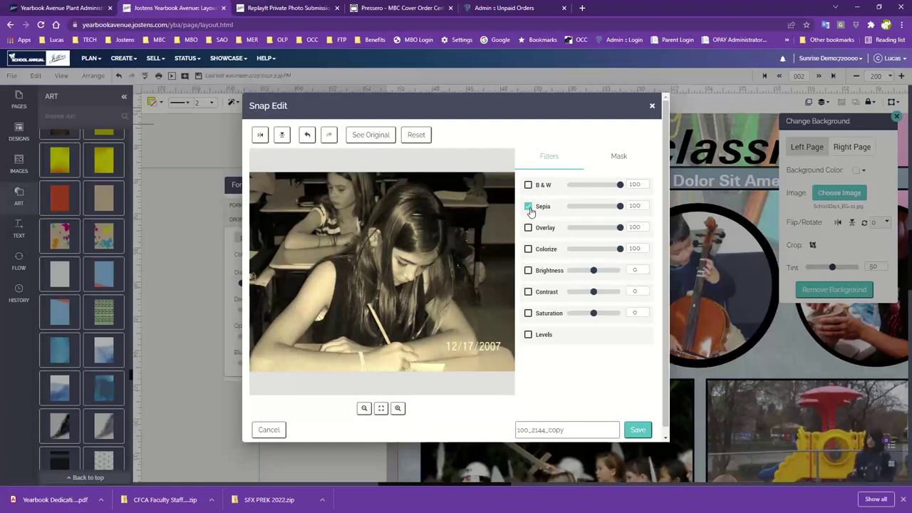
left_click(528, 208)
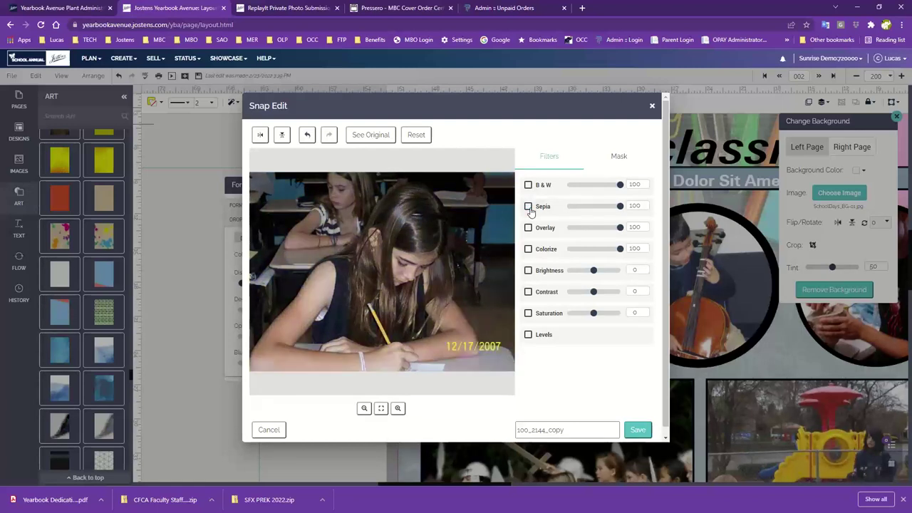
left_click(528, 228)
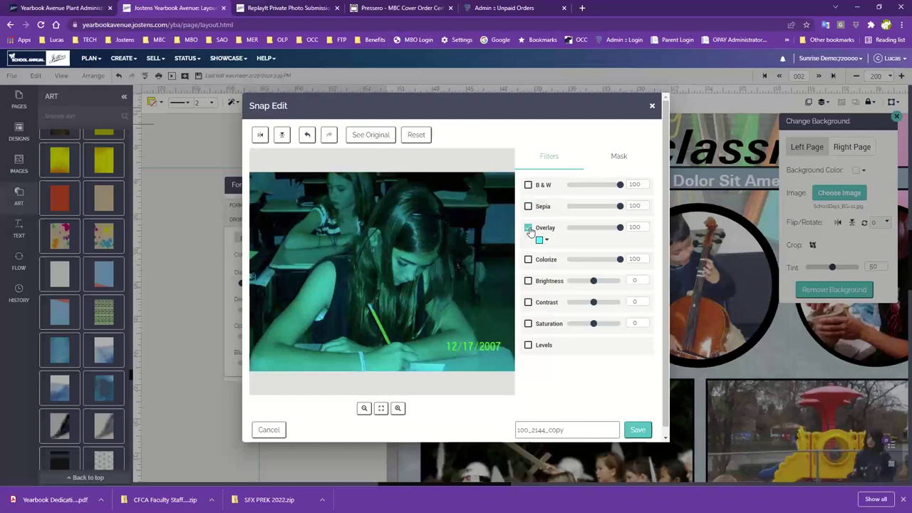
left_click(529, 228)
left_click(528, 250)
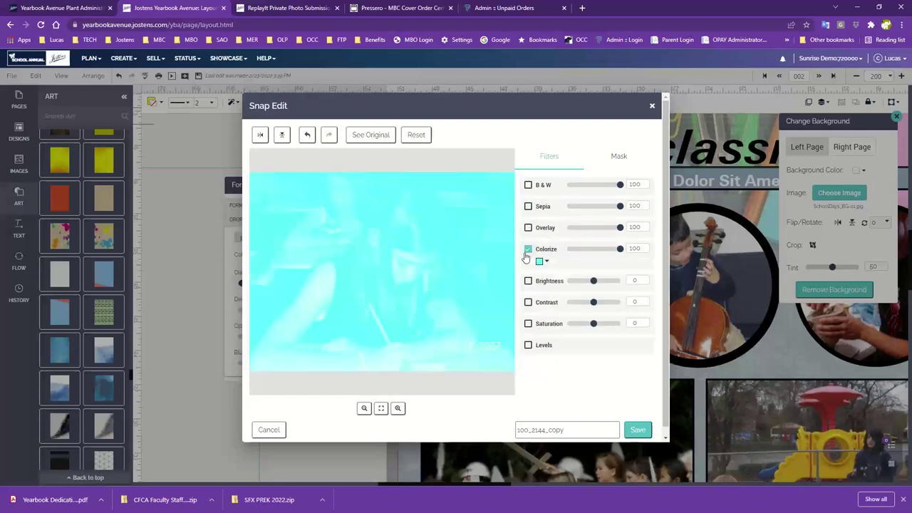
left_click(528, 249)
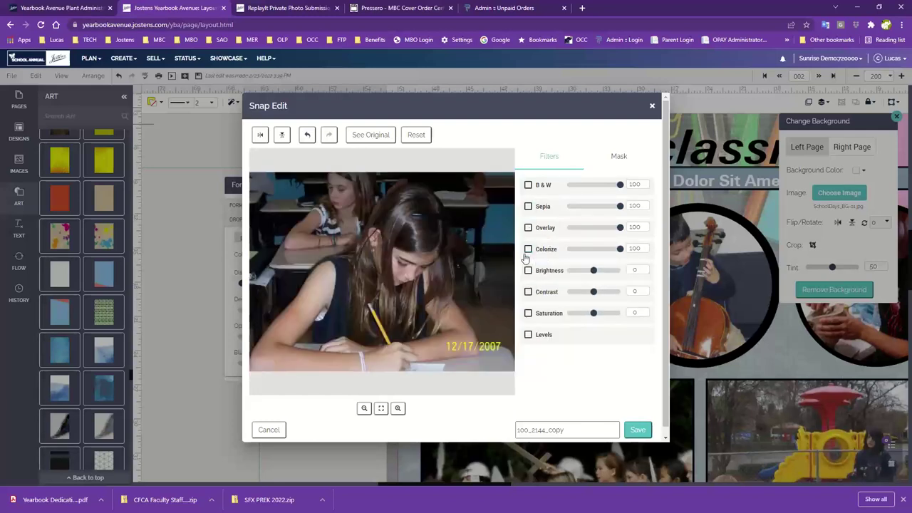
Try Colorize with a dark blue Classic color and a Brightness of 9, switching each filter off again
left_click(528, 249)
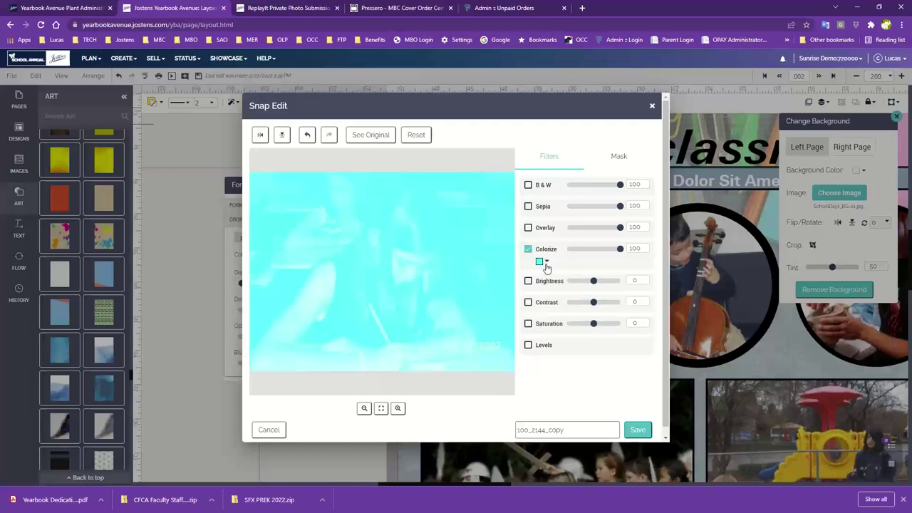
left_click(540, 261)
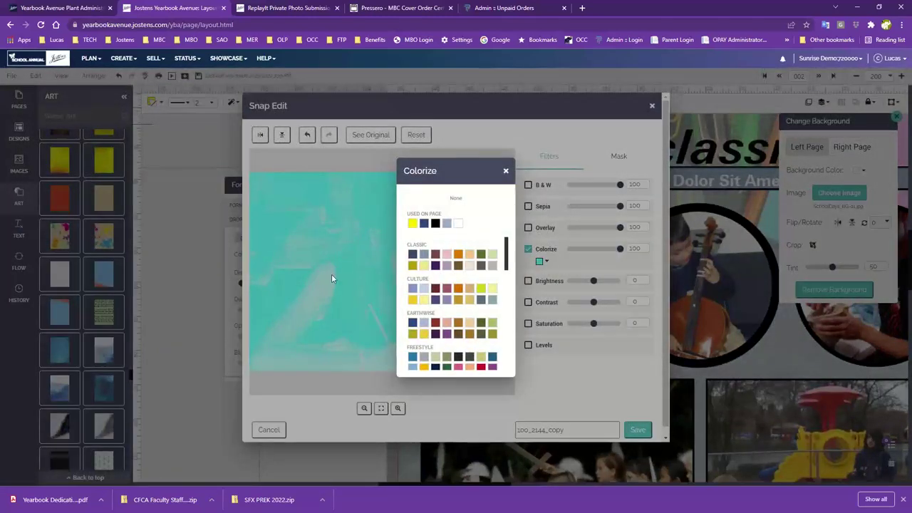
left_click(414, 253)
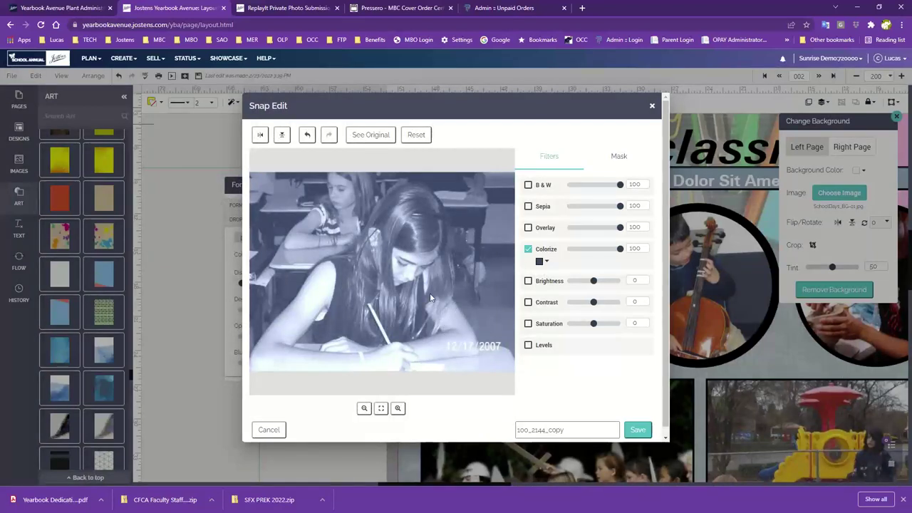
left_click(528, 250)
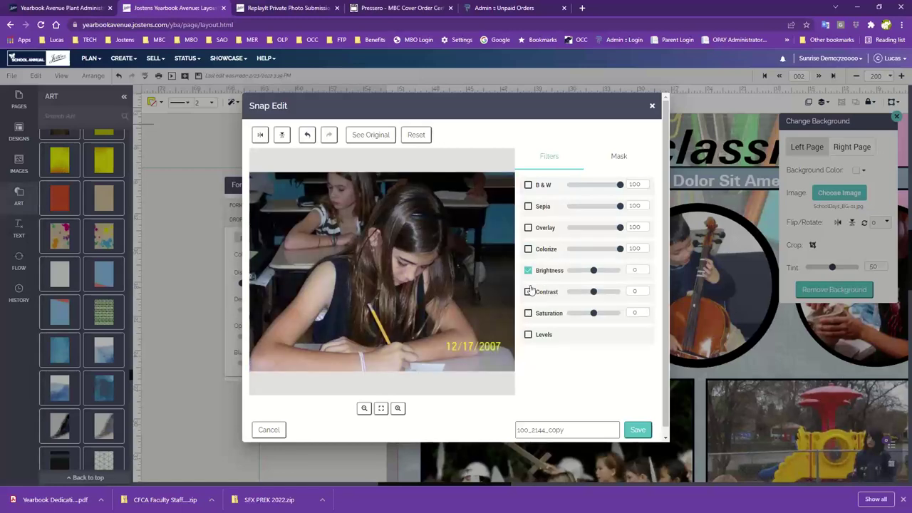
mouse_move(593, 271)
left_mouse_down()
mouse_move(604, 271)
mouse_move(596, 270)
left_mouse_up()
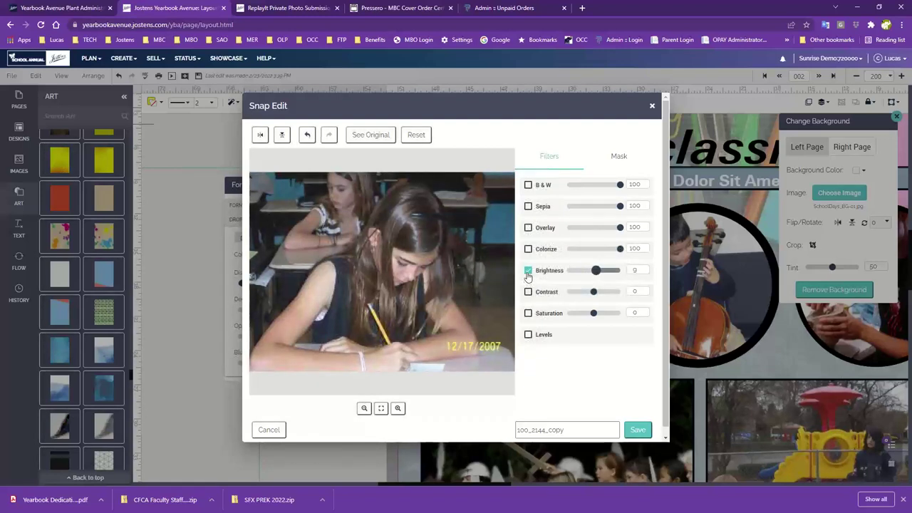
left_click(527, 271)
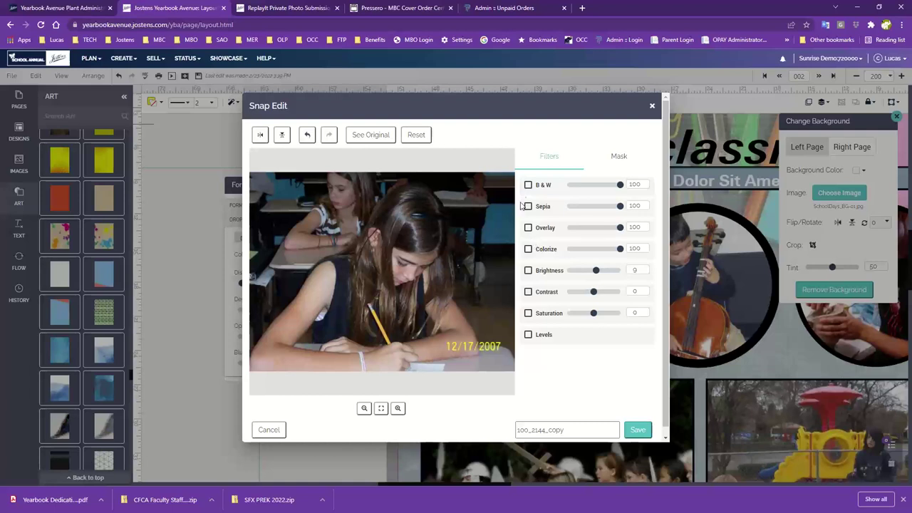
Try combining the B & W filter with an Overlay, first in grey-blue and finally in golden yellow
left_click(528, 227)
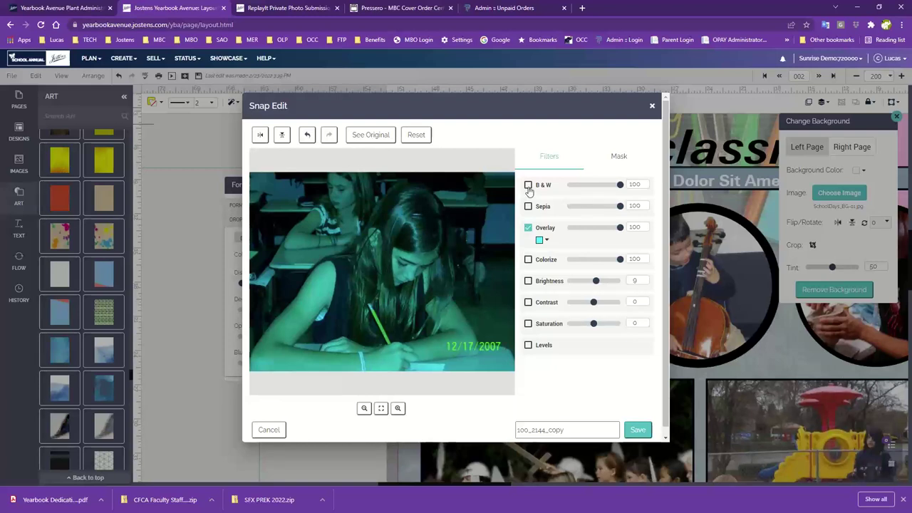
left_click(528, 187)
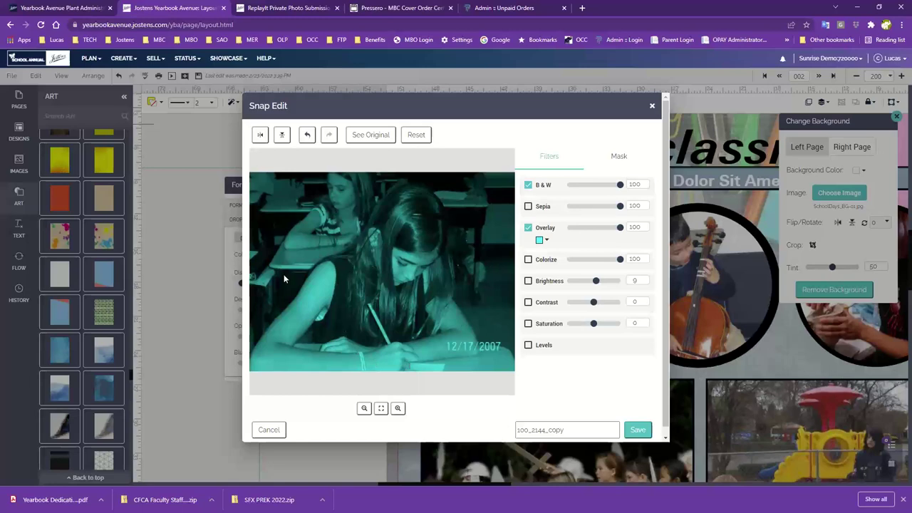
left_click(539, 241)
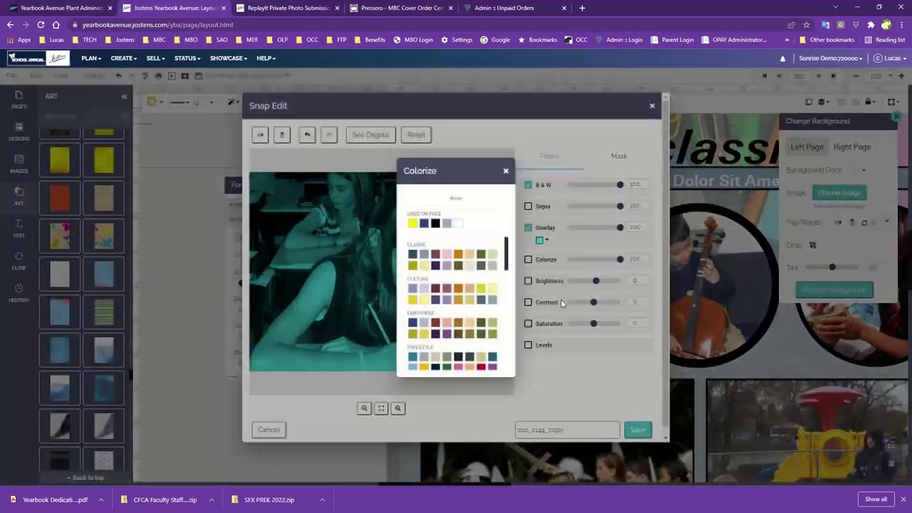
left_click(478, 316)
left_click(539, 240)
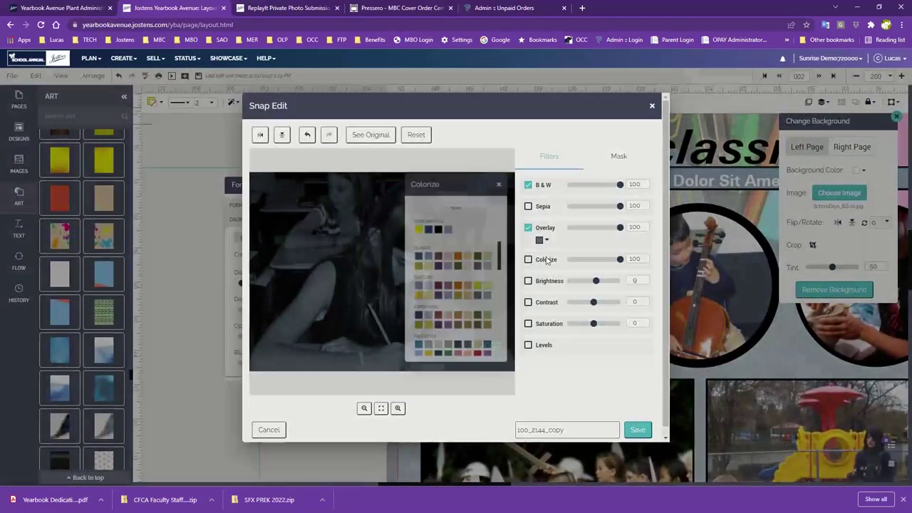
left_click(425, 368)
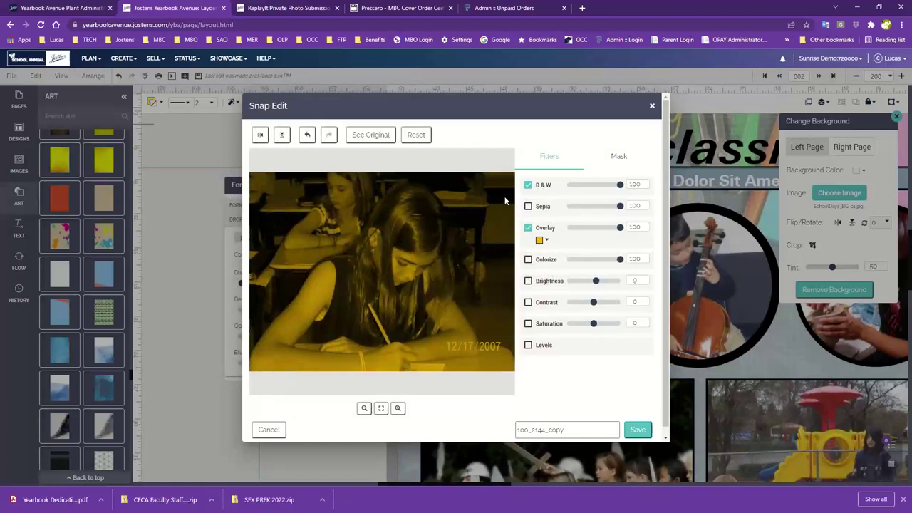
Leave only the Sepia filter on the photo, save it as 100_2144_copy, and show the activity candids images
left_click(528, 206)
left_click(528, 228)
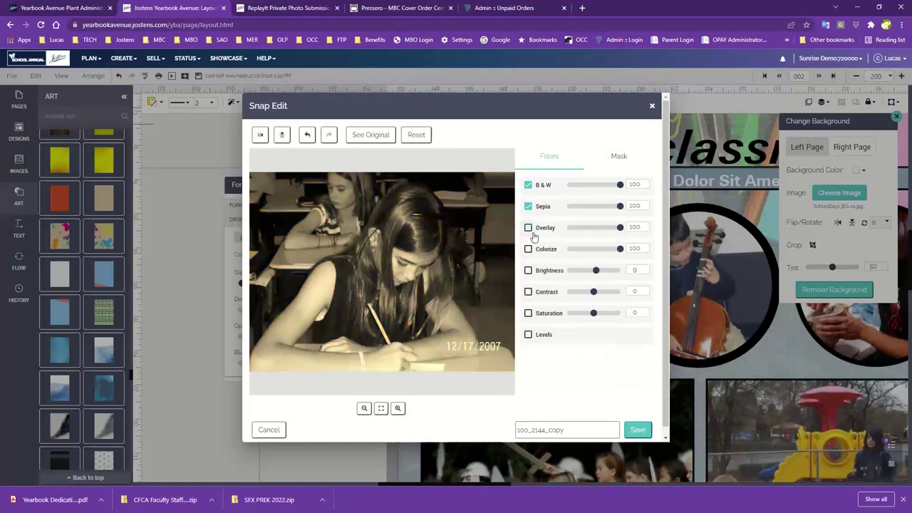
left_click(527, 185)
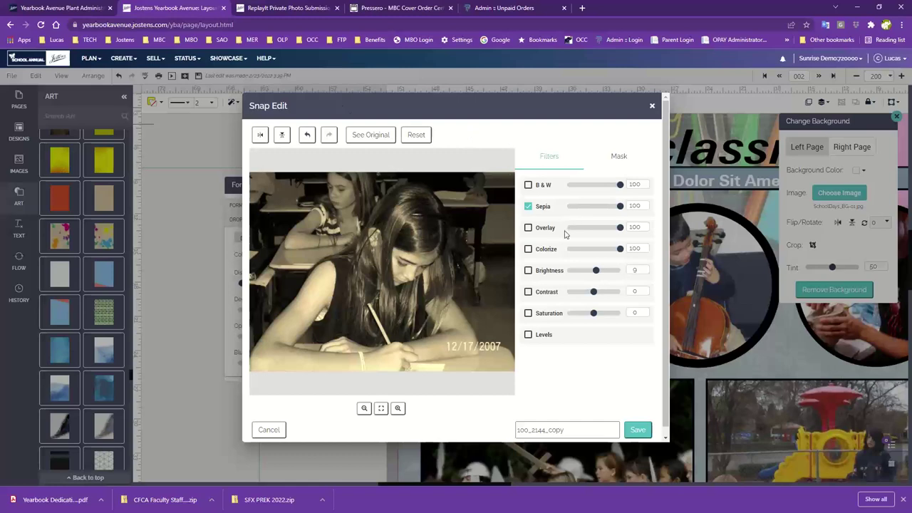
left_click(638, 431)
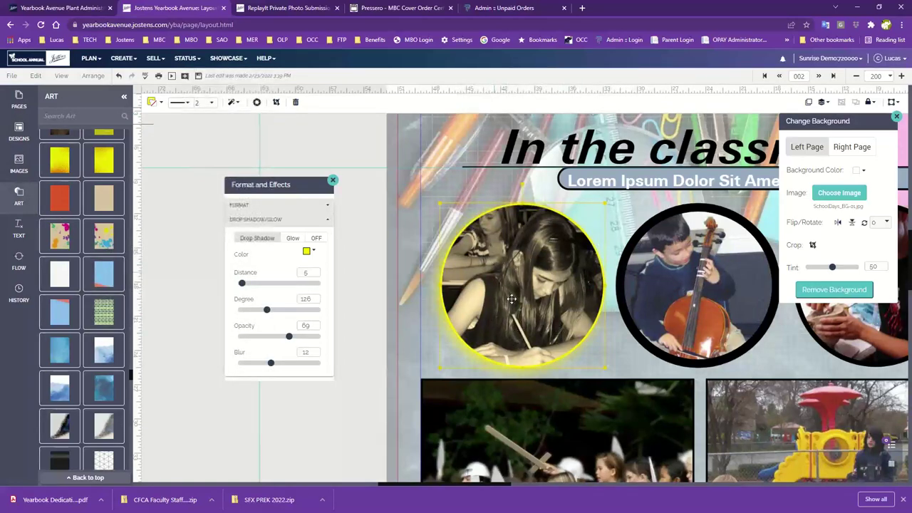
left_click(20, 168)
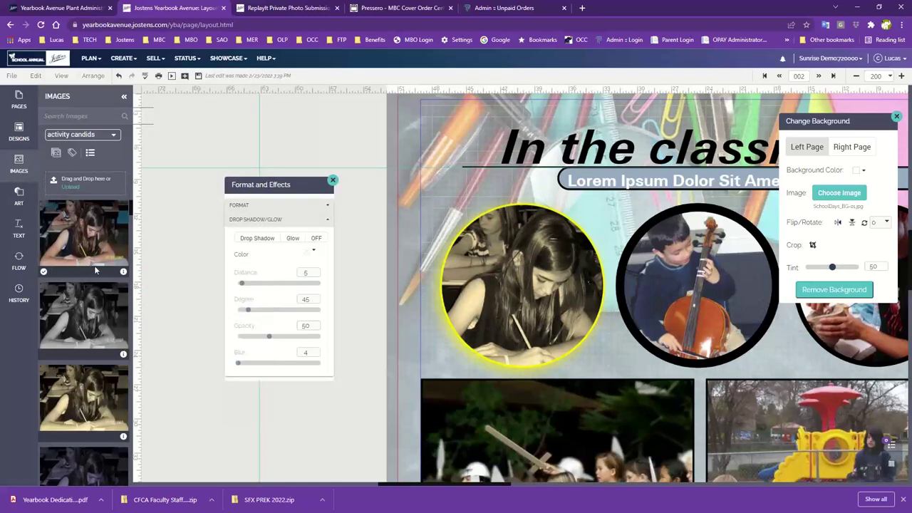
Close the Change Background settings with the third circular photo at hand
scroll(94, 269, "down", 1)
scroll(94, 269, "down", 2)
scroll(202, 260, "down", 3)
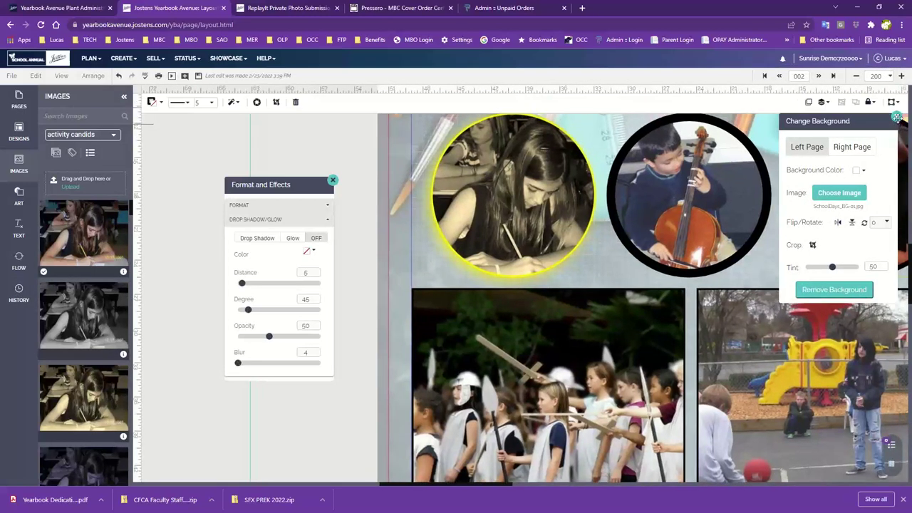
left_click(896, 117)
left_click(257, 103)
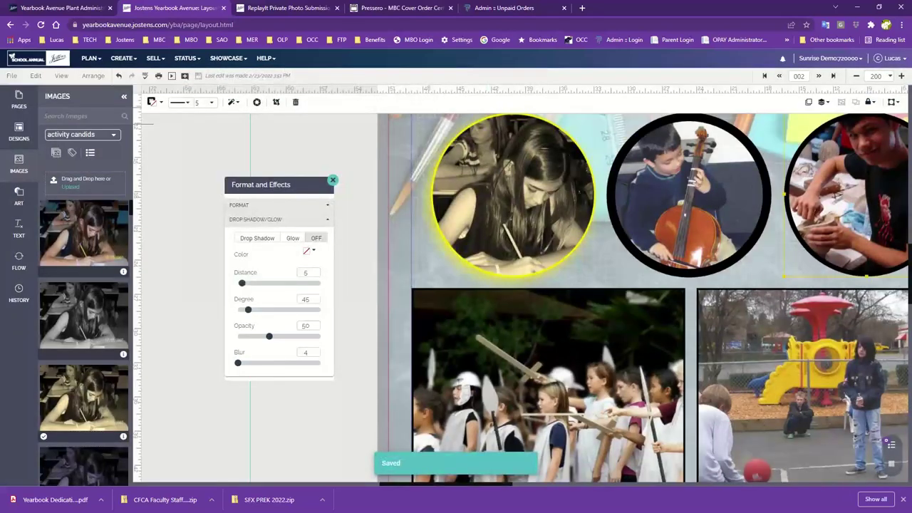
key("ctrl+minus")
key("ctrl+minus")
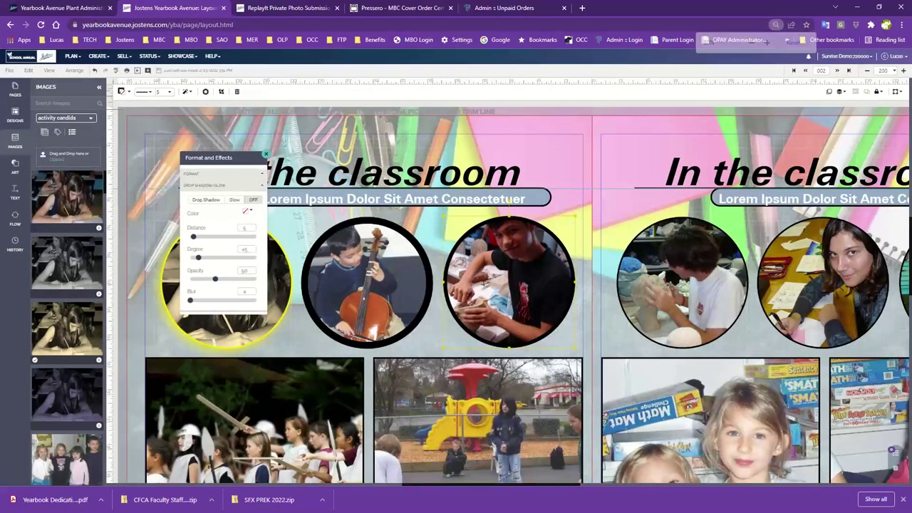
left_click(901, 26)
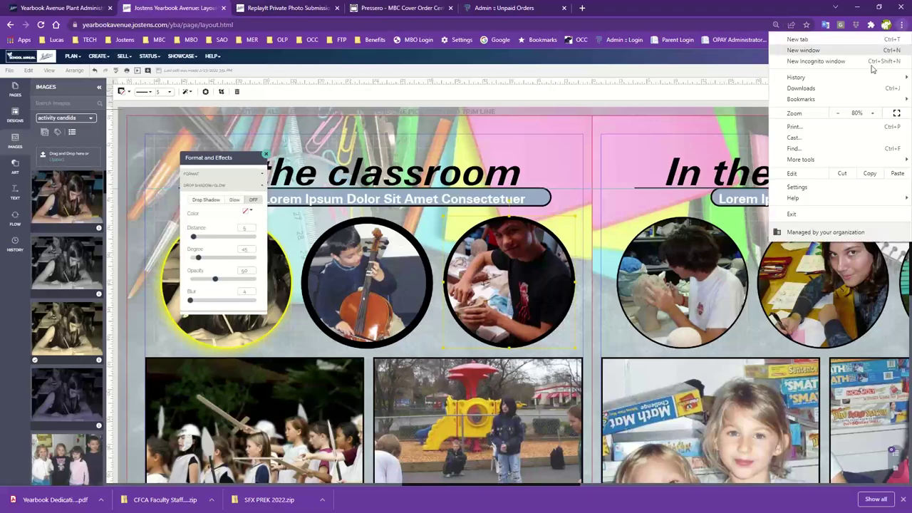
left_click(838, 114)
left_click(838, 113)
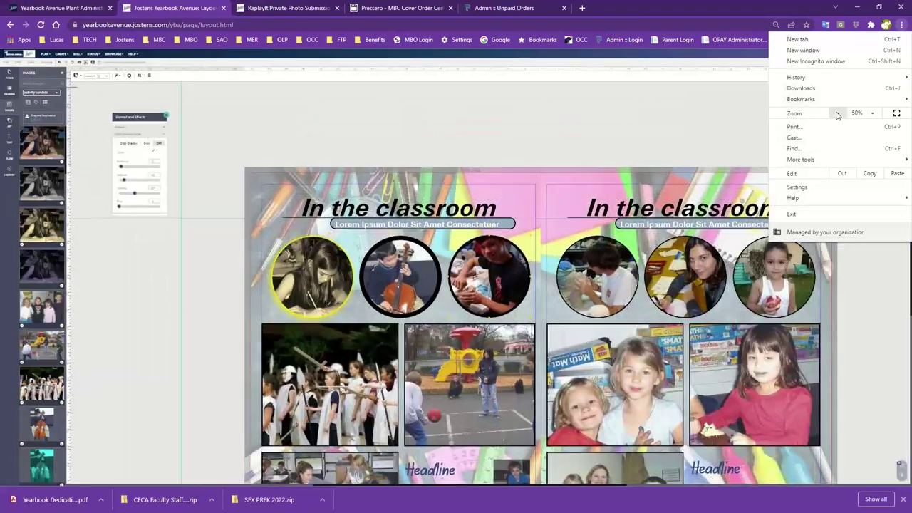
left_click(838, 113)
left_click(871, 113)
left_click(872, 113)
left_click(872, 114)
left_click(872, 113)
left_click(871, 113)
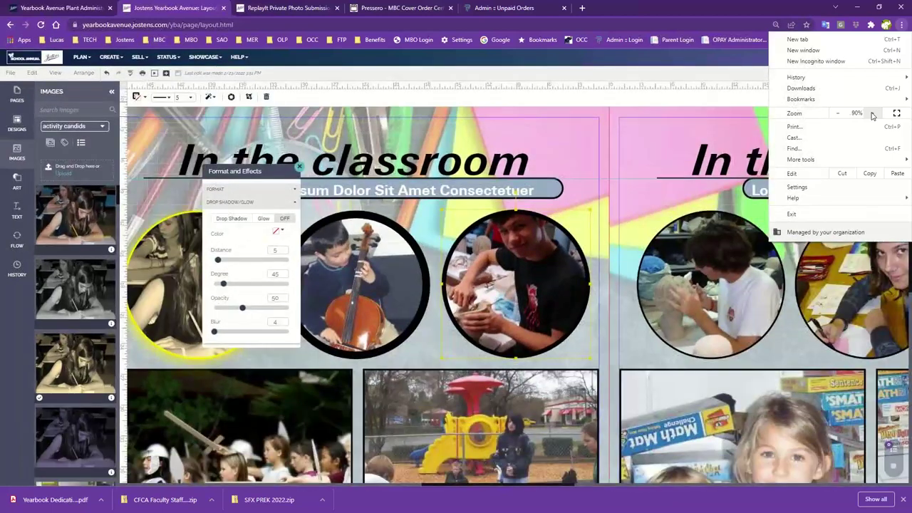
left_click(872, 113)
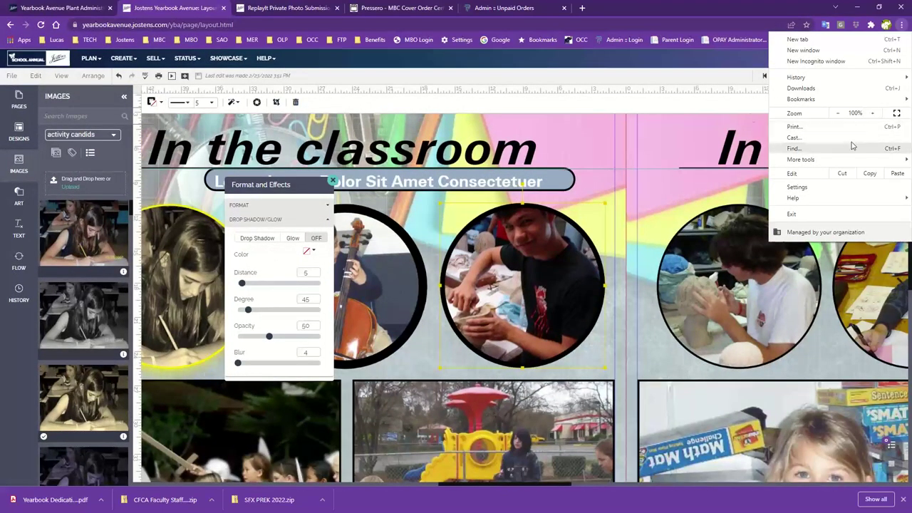
left_click(750, 112)
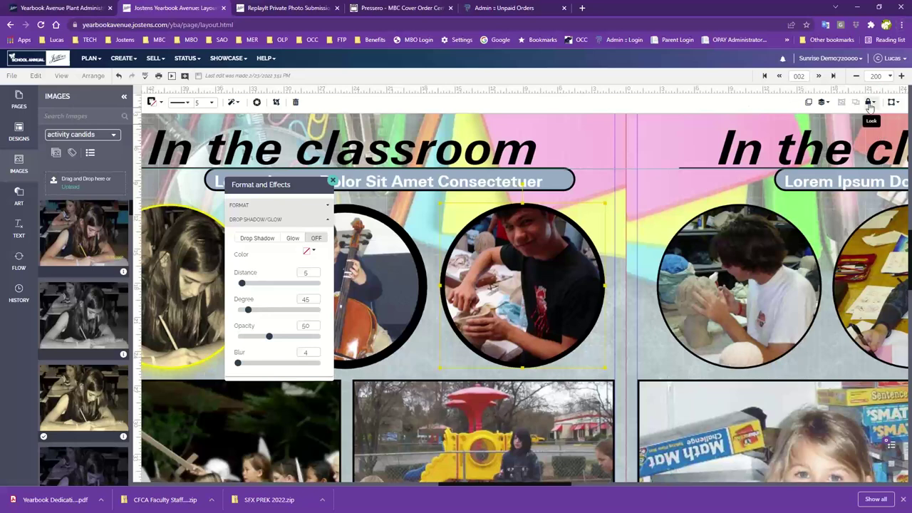
Fit the whole spread in the layout view and close the Format and Effects settings
left_click(890, 77)
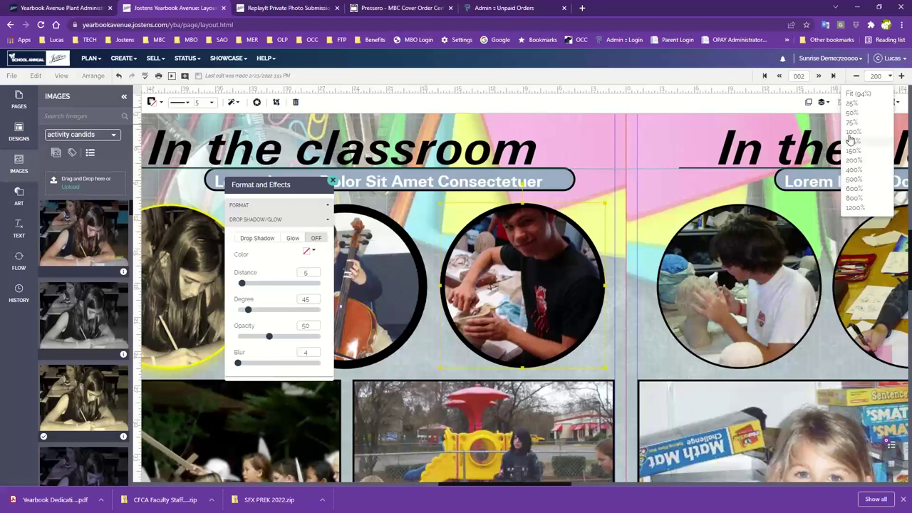
left_click(851, 92)
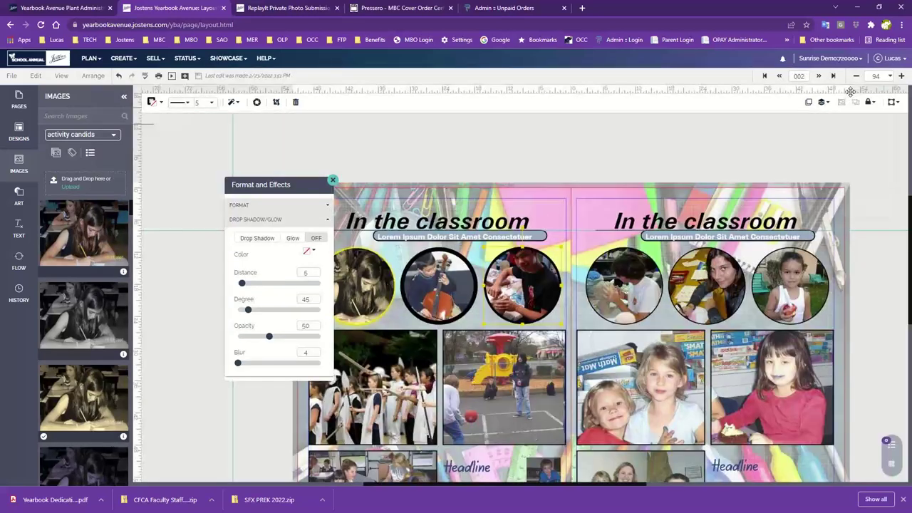
left_click(333, 181)
scroll(400, 160, "down", 3)
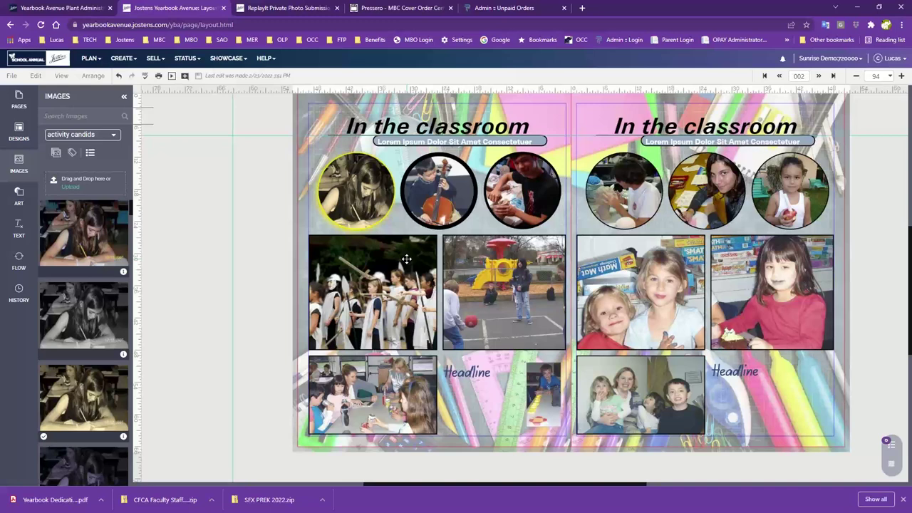
Show the version history of page 002
left_click(18, 302)
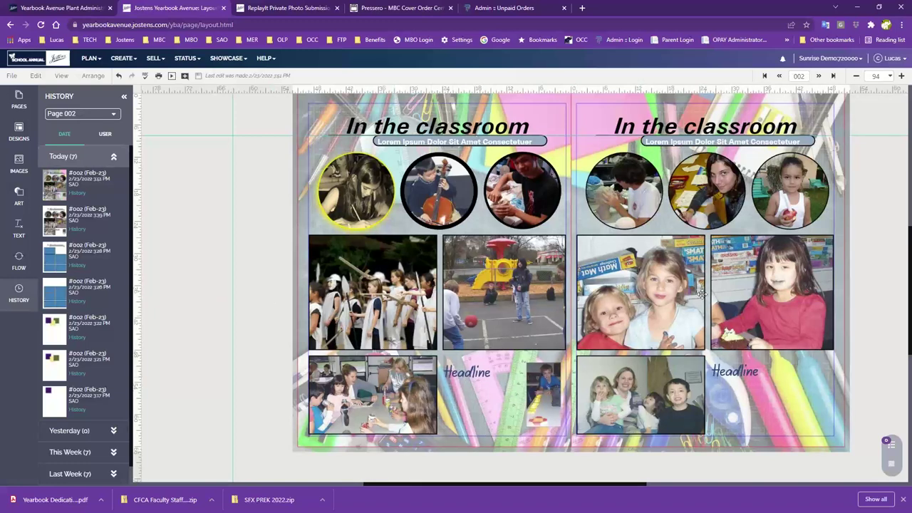
left_click(17, 300)
Try restoring page 002 to its 2/23/2022 versions from 3:39 PM, 3:28 PM and 3:22 PM in turn
left_click_drag(50, 222, 399, 240)
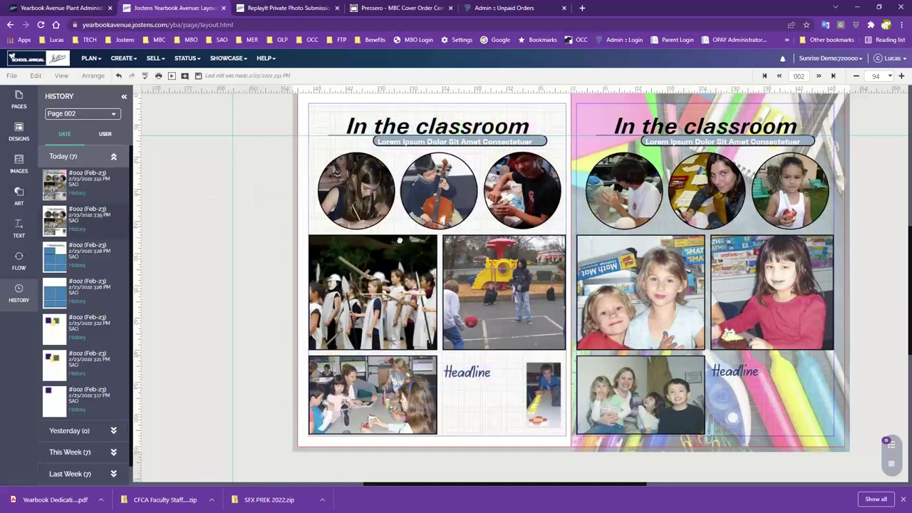
left_click(369, 213)
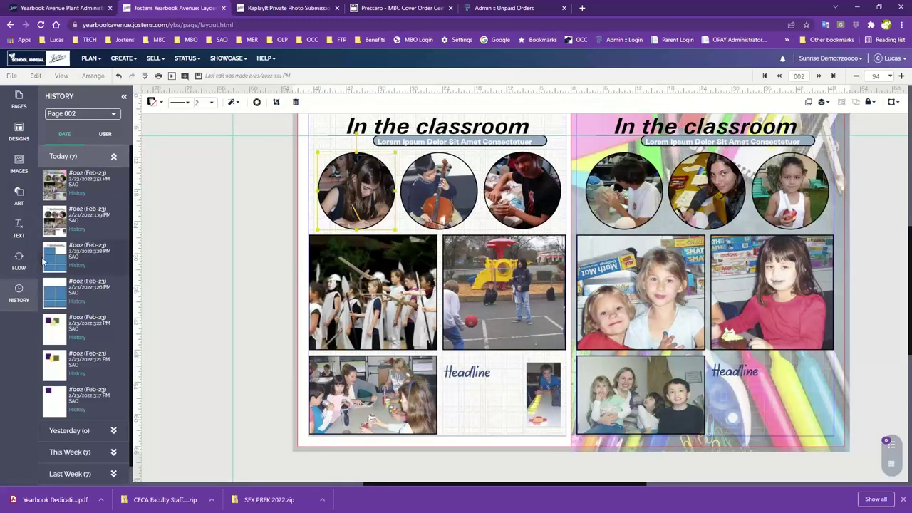
left_click_drag(50, 257, 382, 261)
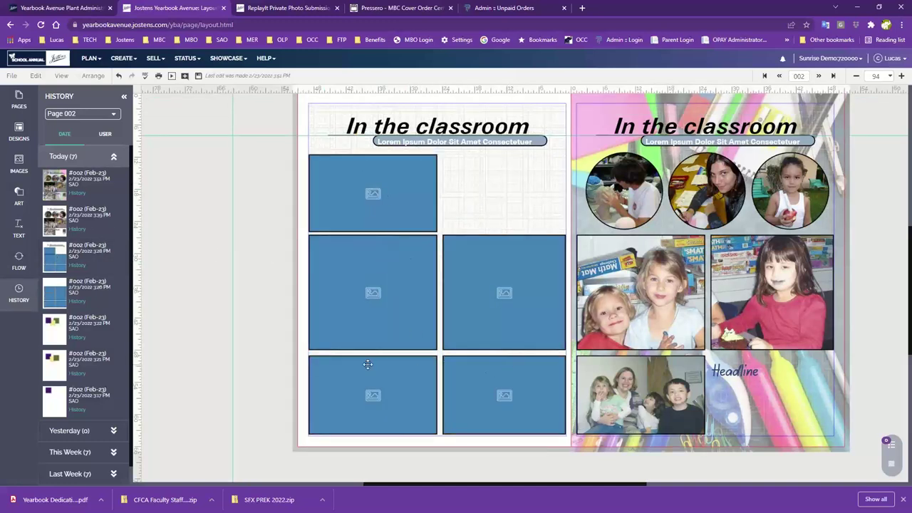
left_click_drag(53, 334, 453, 285)
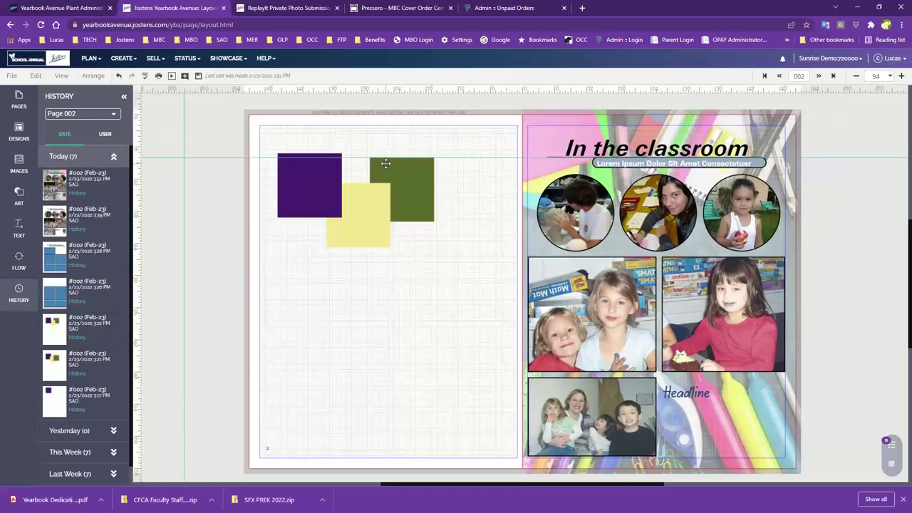
Look through this week's and last week's saved versions and restore page 002 to the 2/15/2022 4:08 PM version
scroll(116, 381, "down", 2)
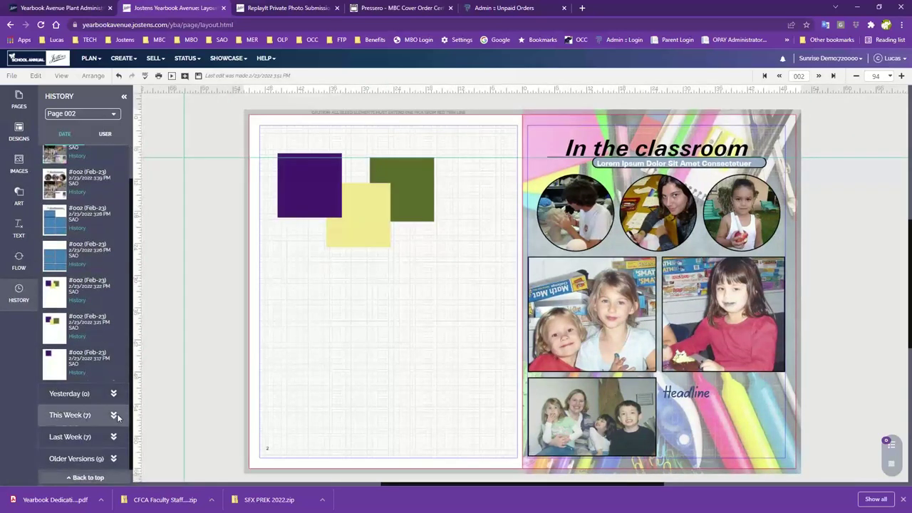
left_click(117, 416)
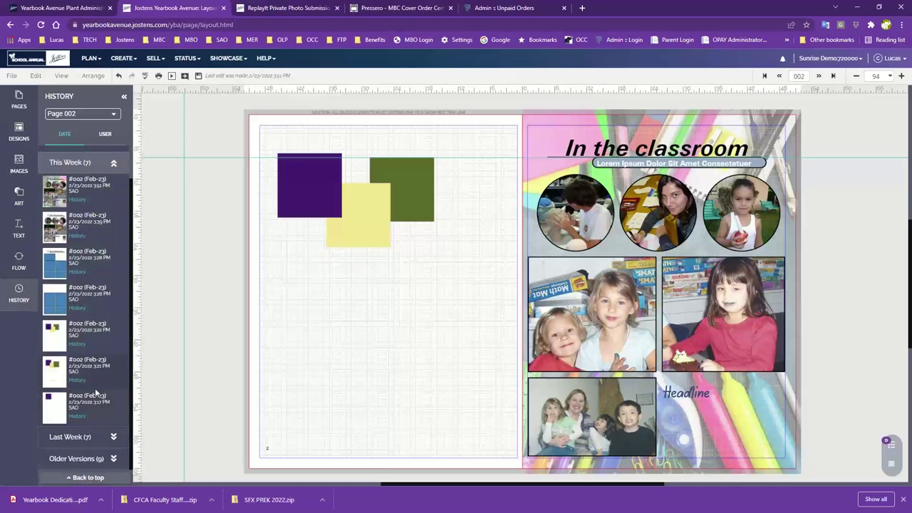
left_click(113, 436)
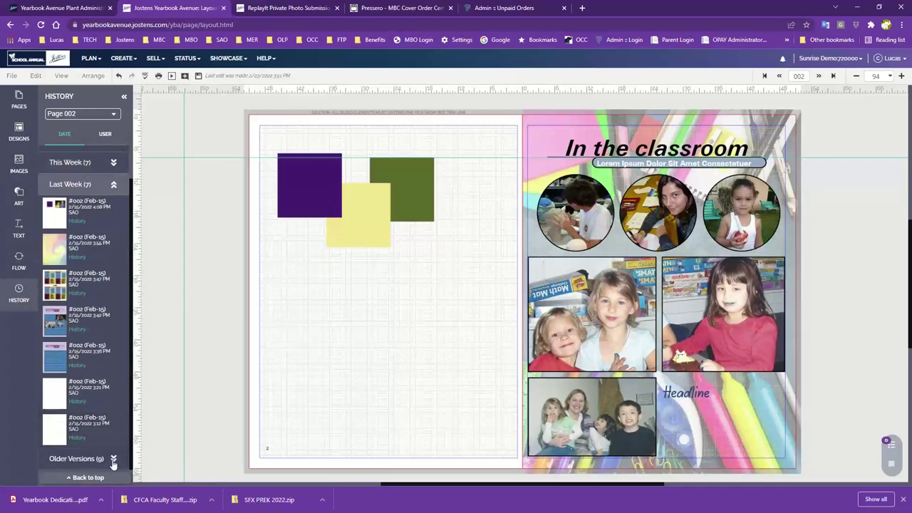
left_click_drag(54, 216, 425, 231)
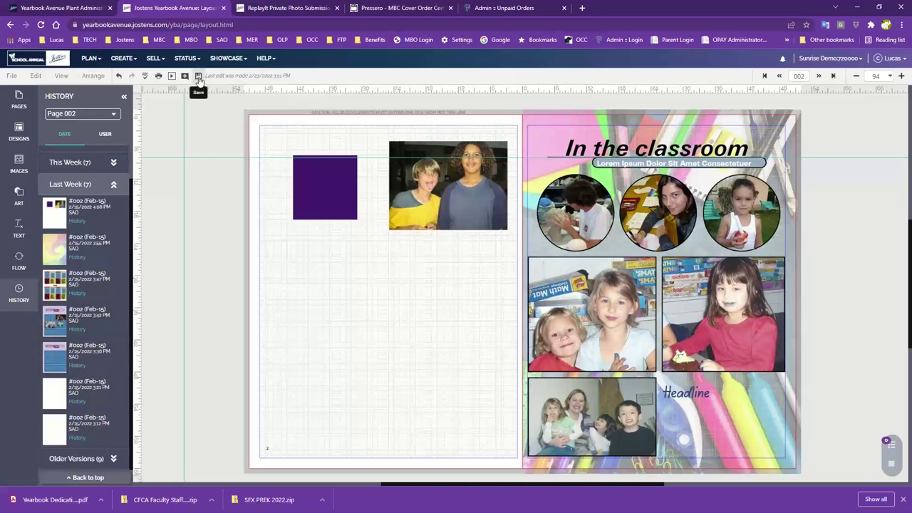
Move on to the page 004 spread, saving the changes to page 002, and return to page 002
left_click(819, 76)
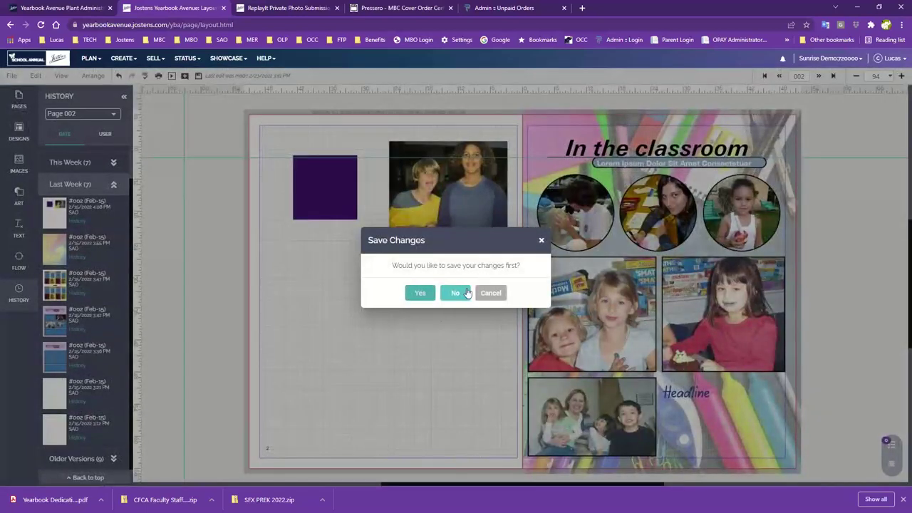
left_click(419, 293)
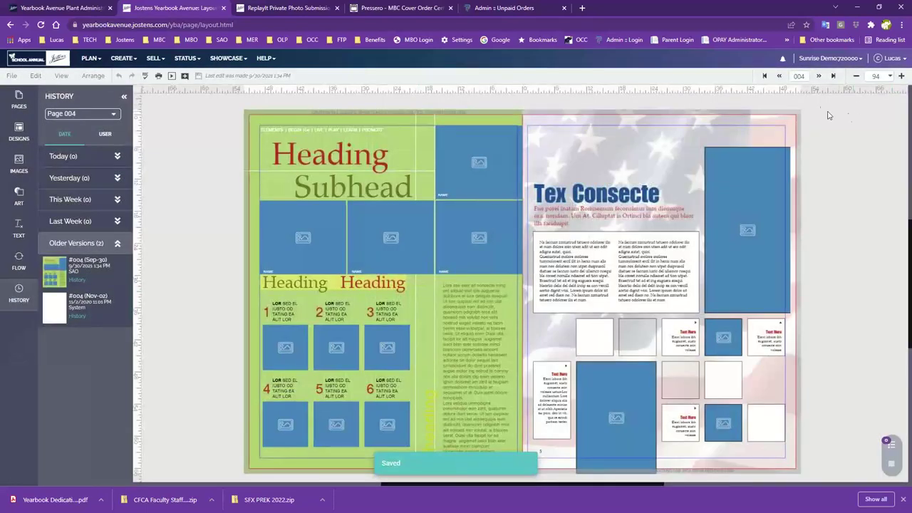
left_click(778, 75)
Shift the purple square slightly, try going to the Staff page, and stay in the layout instead of leaving
mouse_move(330, 208)
left_mouse_down()
mouse_move(341, 272)
mouse_move(349, 201)
mouse_move(332, 197)
left_mouse_up()
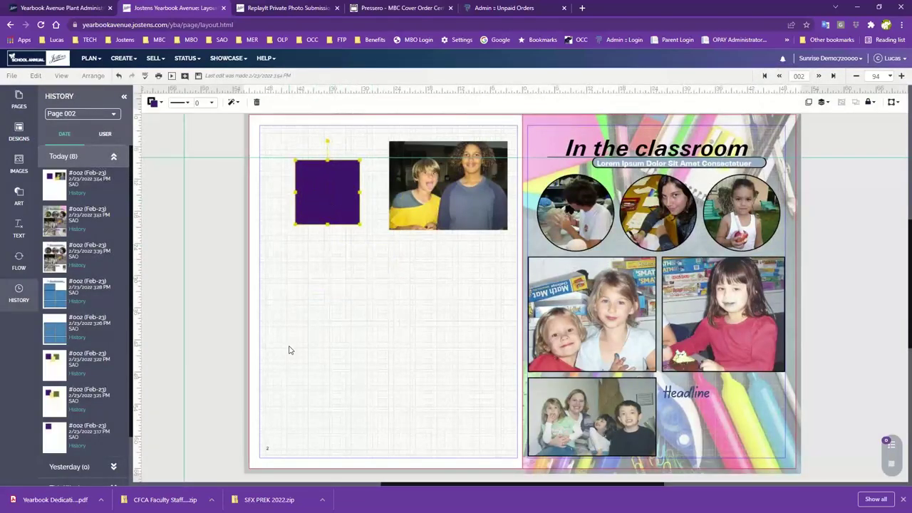
left_click(90, 58)
left_click(90, 98)
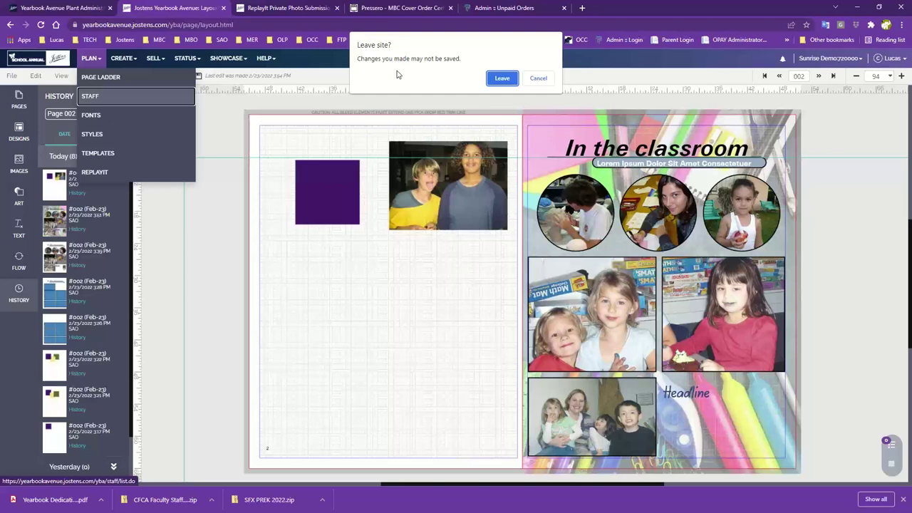
left_click(537, 79)
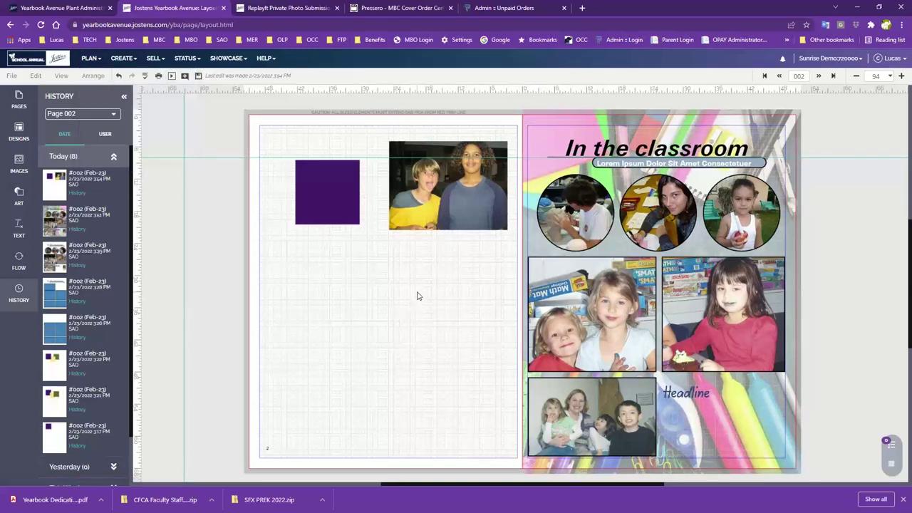